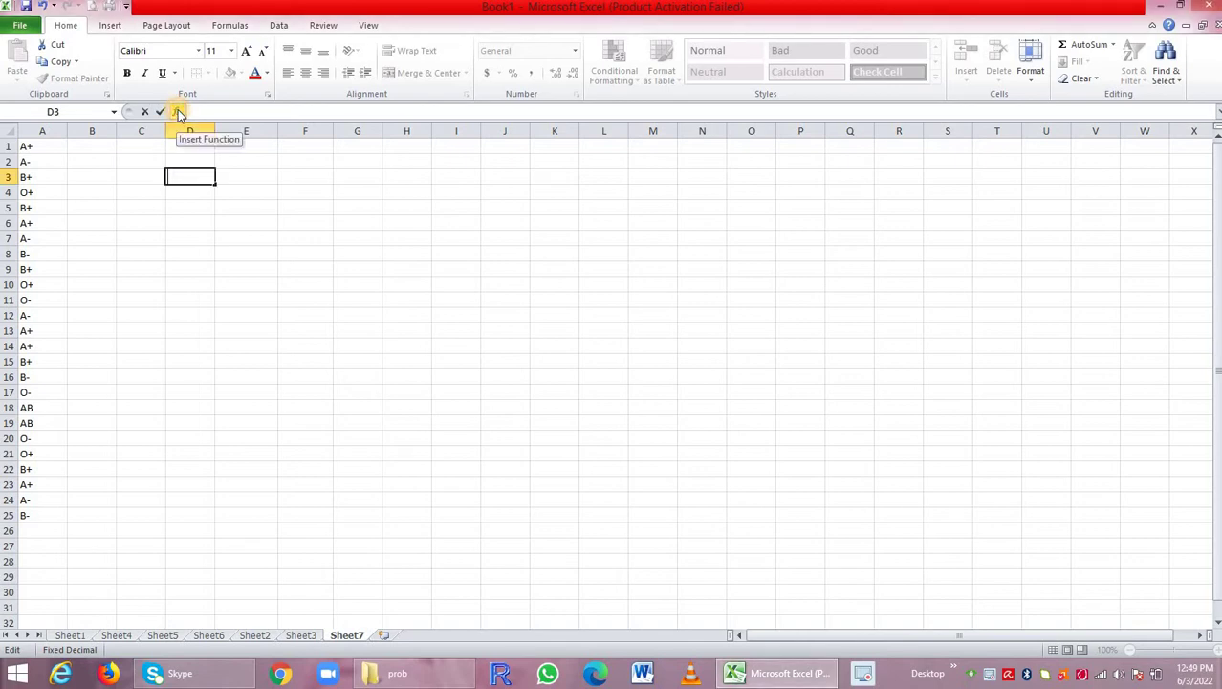
- Start inserting a function in cell D3, look through the function categories and choose Statistical
click(179, 113)
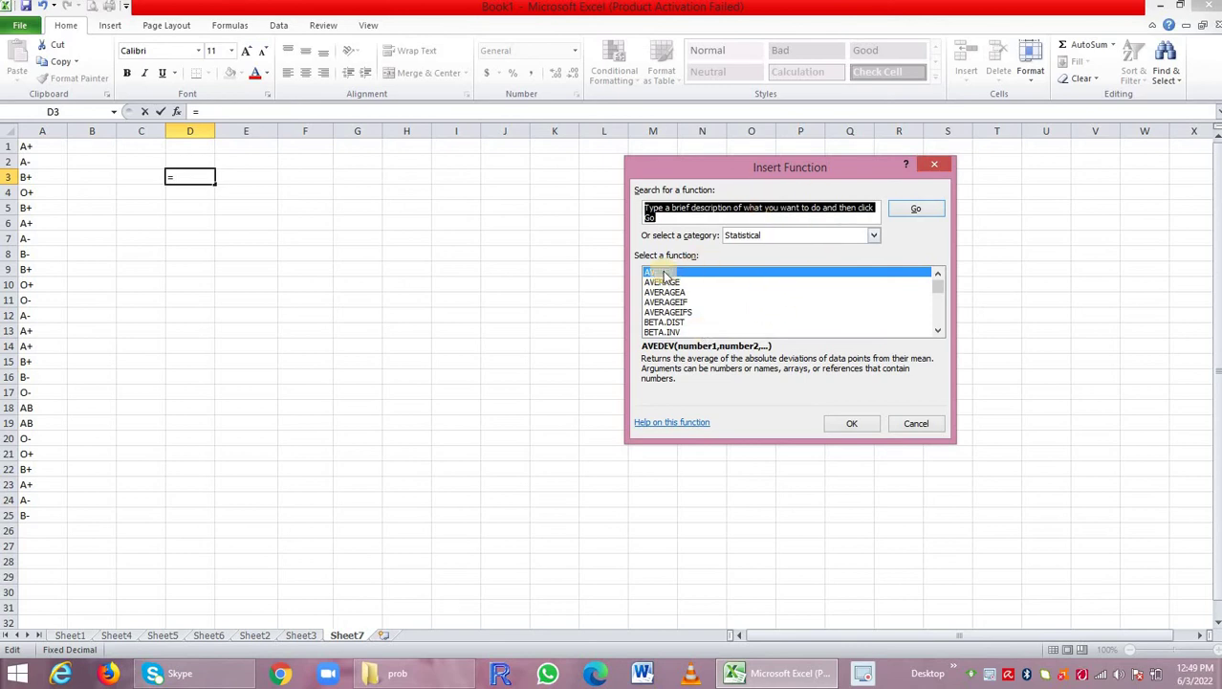
click(873, 237)
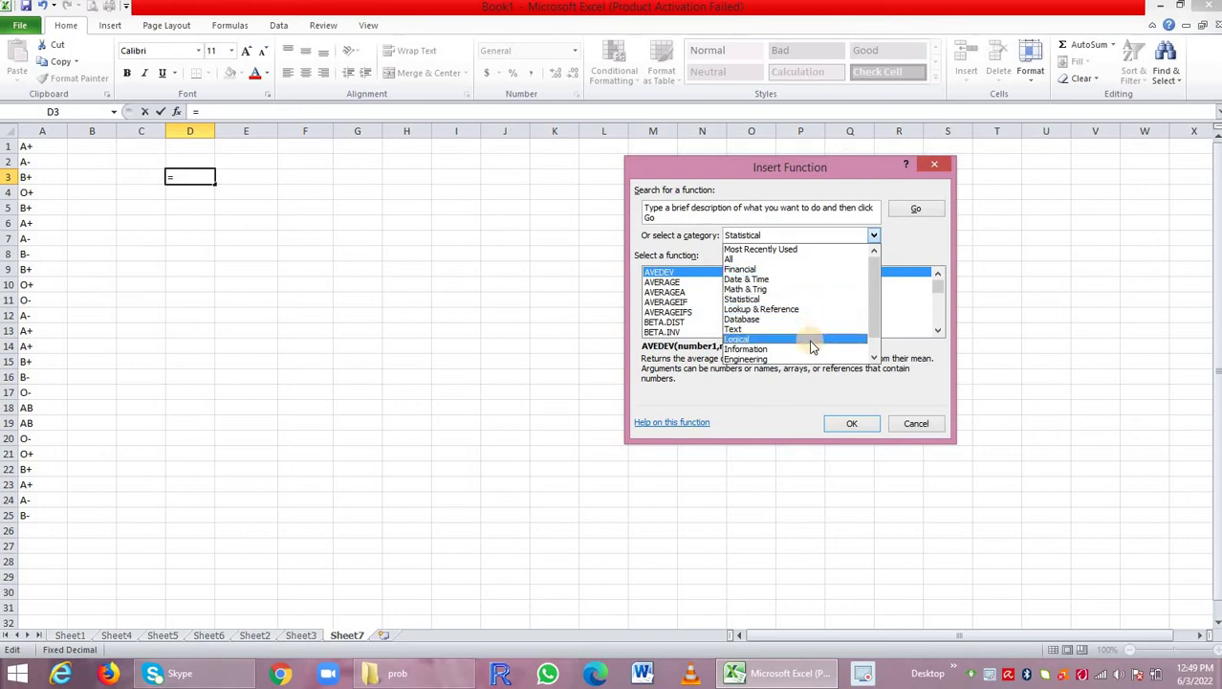
click(874, 359)
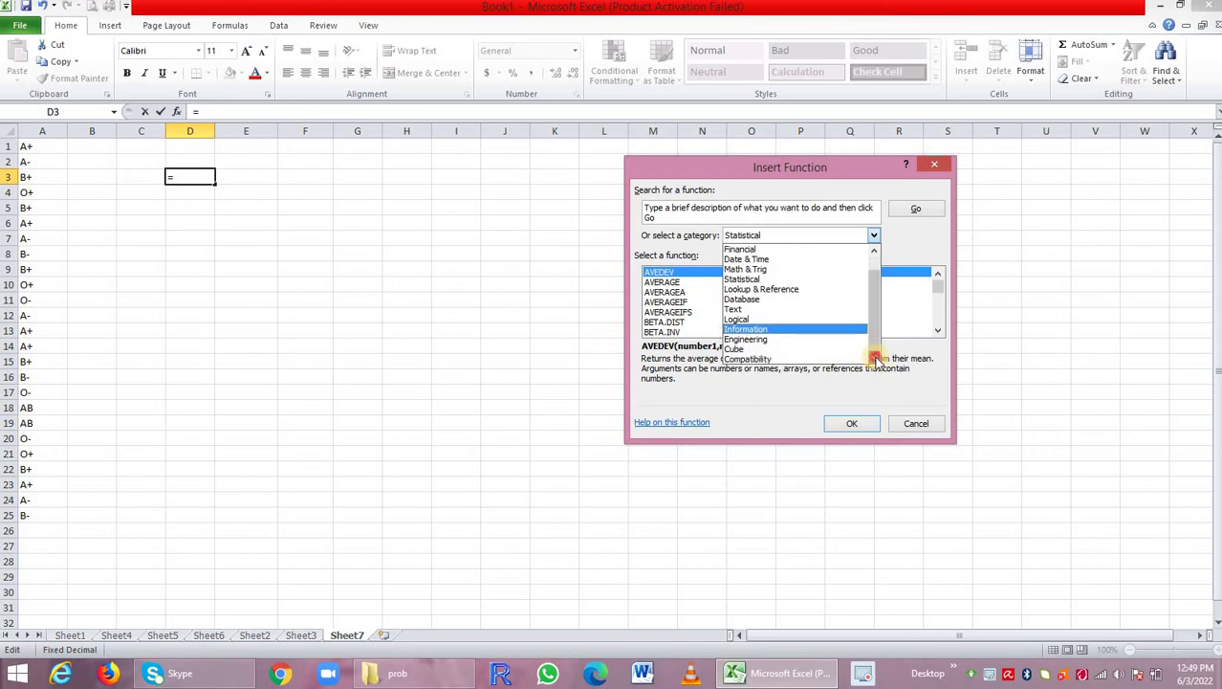
click(875, 251)
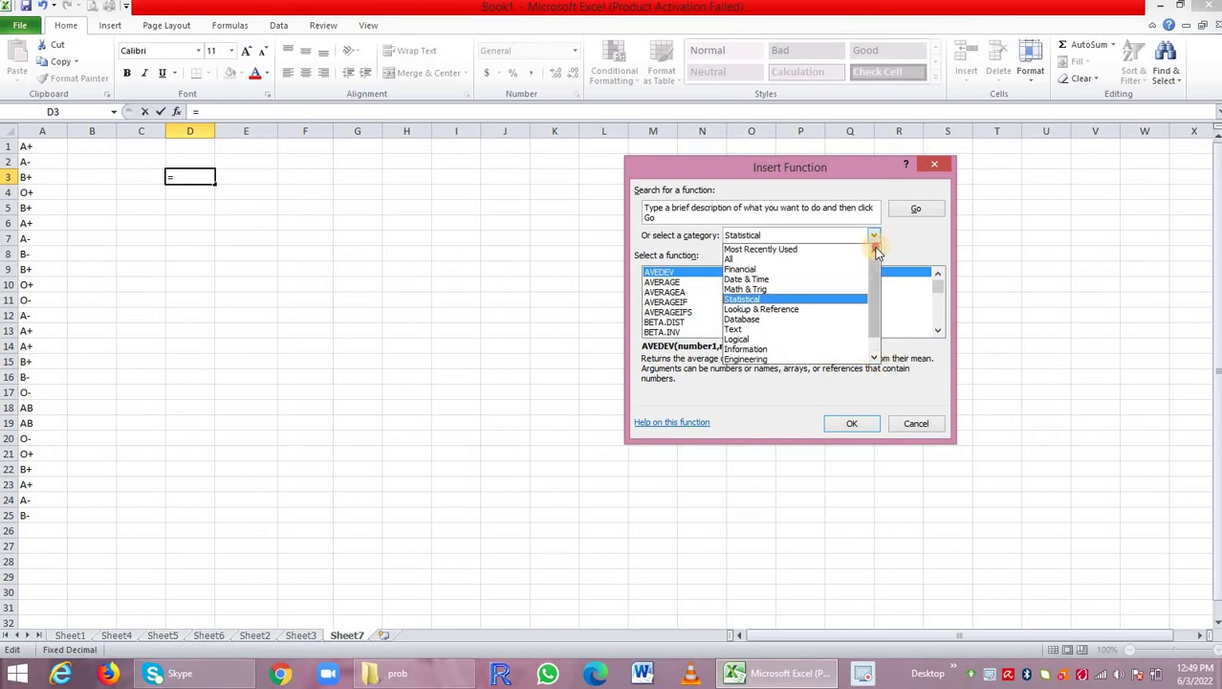
click(819, 300)
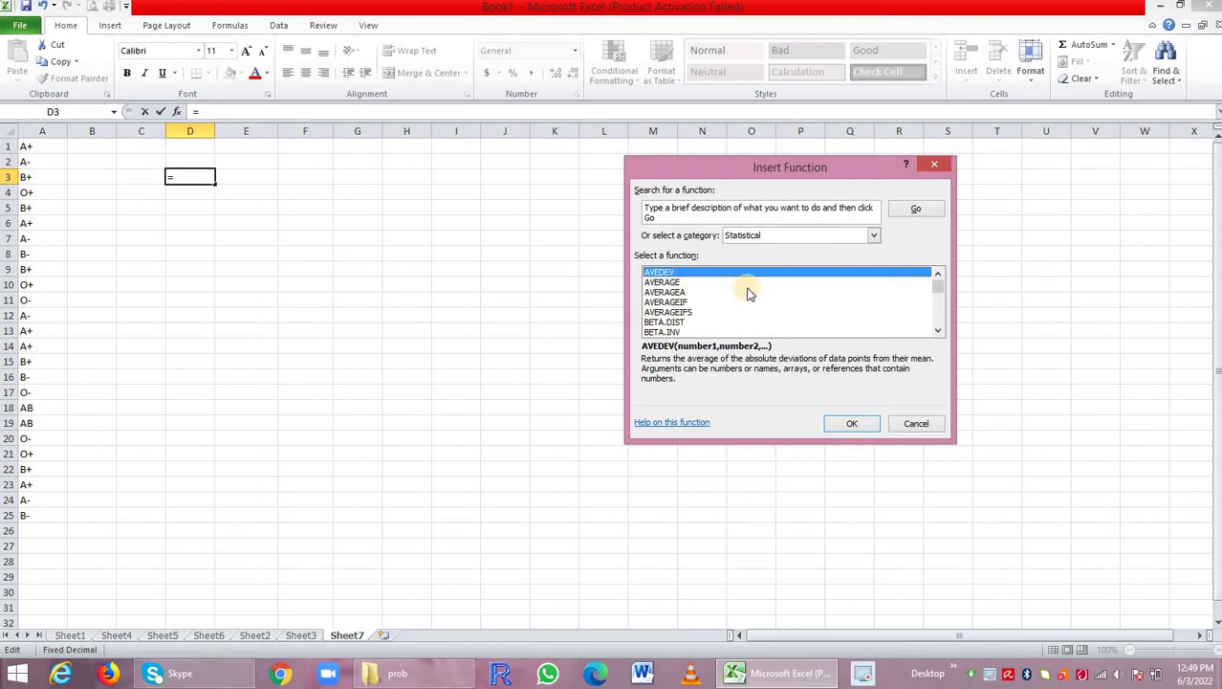
- Browse the list of Statistical functions and view the arguments of AVEDEV without inserting it
click(939, 328)
click(938, 329)
click(938, 328)
click(938, 328)
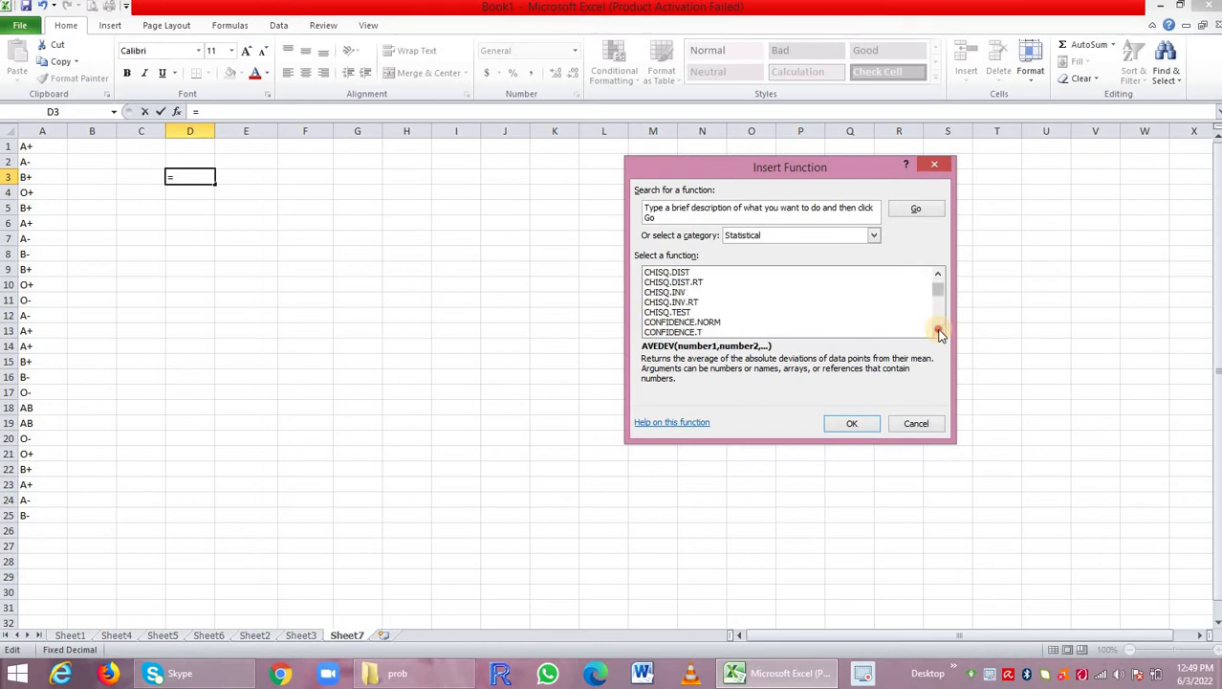
click(939, 330)
click(939, 330)
click(938, 329)
click(939, 330)
click(939, 330)
click(939, 330)
click(938, 330)
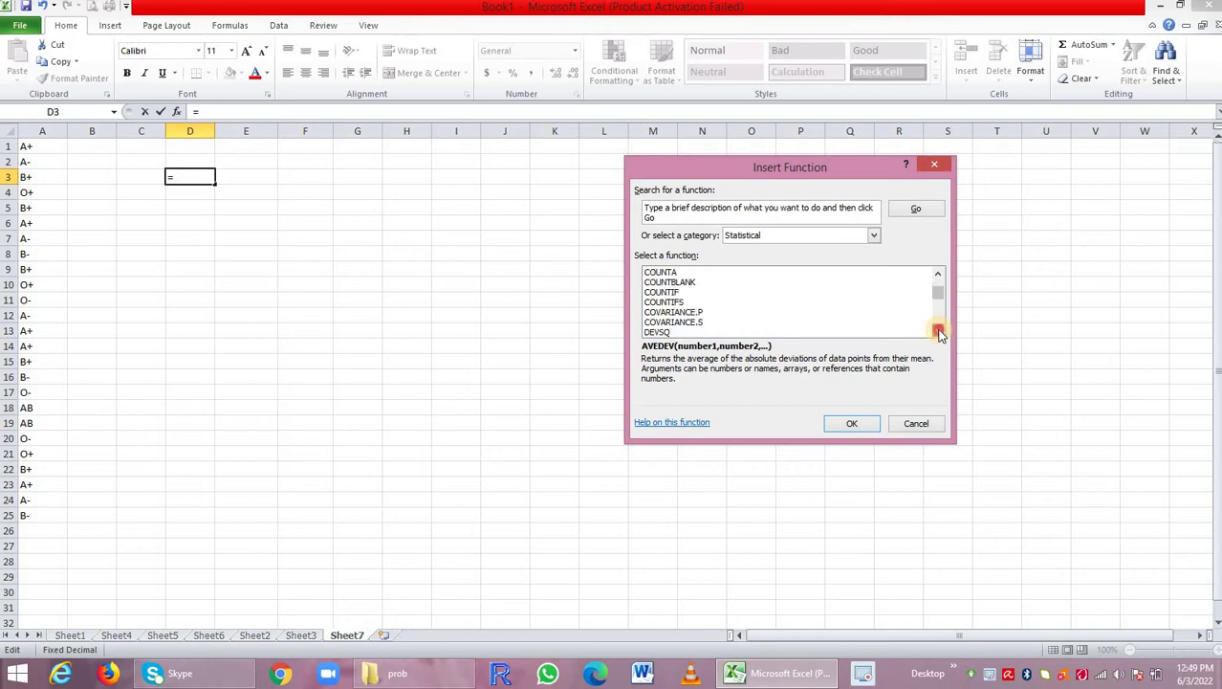
click(939, 330)
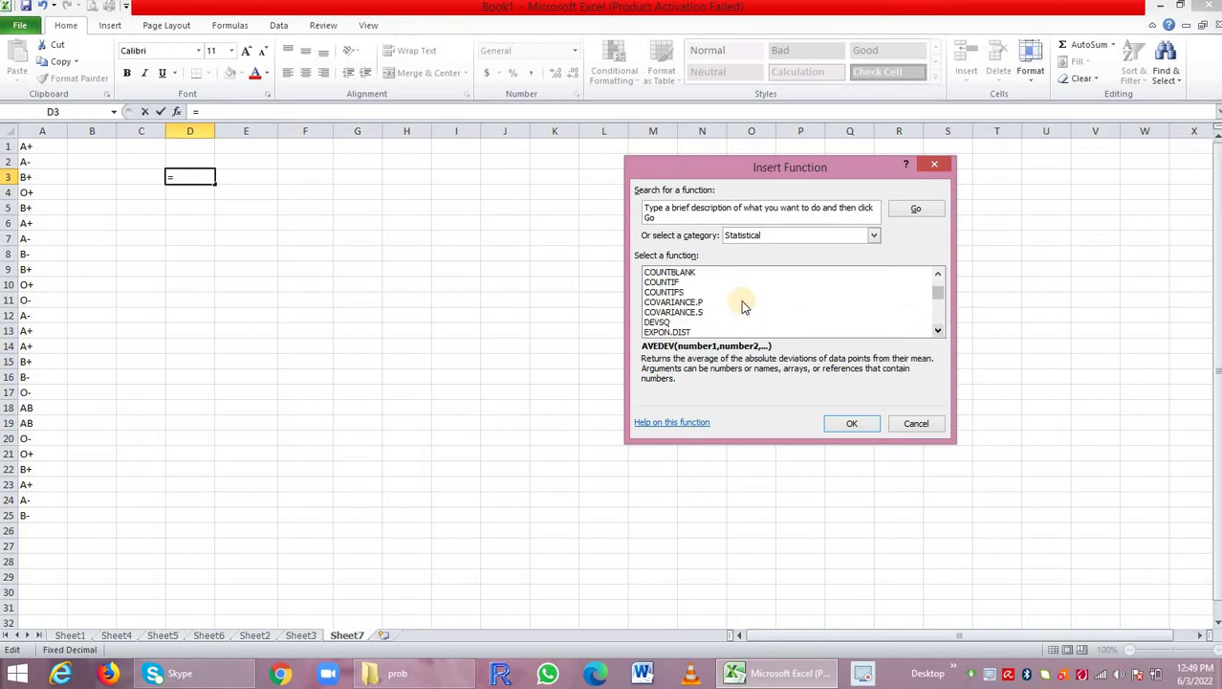
click(938, 330)
click(938, 330)
click(939, 330)
click(938, 330)
click(939, 330)
click(938, 330)
click(939, 330)
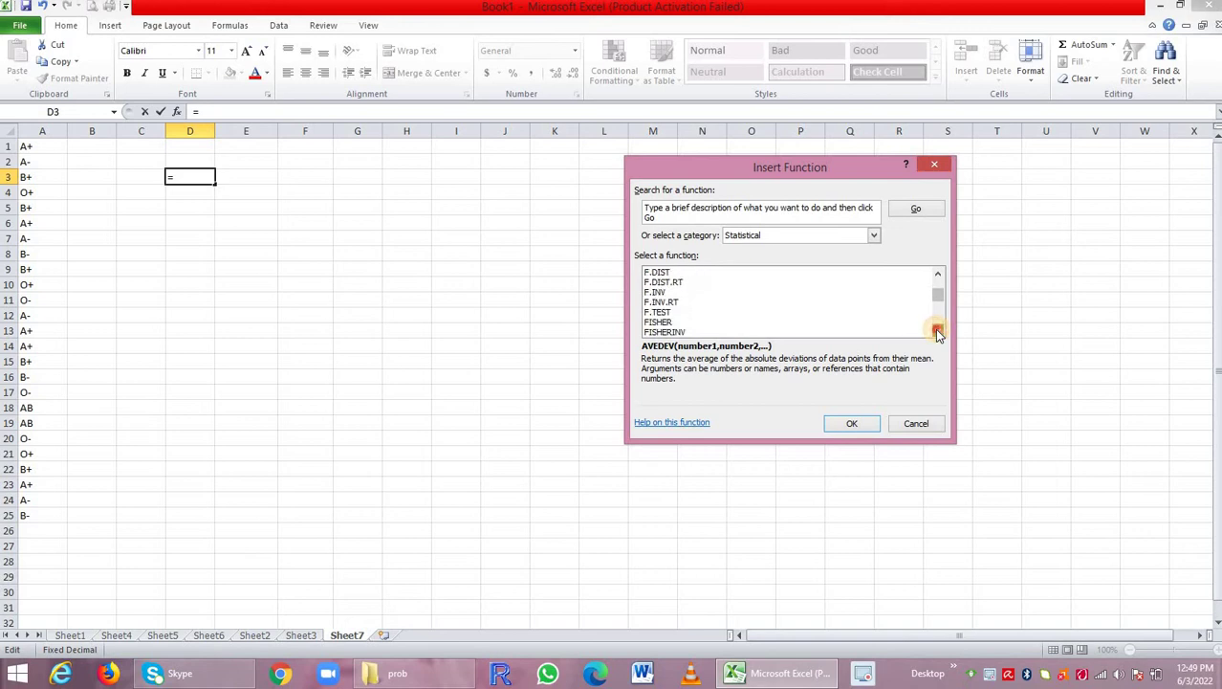
click(938, 330)
click(938, 330)
click(938, 330)
click(938, 330)
click(938, 330)
click(938, 330)
click(938, 330)
click(938, 330)
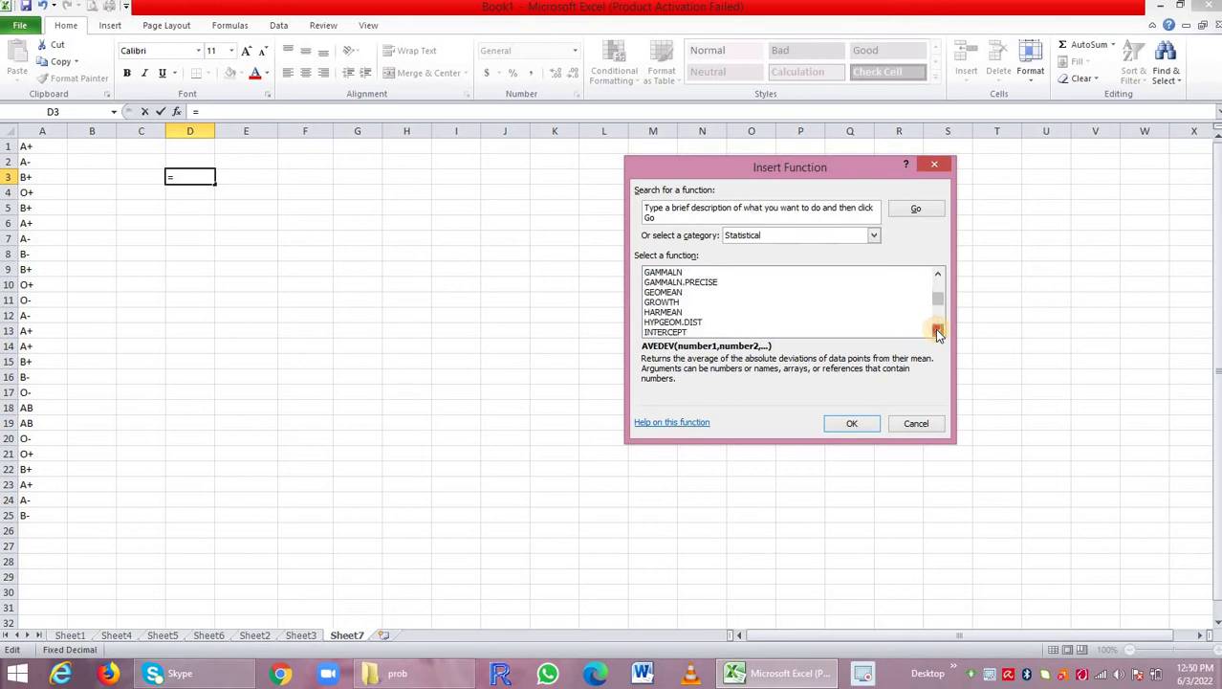
click(938, 330)
click(938, 330)
click(939, 330)
click(938, 330)
click(938, 330)
click(938, 330)
click(938, 330)
click(938, 330)
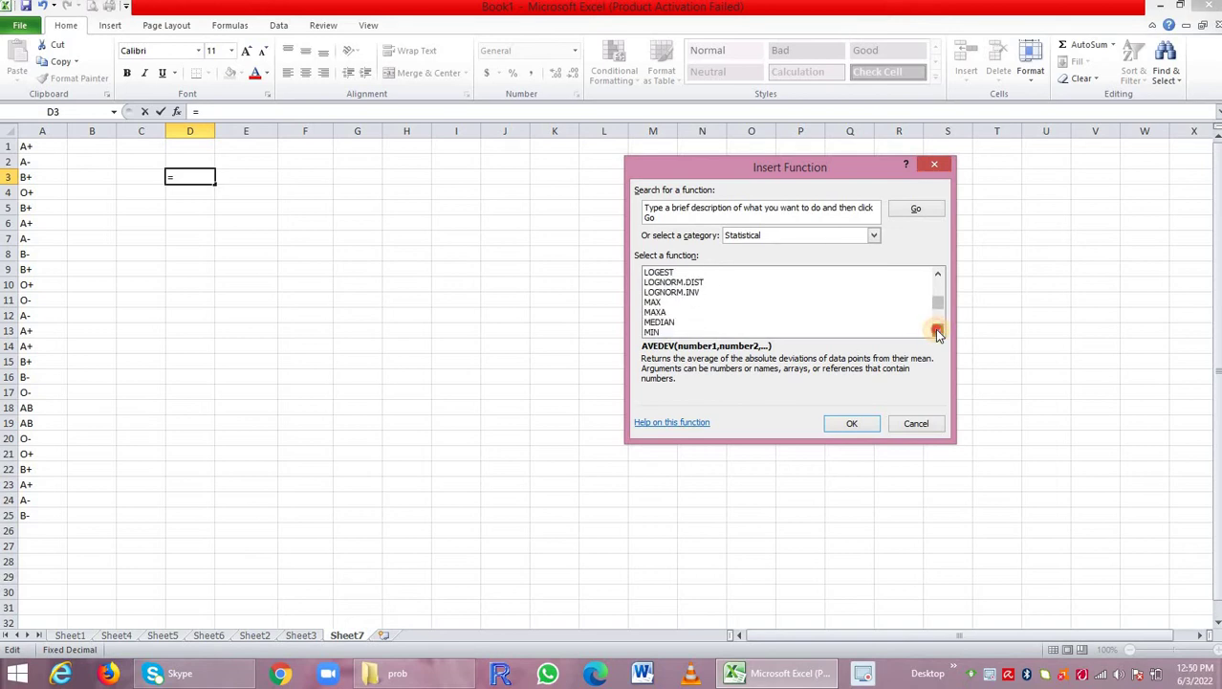
click(938, 330)
click(938, 329)
click(938, 330)
click(938, 330)
click(938, 330)
click(938, 330)
click(938, 330)
click(938, 330)
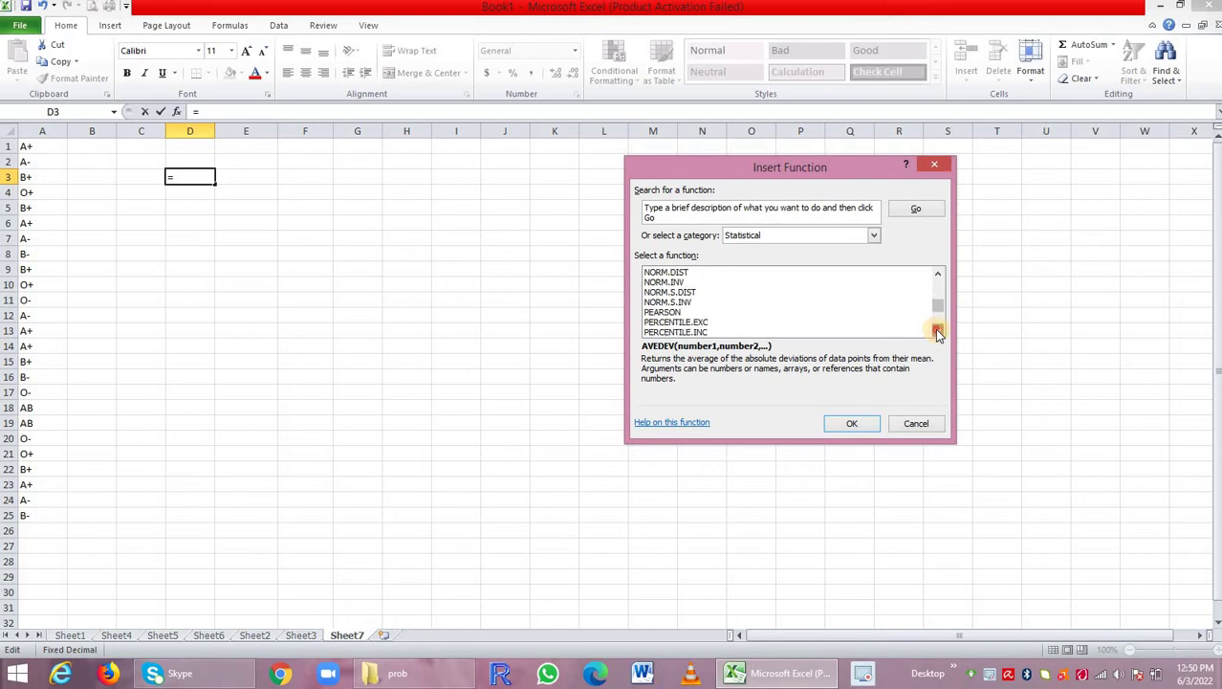
click(938, 331)
click(939, 331)
click(937, 331)
click(937, 333)
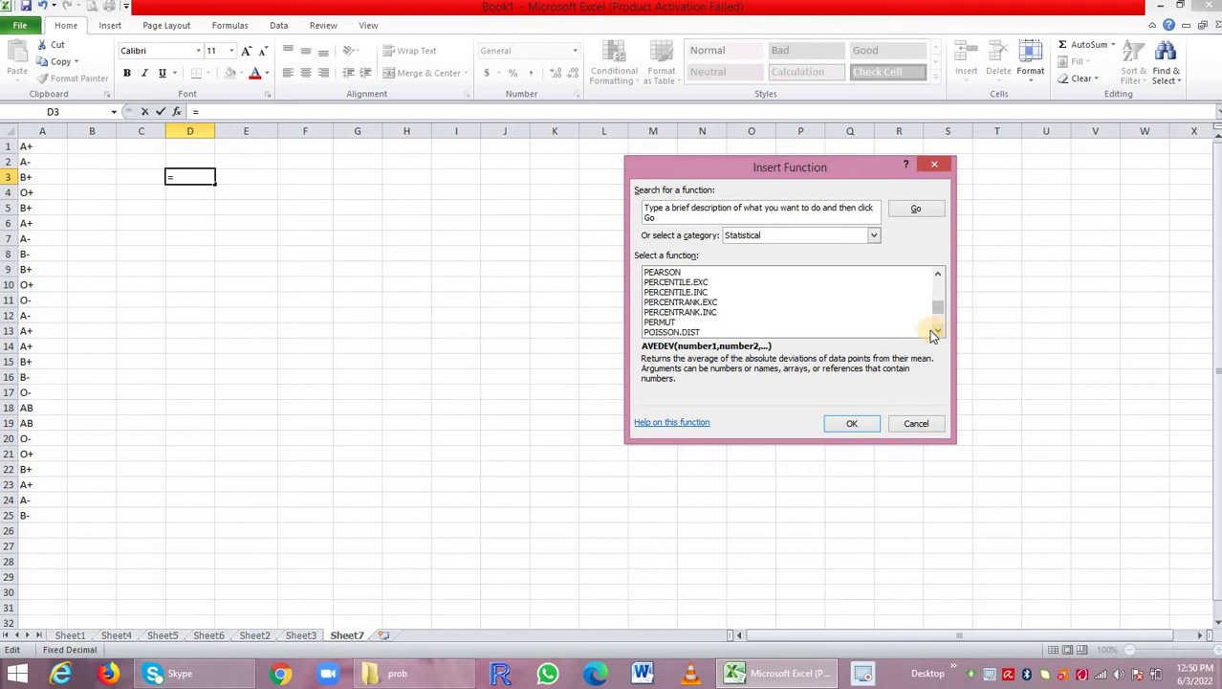
click(851, 425)
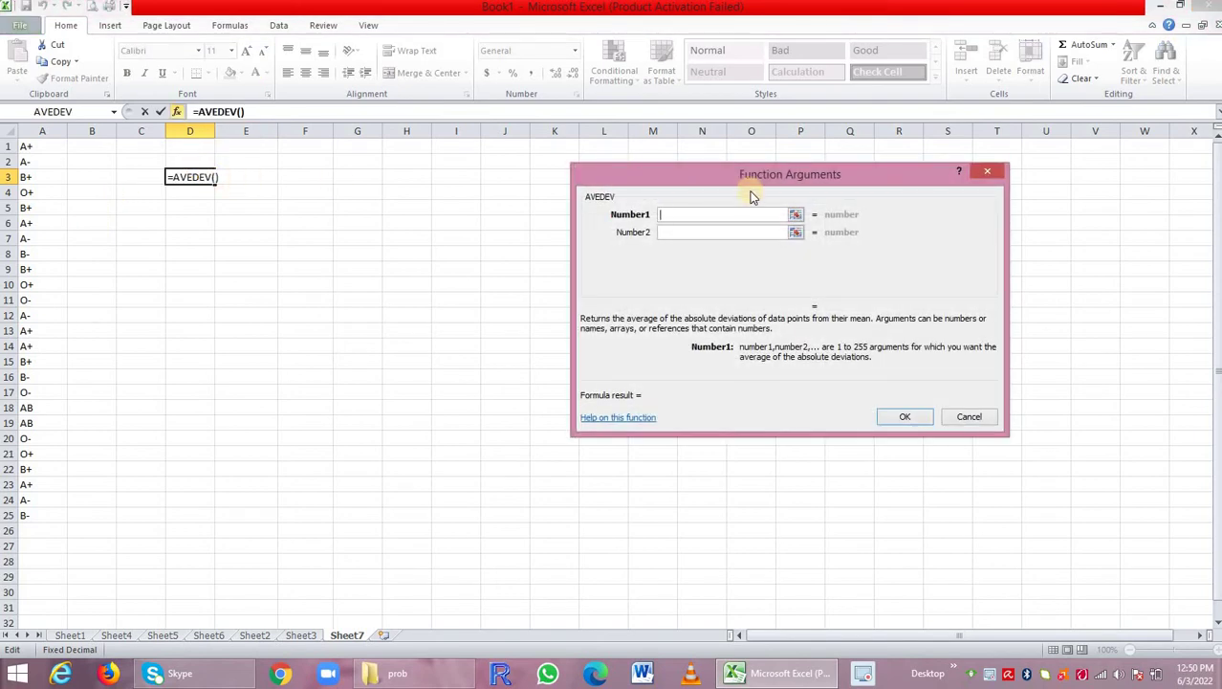
click(994, 175)
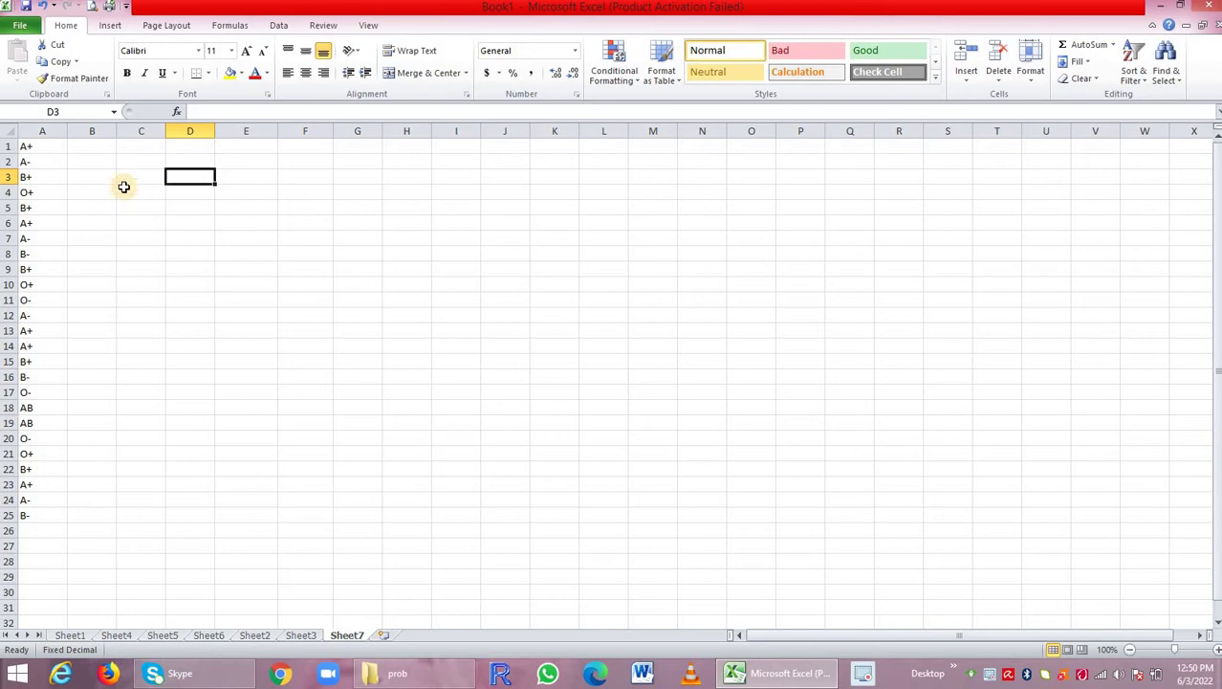
- Enter the heading BLOOD TYPES in cell D2 and autofit the width of column D
click(189, 162)
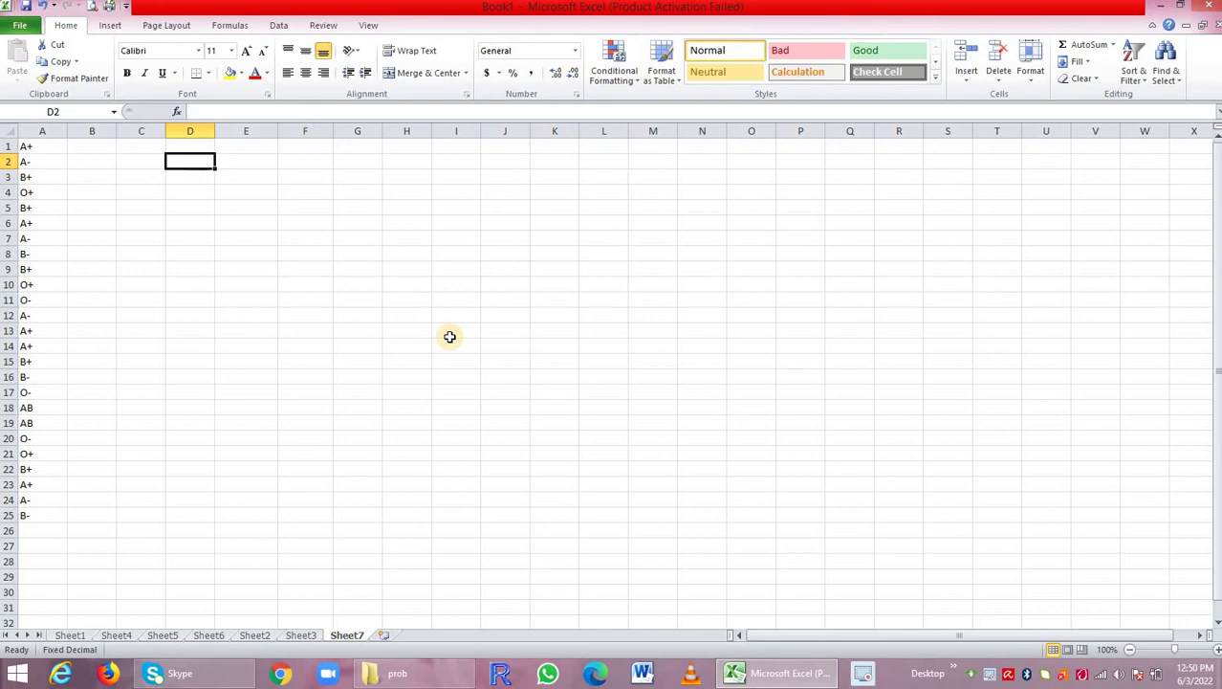
text(BLOO)
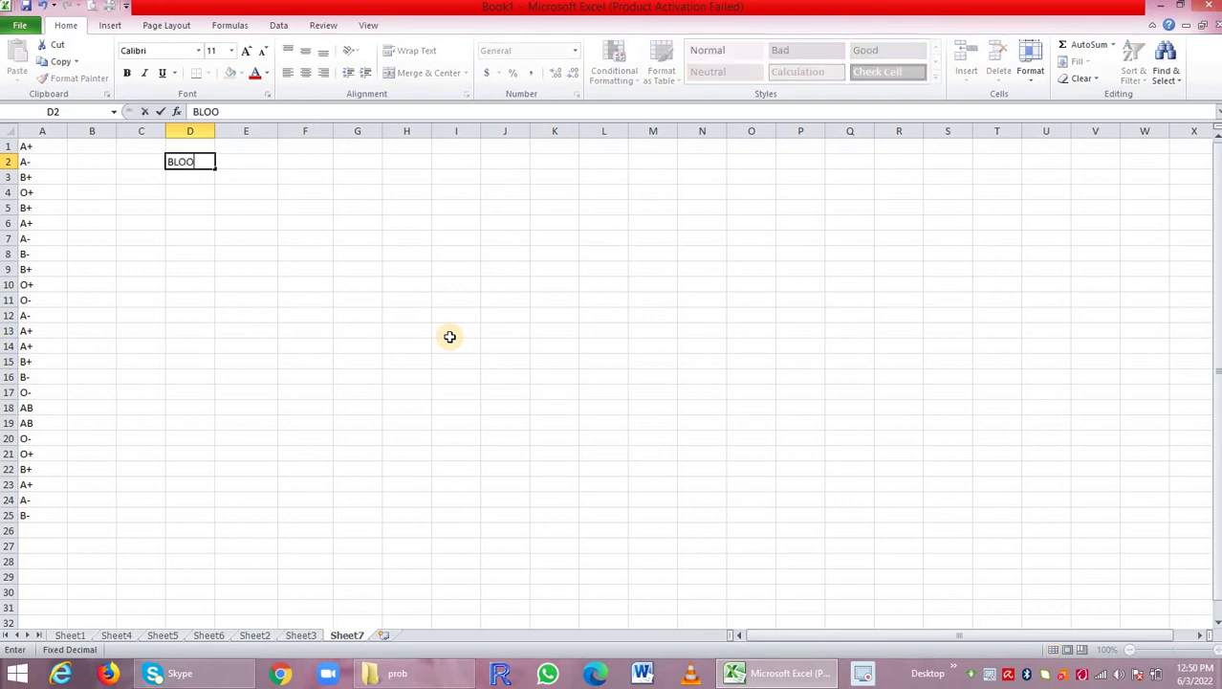
text(D TYPES)
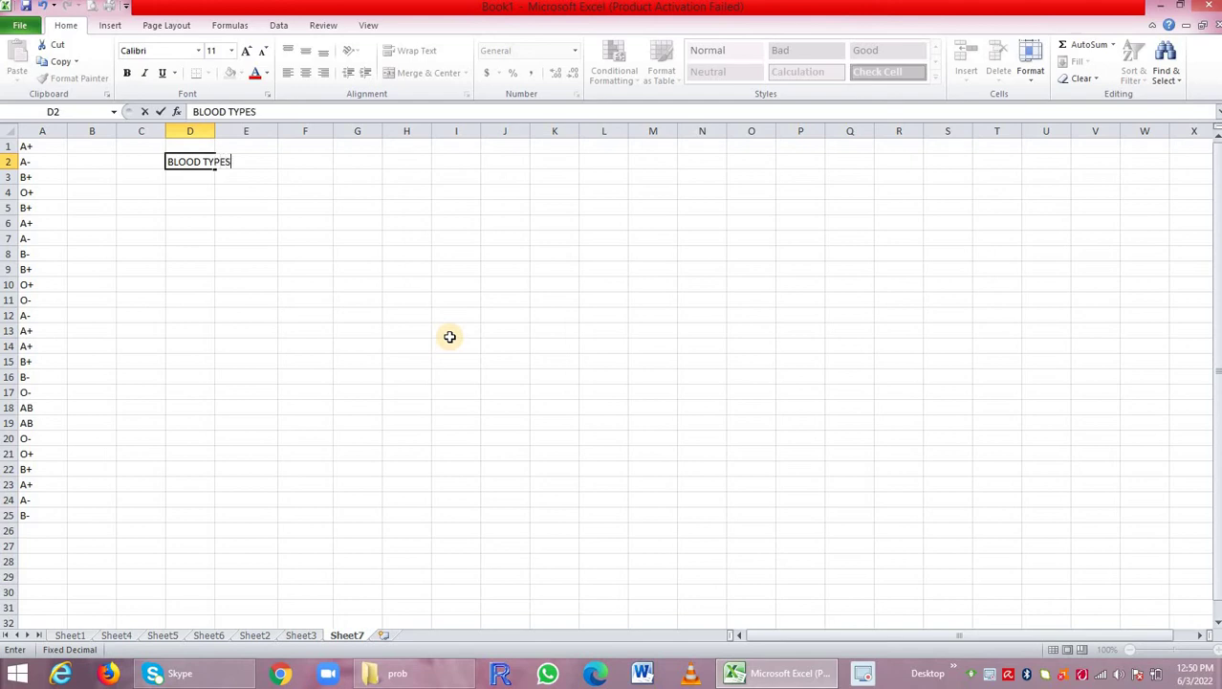
click(212, 128)
double_click(215, 128)
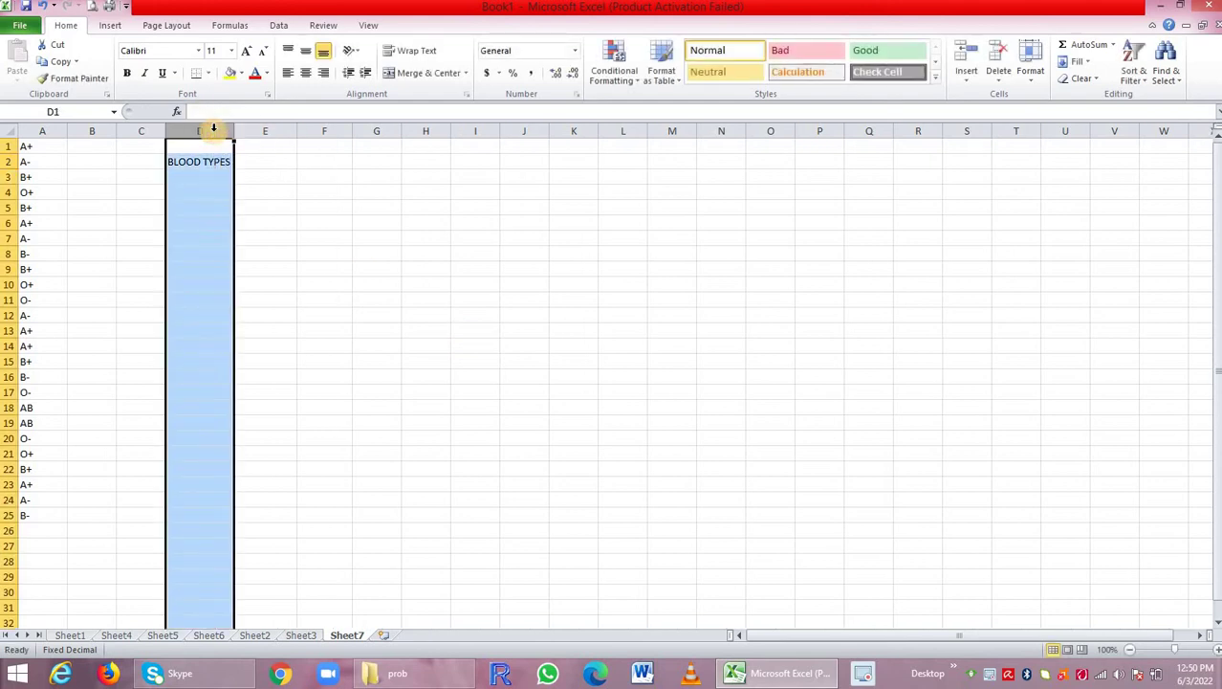
- Enter the heading FREQUENCY in cell E2
click(251, 160)
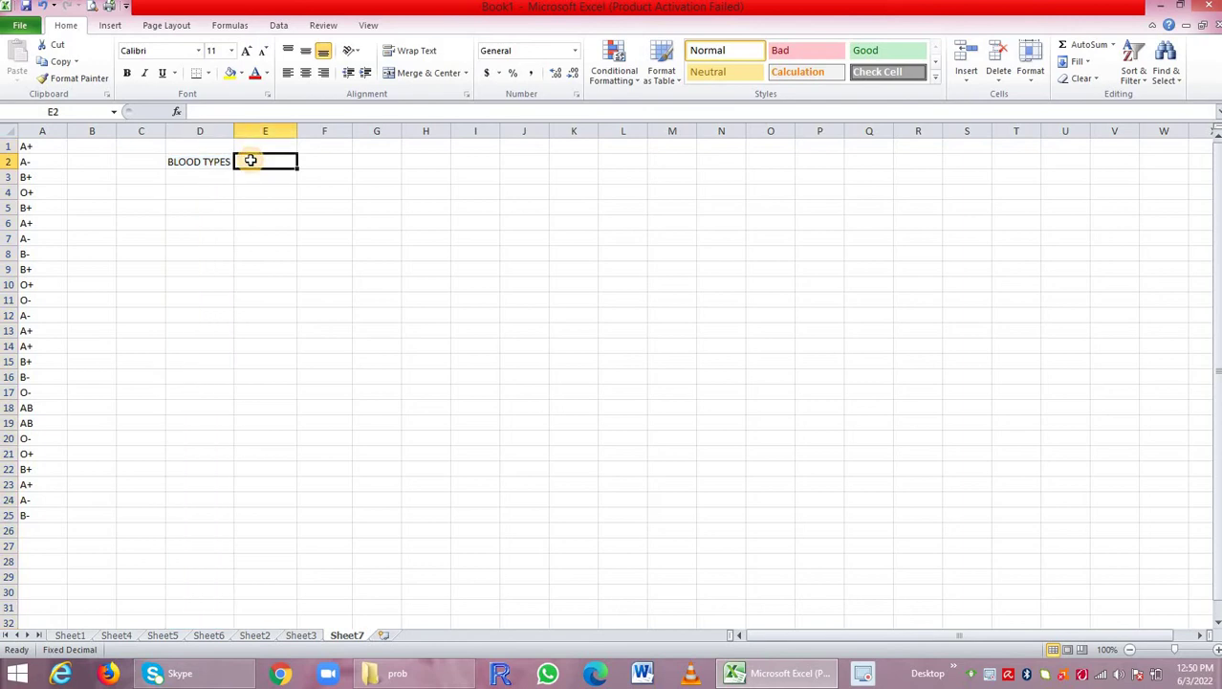
text(FREQUE)
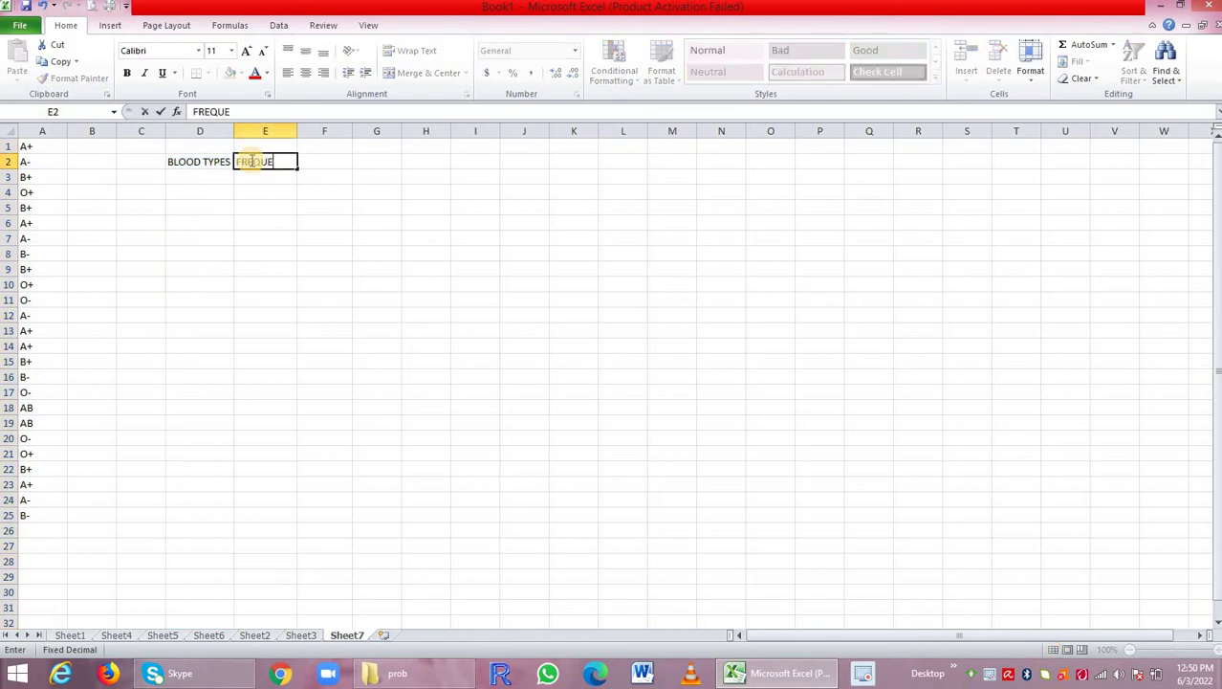
text(NCY)
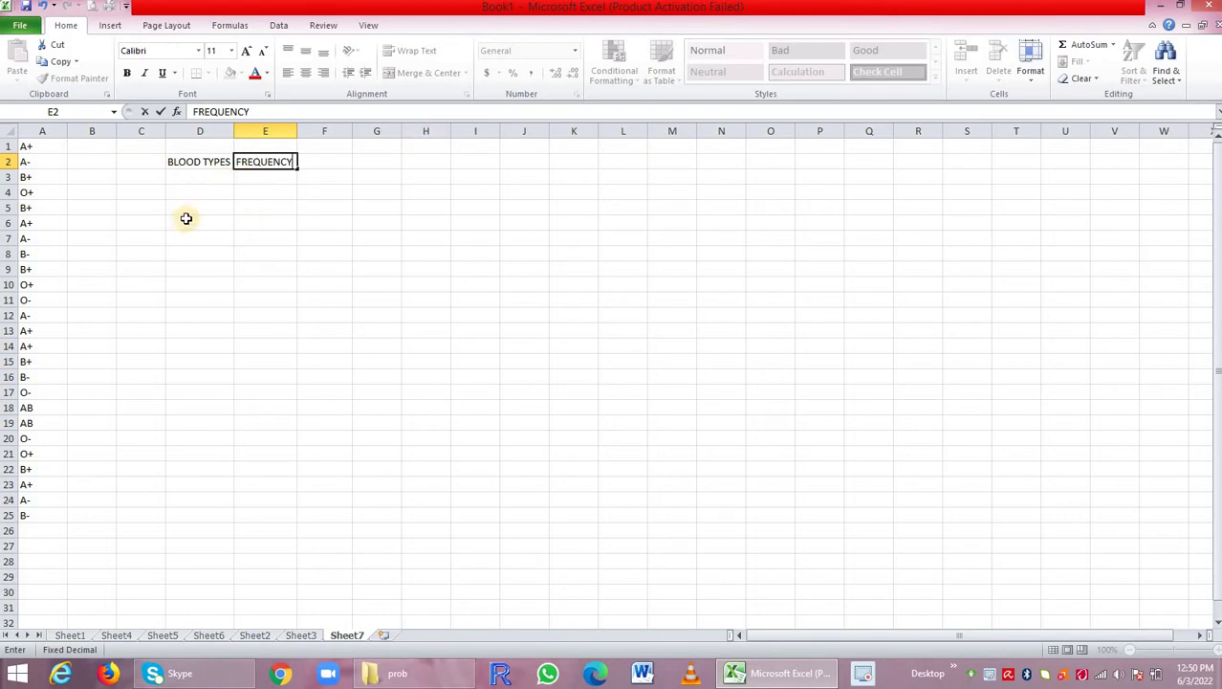
- List the blood types A+, A-, B+ and B- in cells D3 to D6 under the BLOOD TYPES heading
click(191, 180)
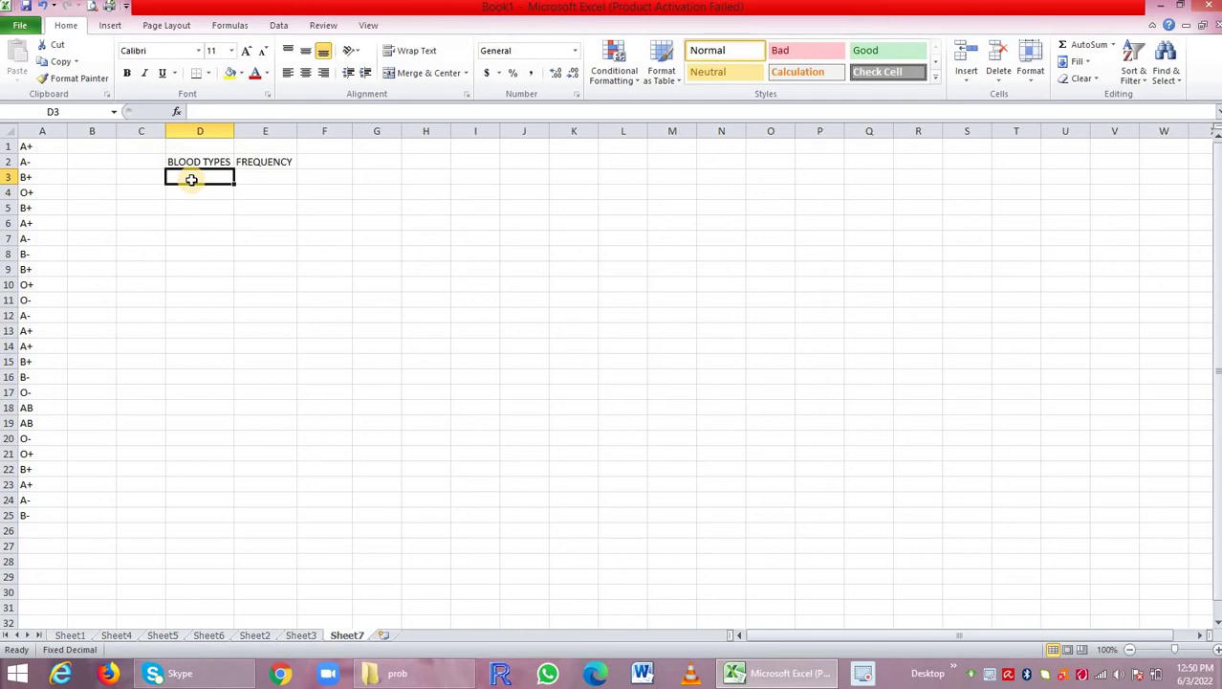
text(A+)
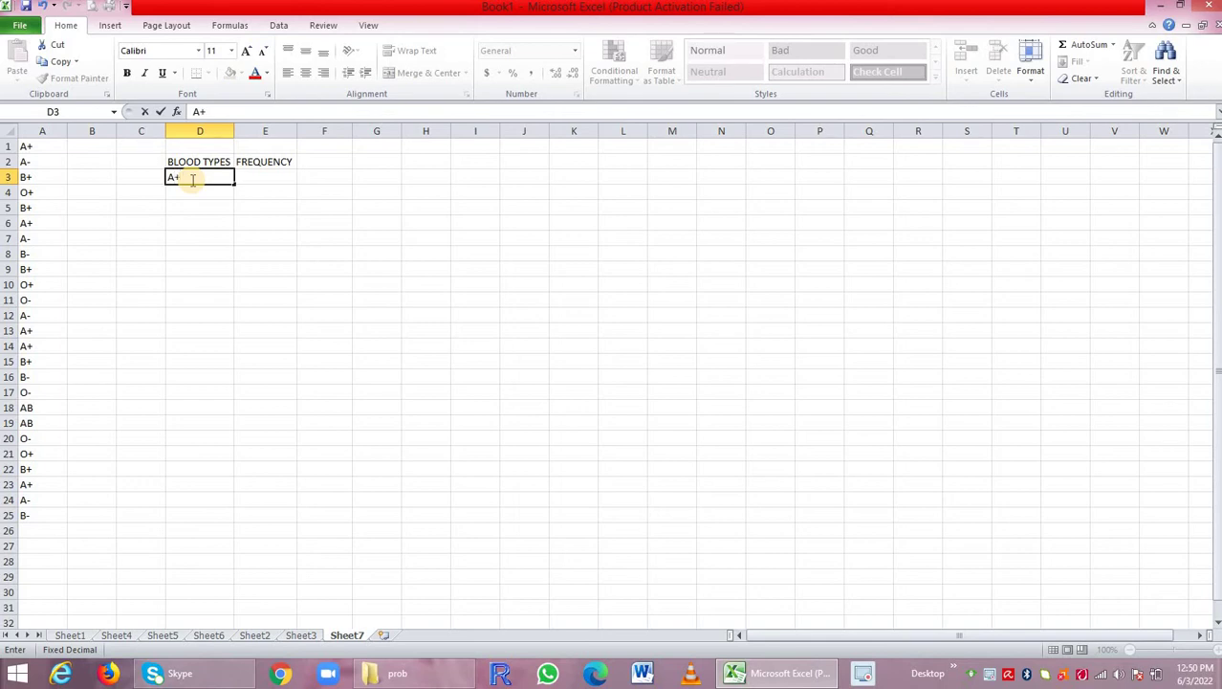
key(Return)
text(a-)
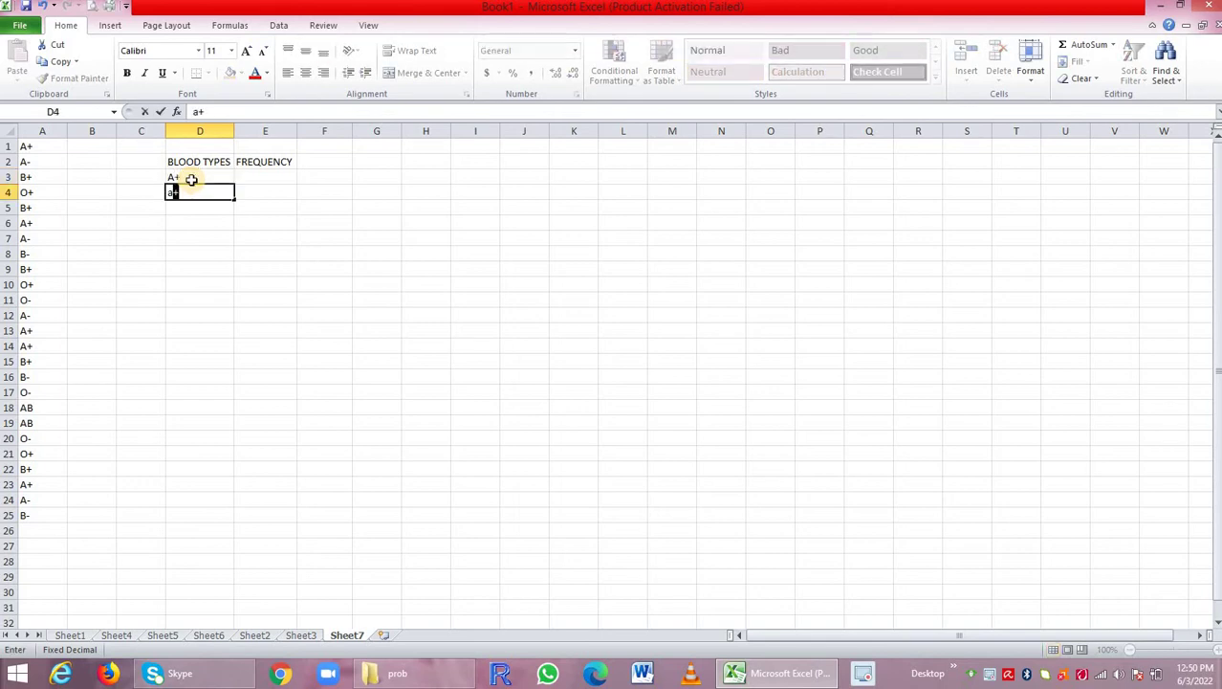
key(BackSpace)
text(A-)
key(Return)
text(B+)
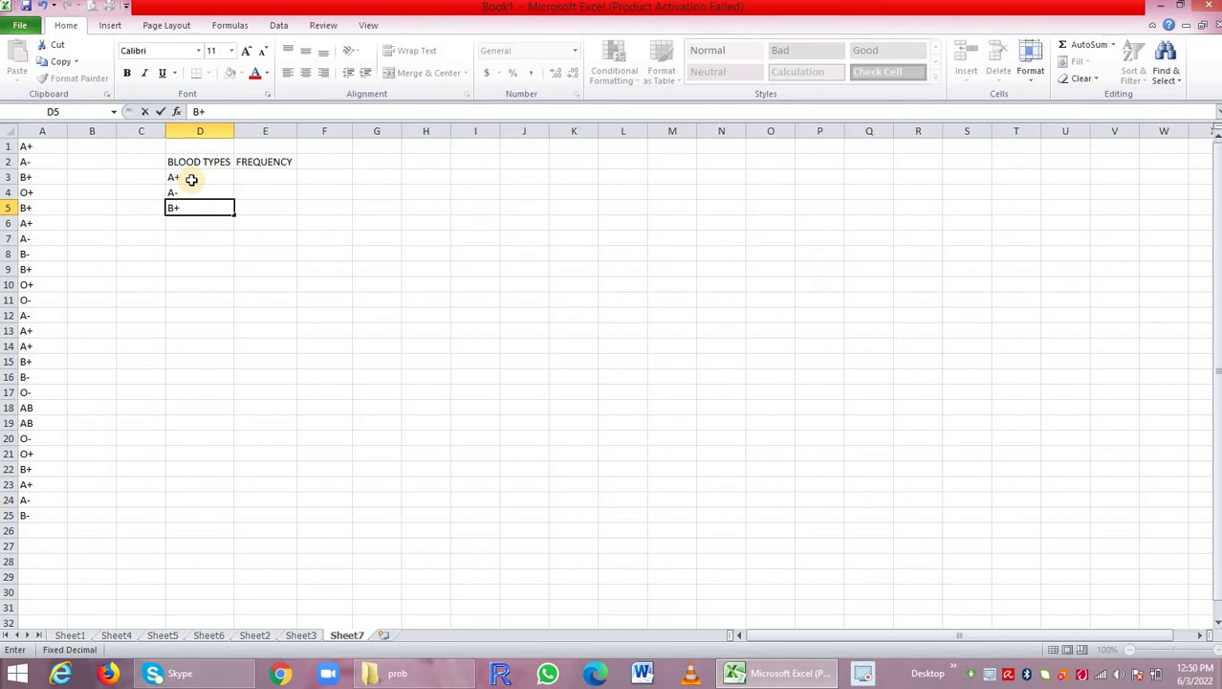
key(Return)
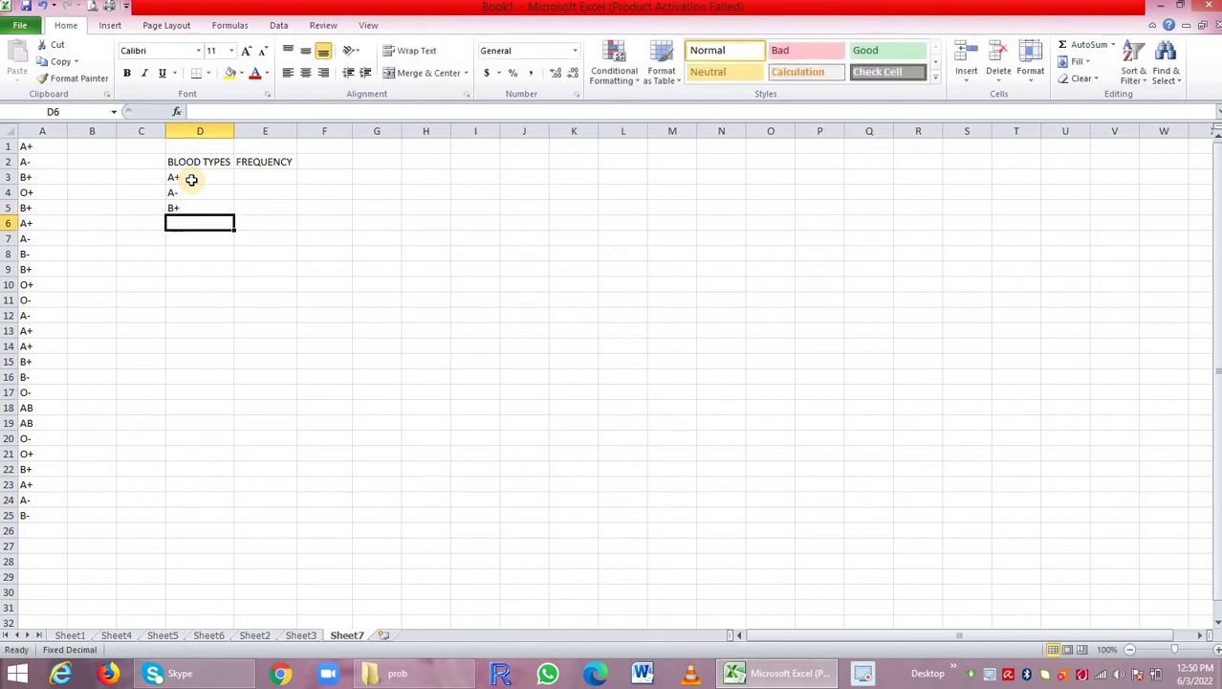
text(B-)
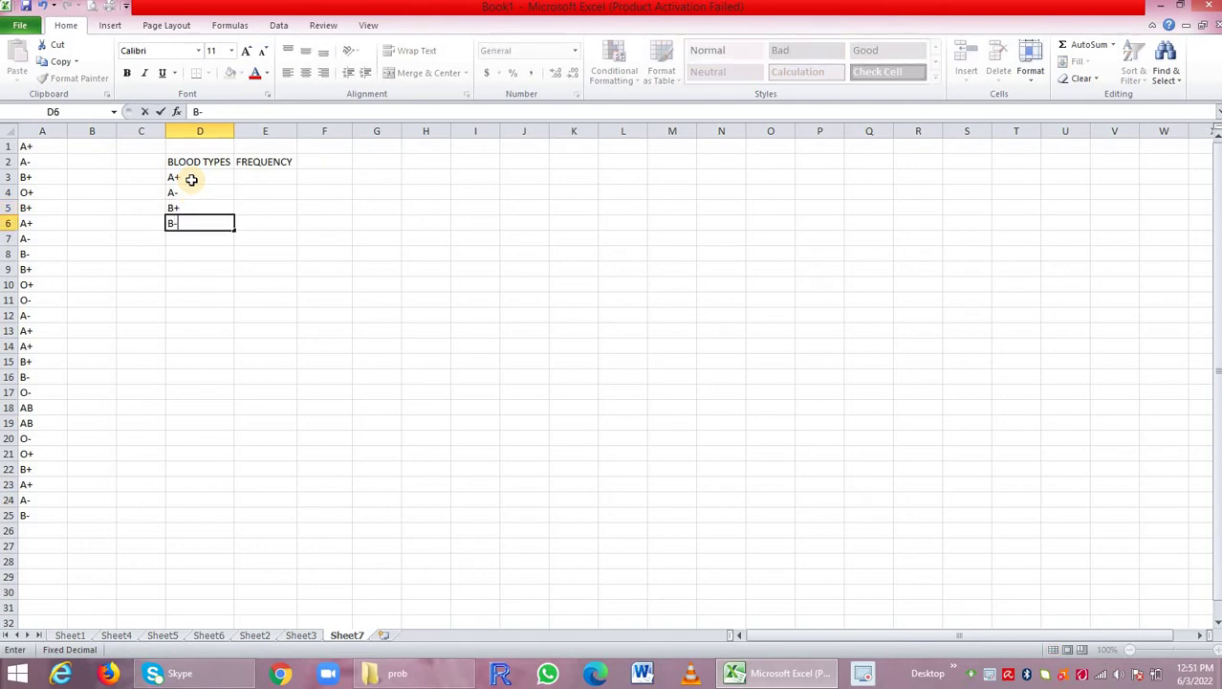
key(Return)
- Complete the list with O+, O- and AB in cells D7 to D9 and the label TOTAL in D10
text(O+)
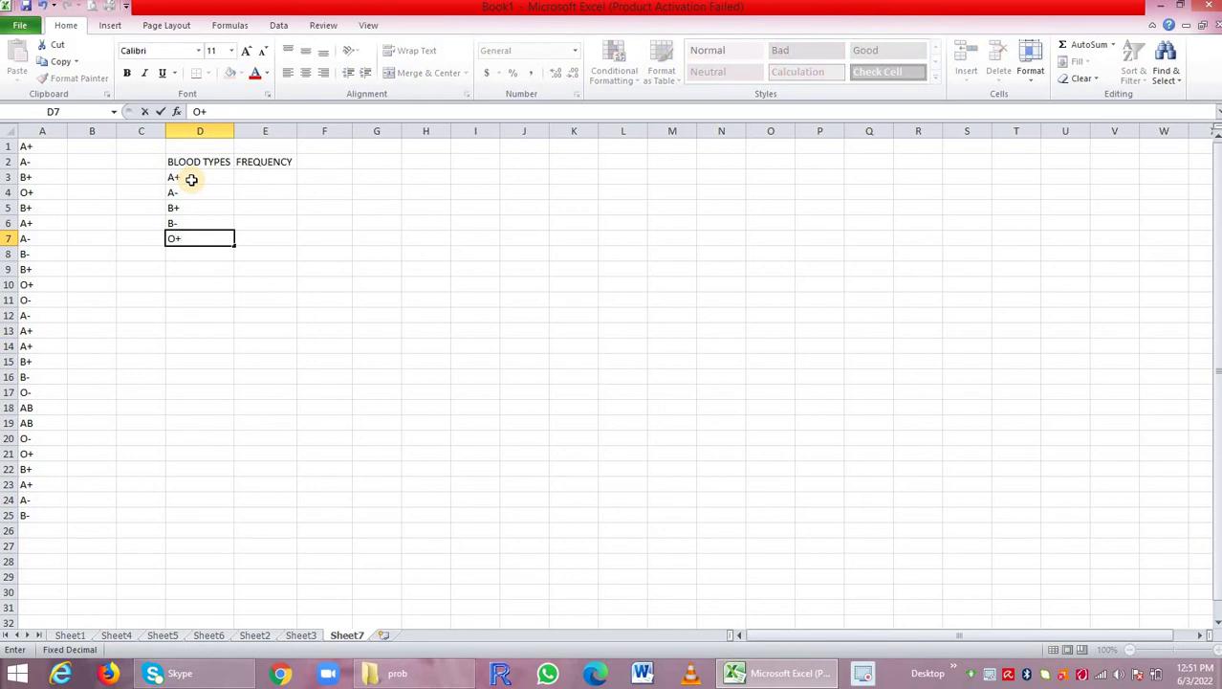
key(Return)
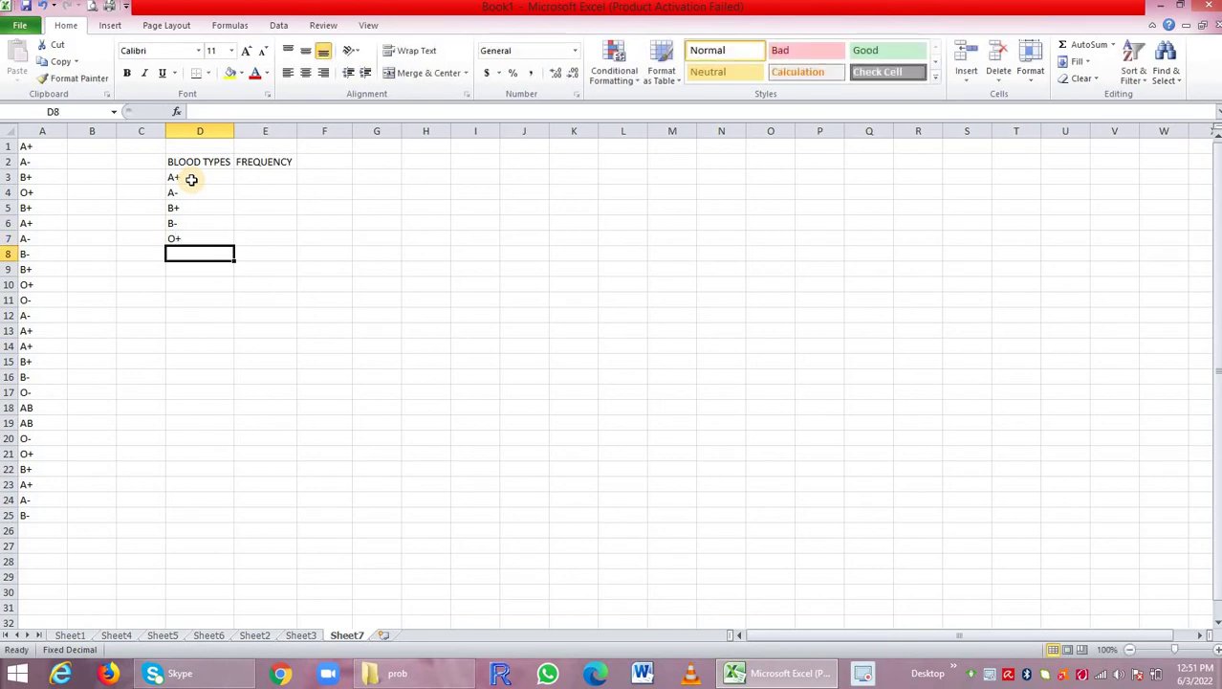
text(O-)
key(Return)
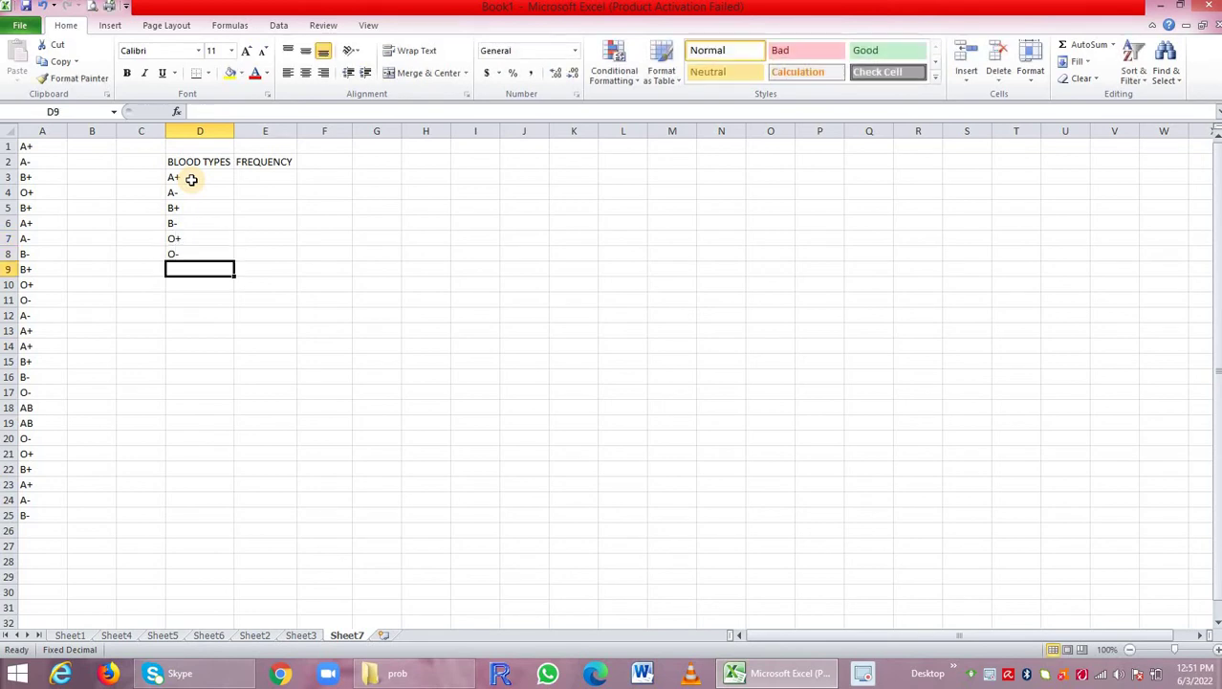
text(AB)
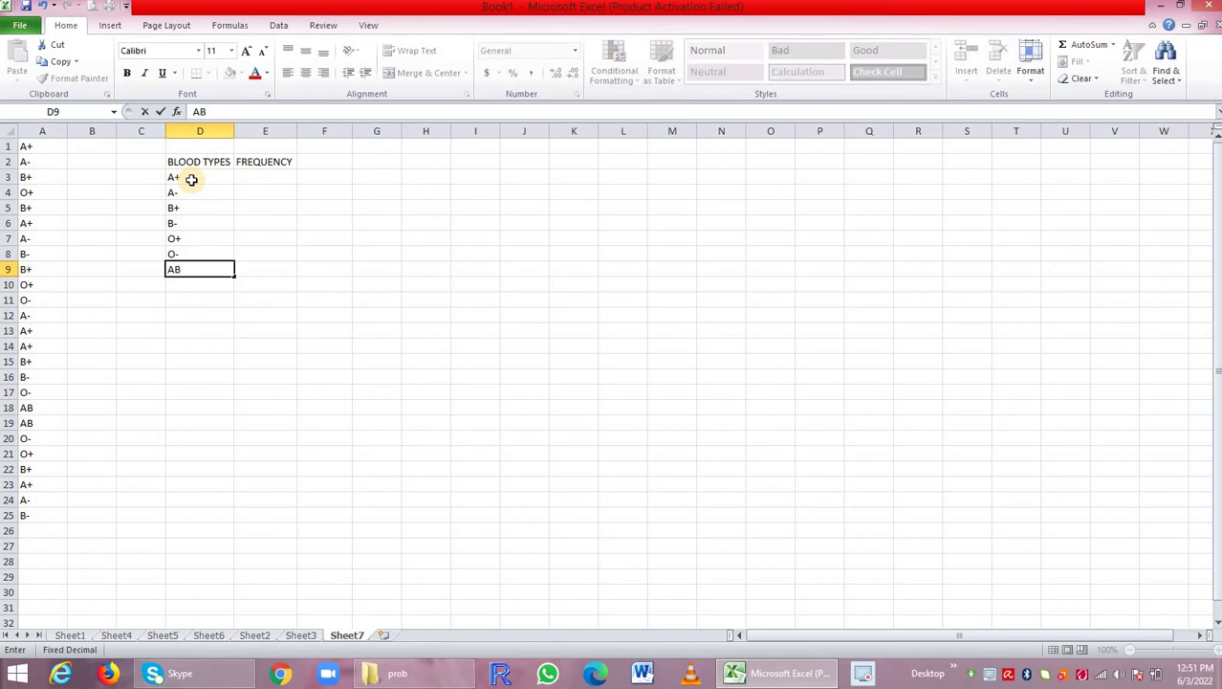
key(Return)
text(TOT)
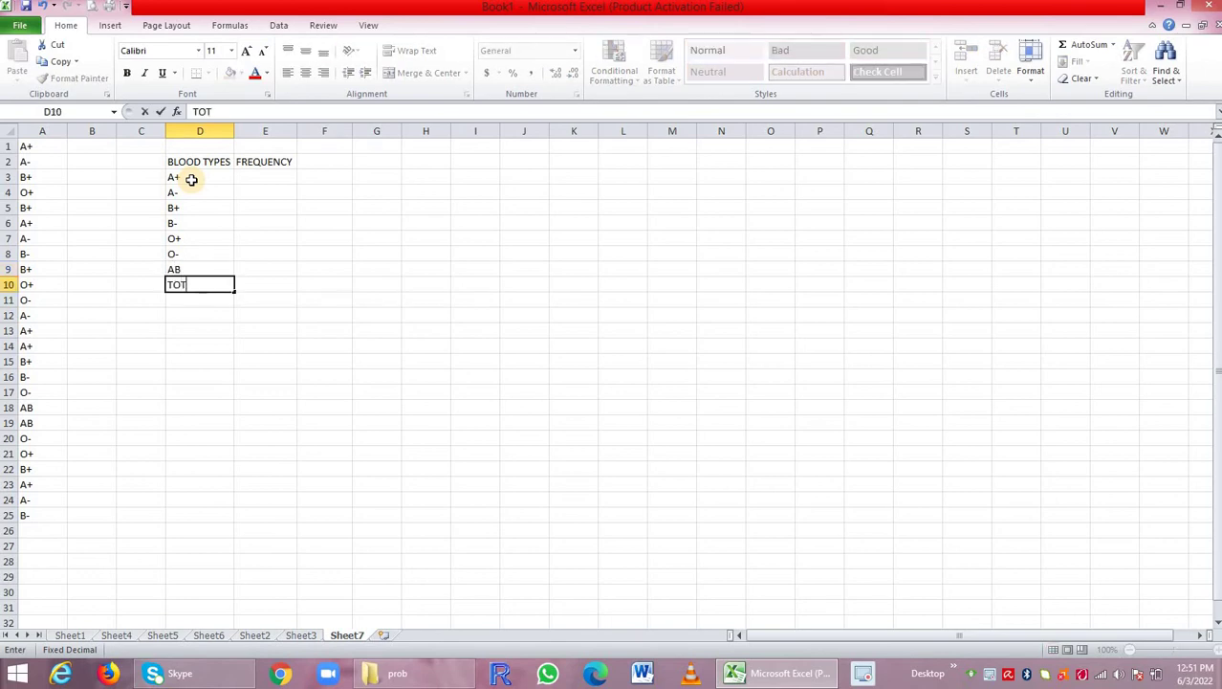
text(AL)
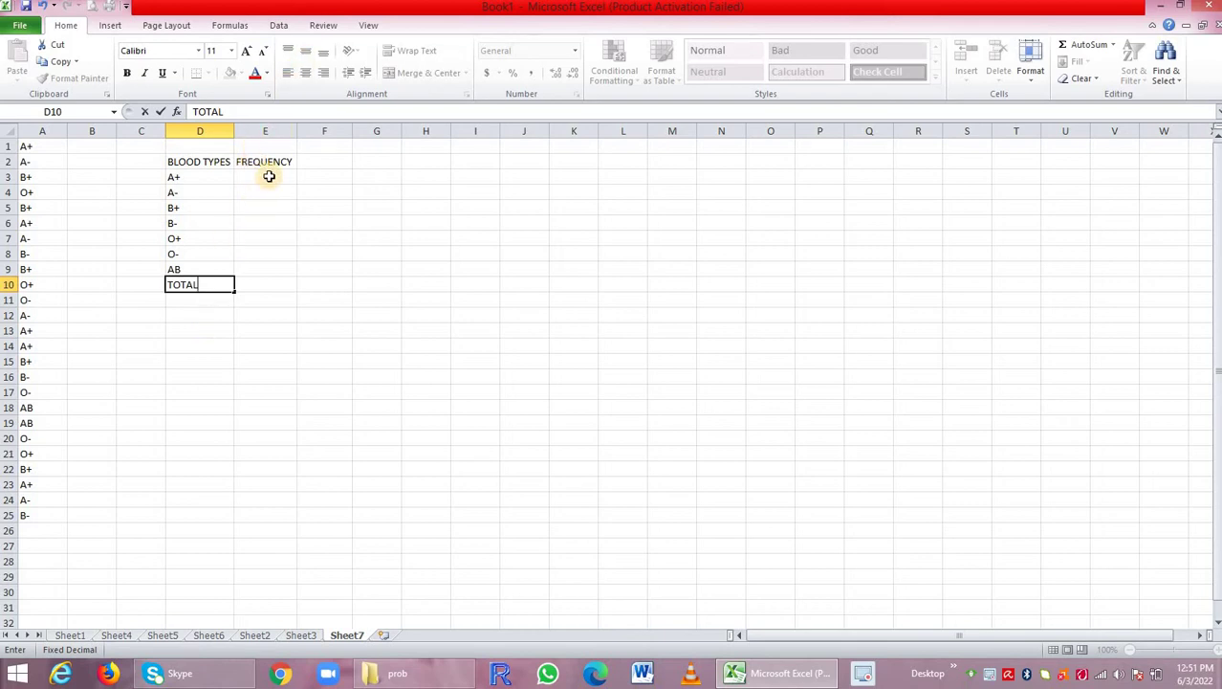
click(269, 176)
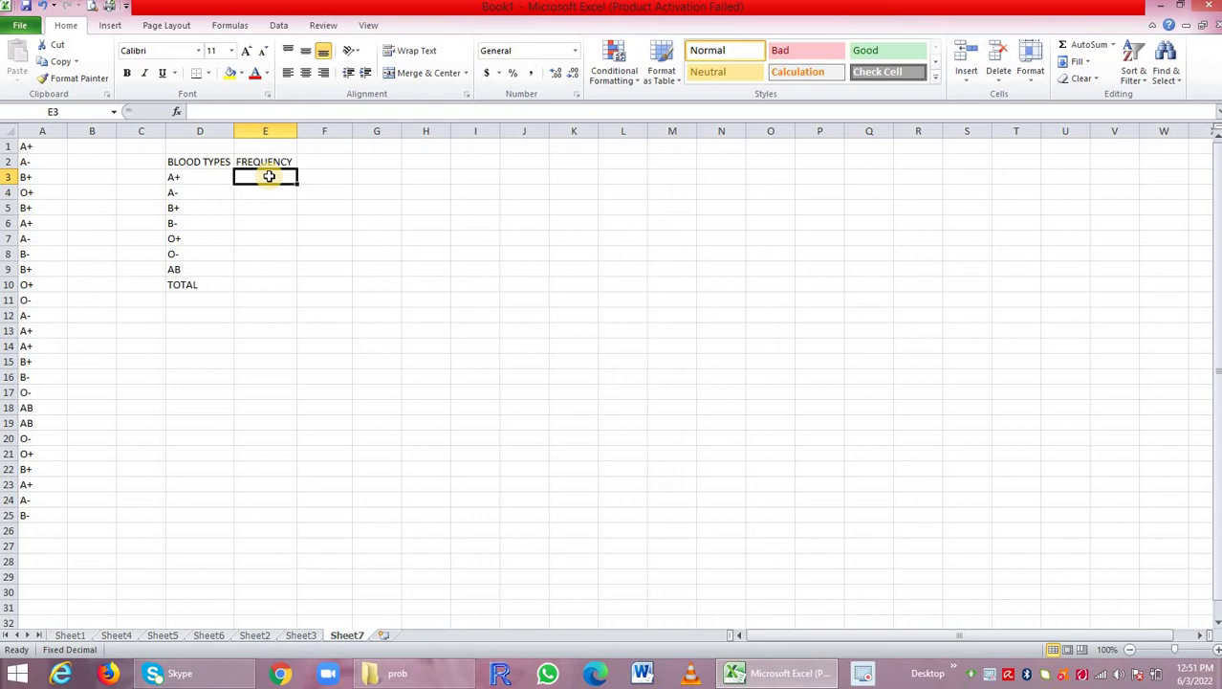
- Insert the COUNTIF function from the Statistical category into cell E3
click(178, 113)
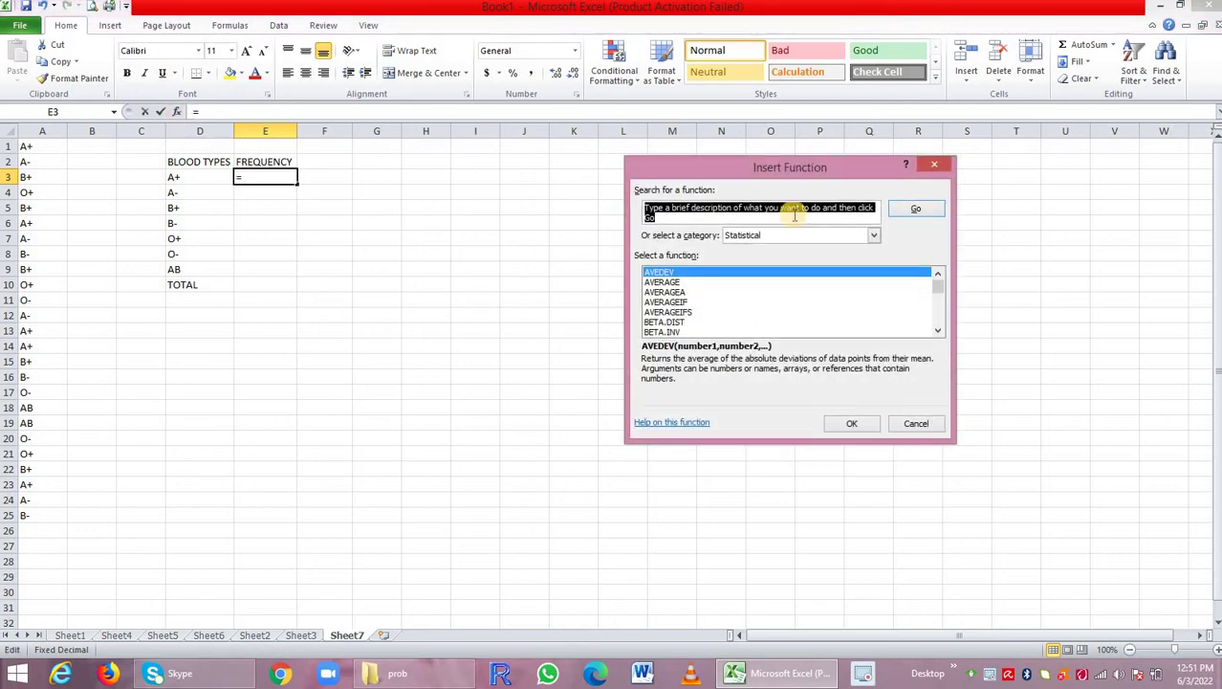
click(874, 234)
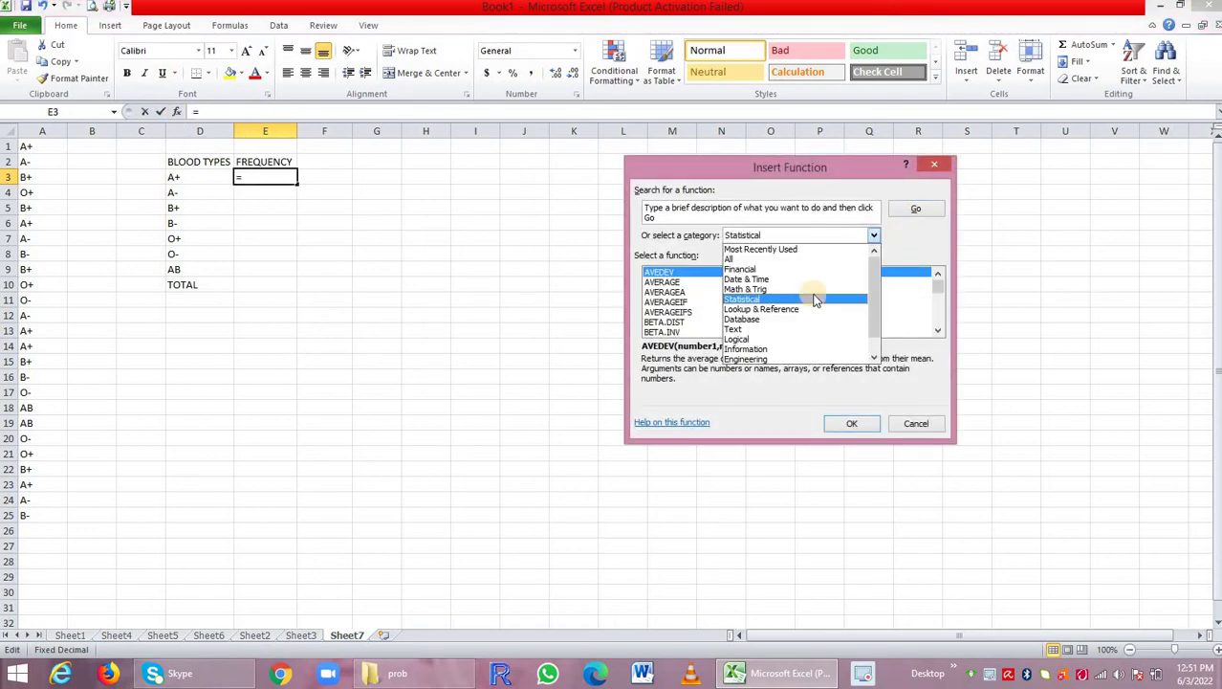
click(806, 304)
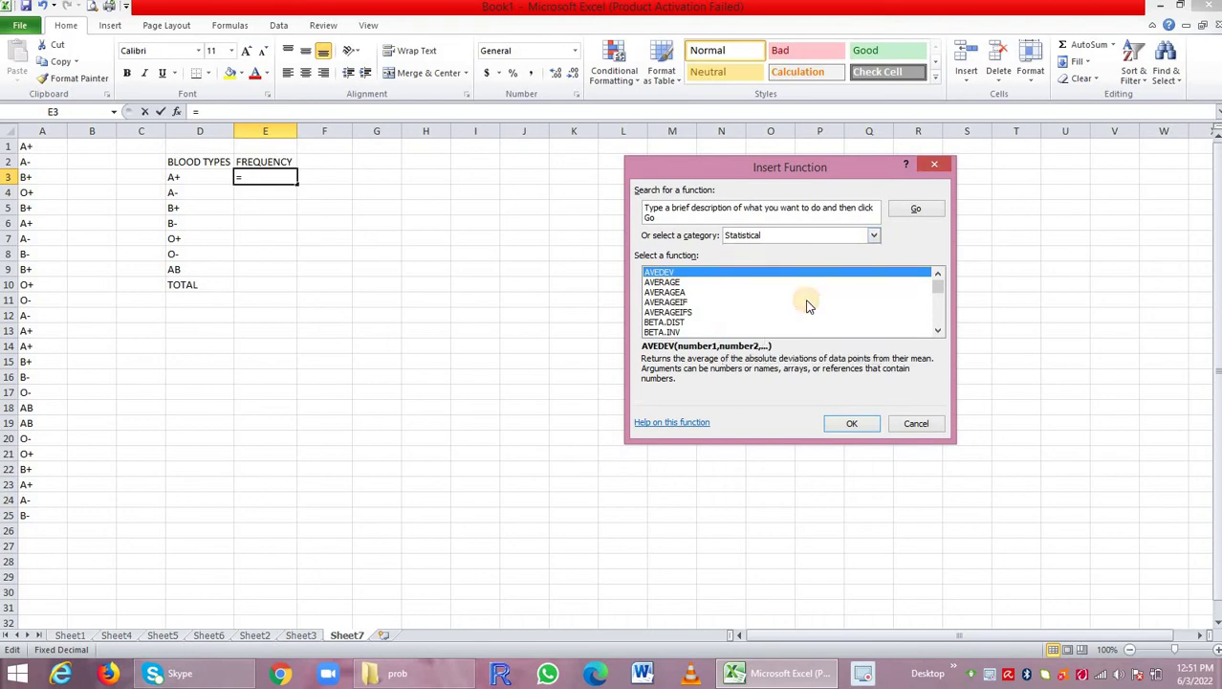
click(871, 301)
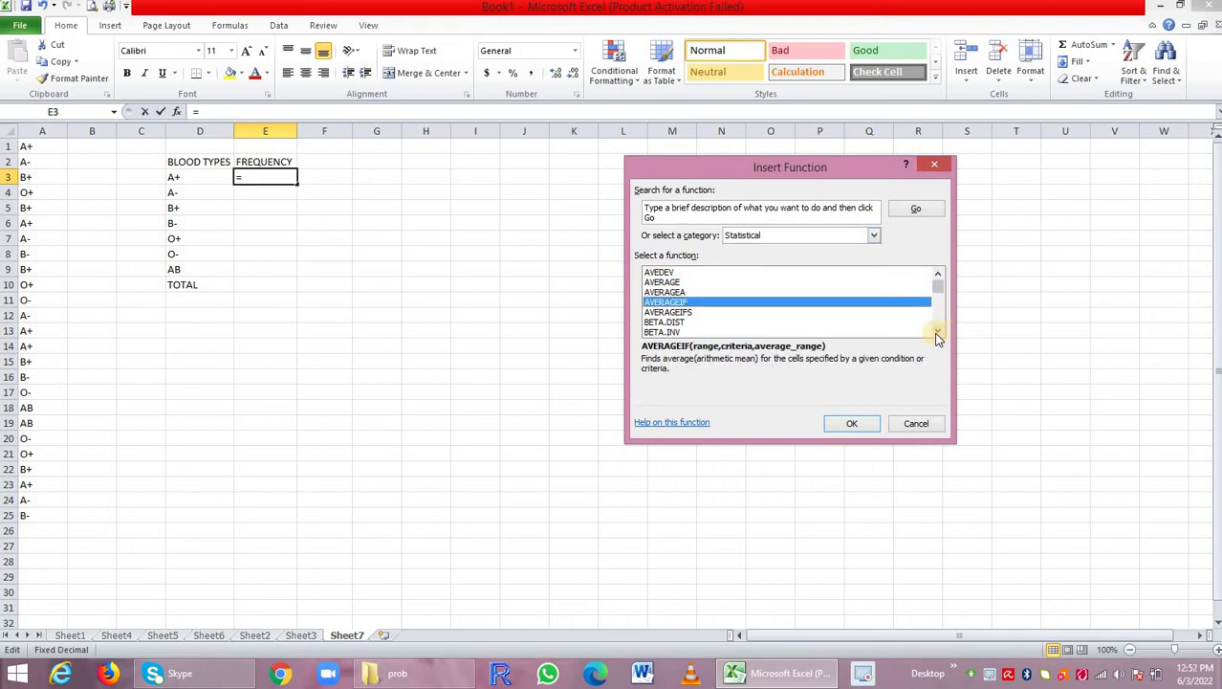
key(Down)
key(Down)
key(Down)
key(Down)
key(Down)
key(Down)
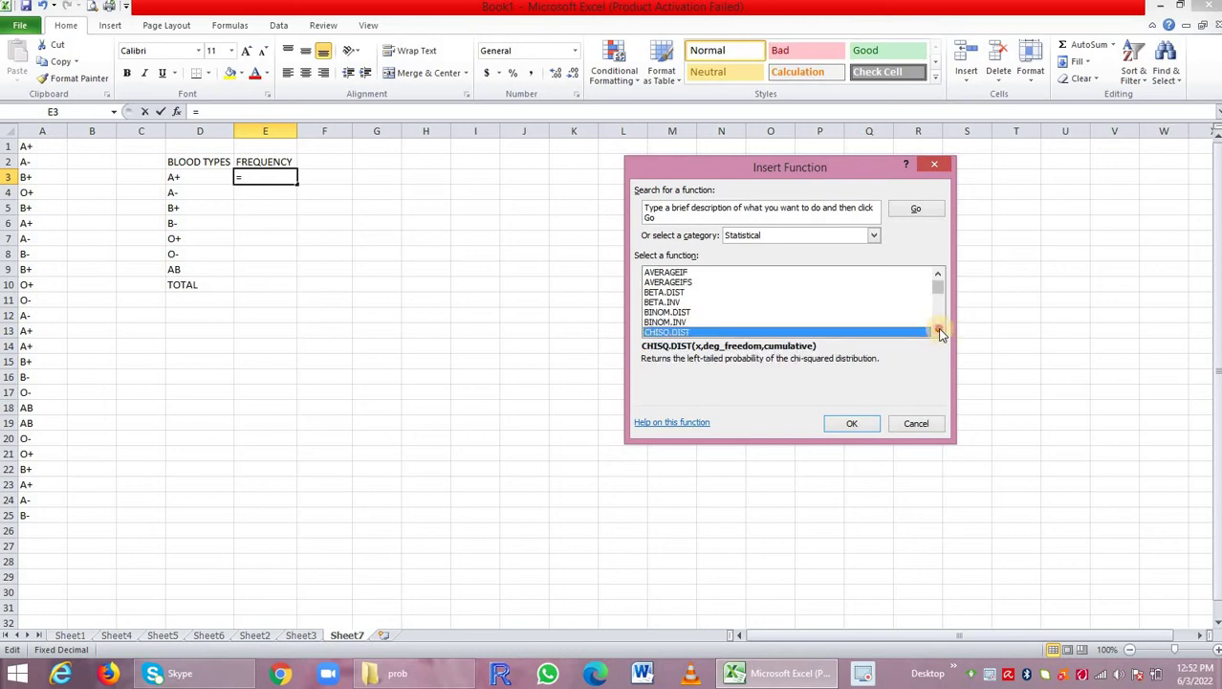
click(938, 331)
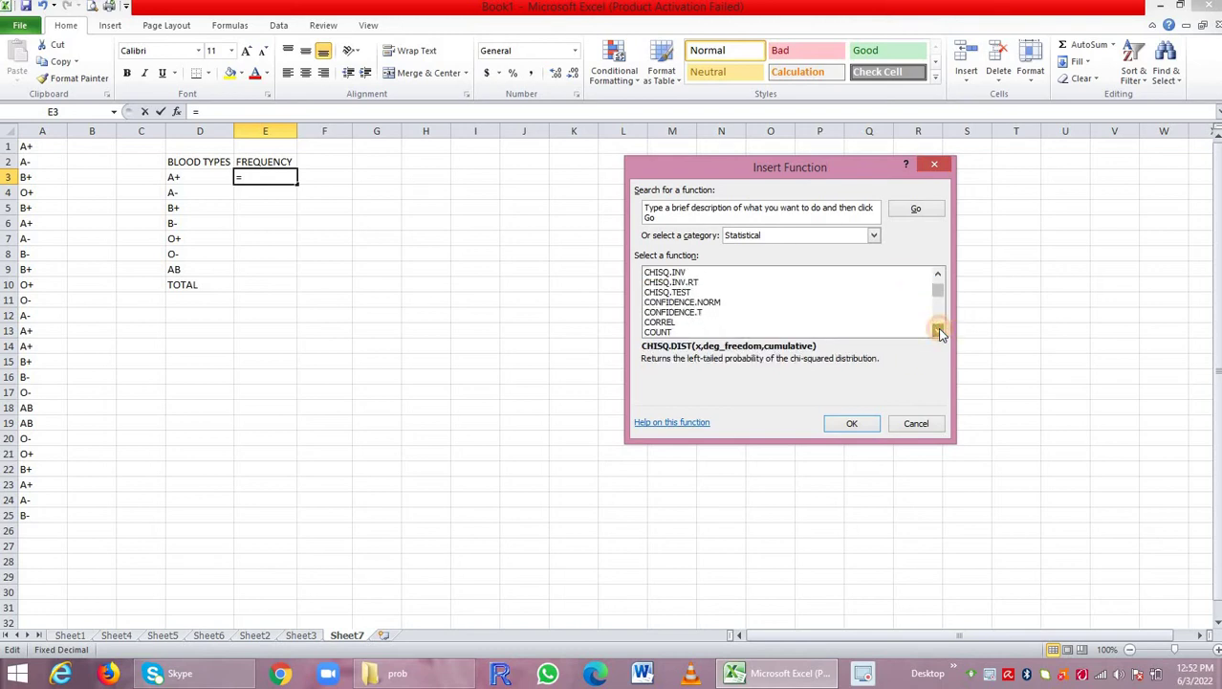
click(938, 331)
click(938, 331)
click(938, 331)
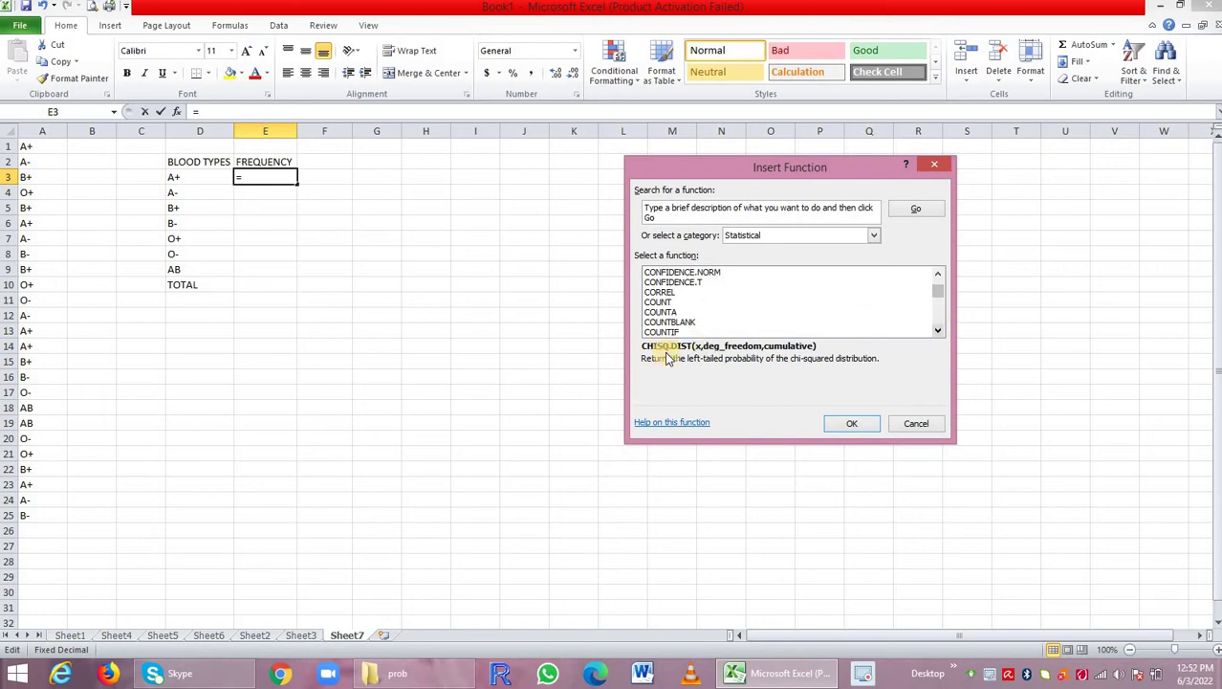
click(938, 331)
click(939, 331)
click(938, 331)
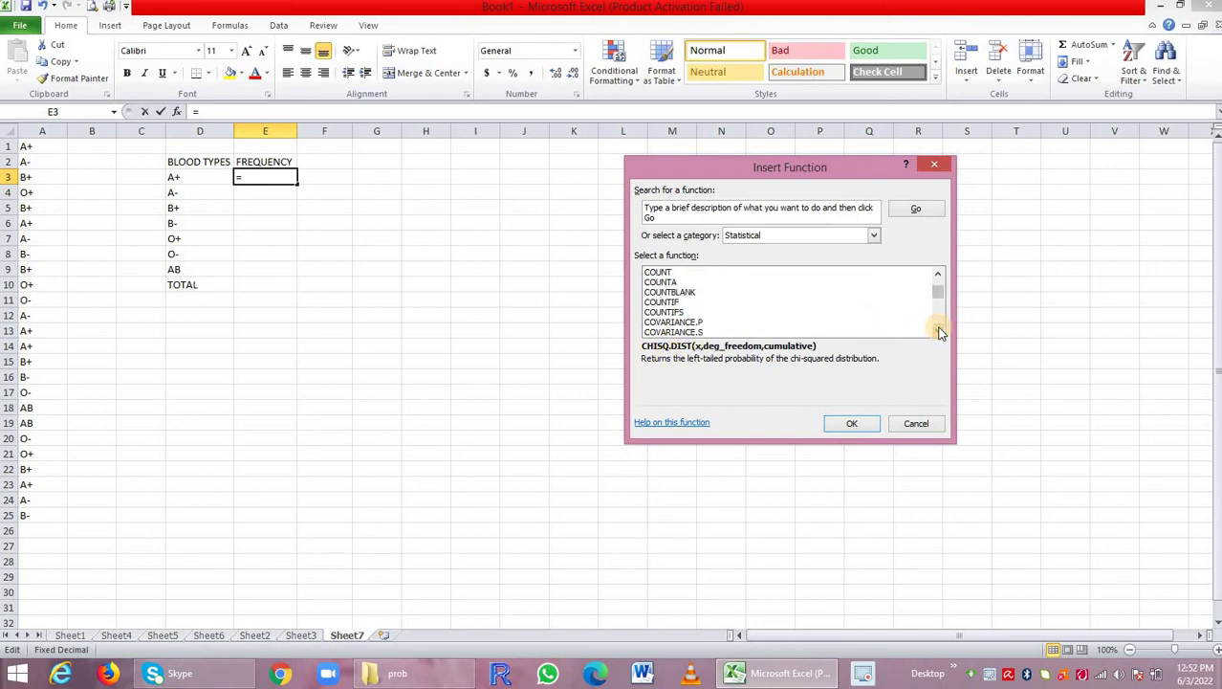
click(674, 303)
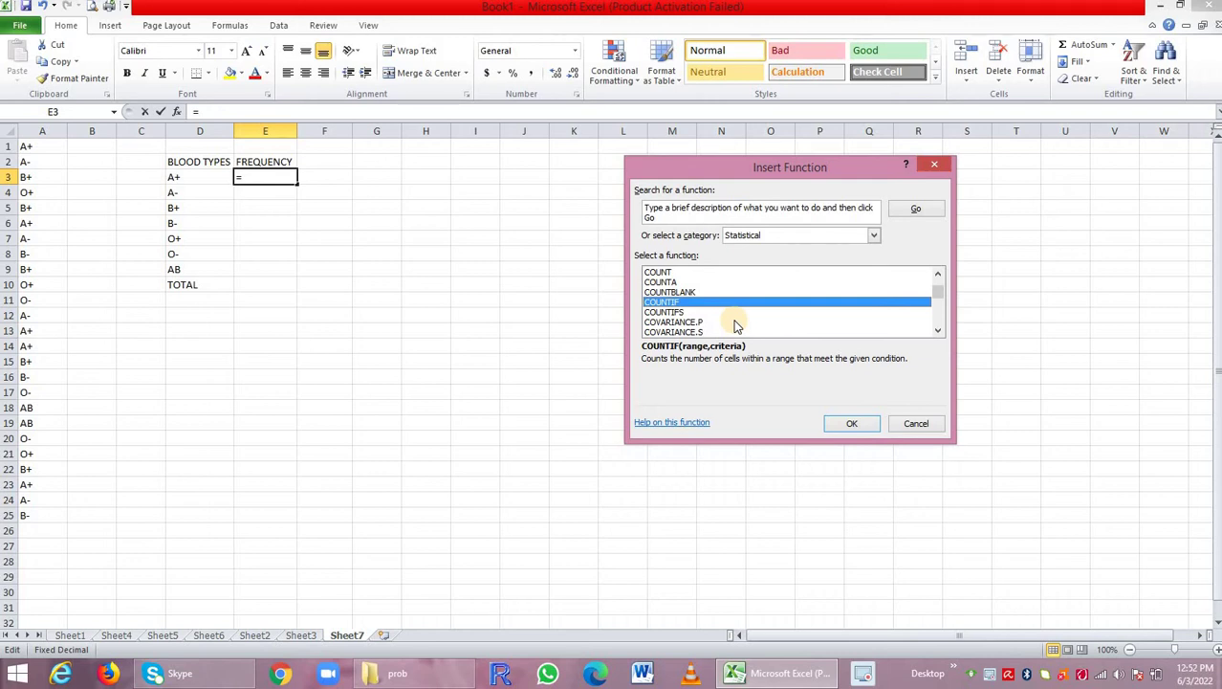
click(851, 424)
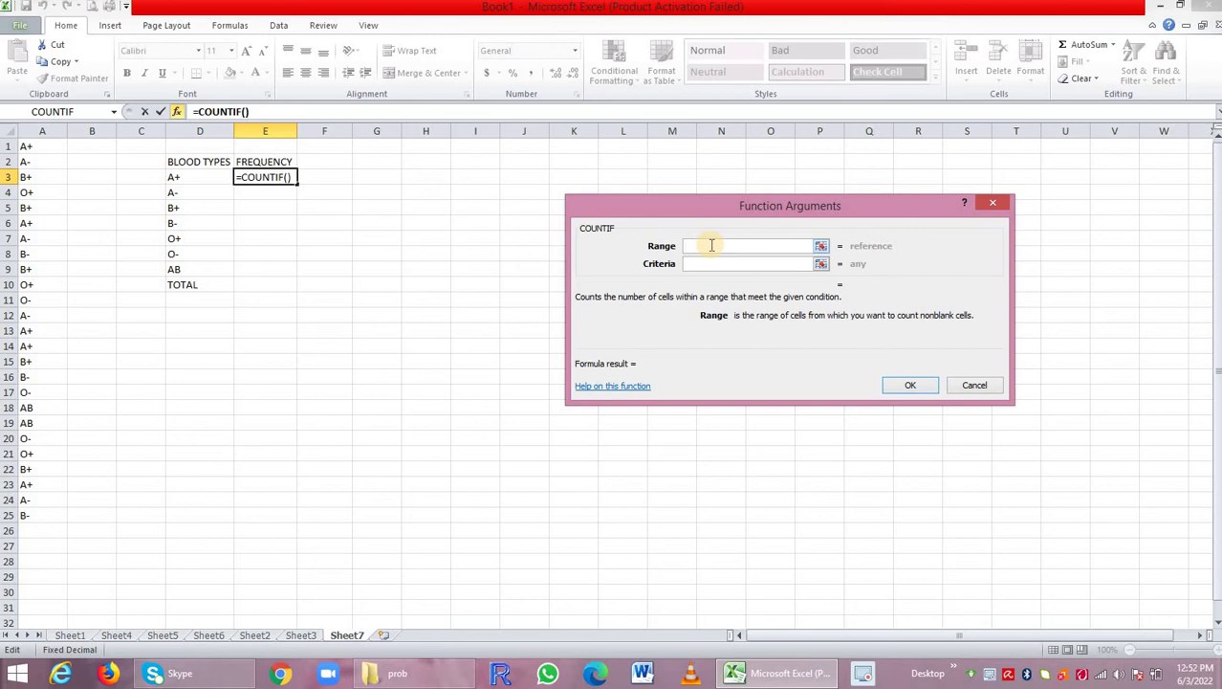
text(A1)
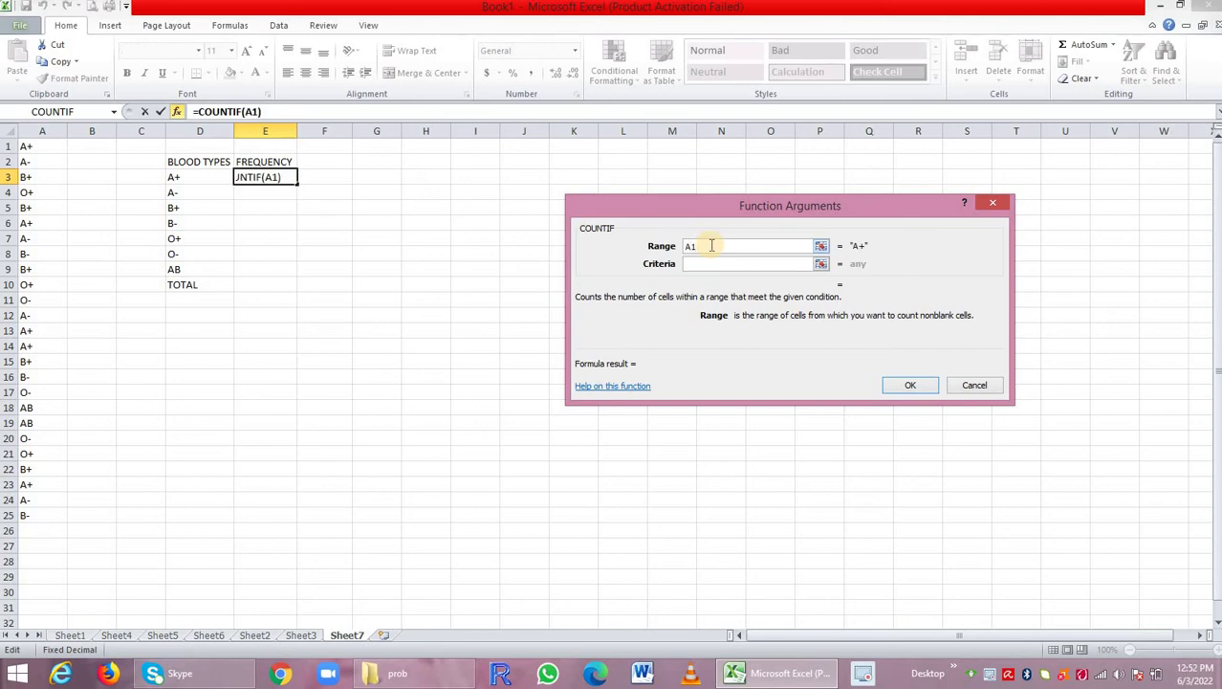
text(:A25)
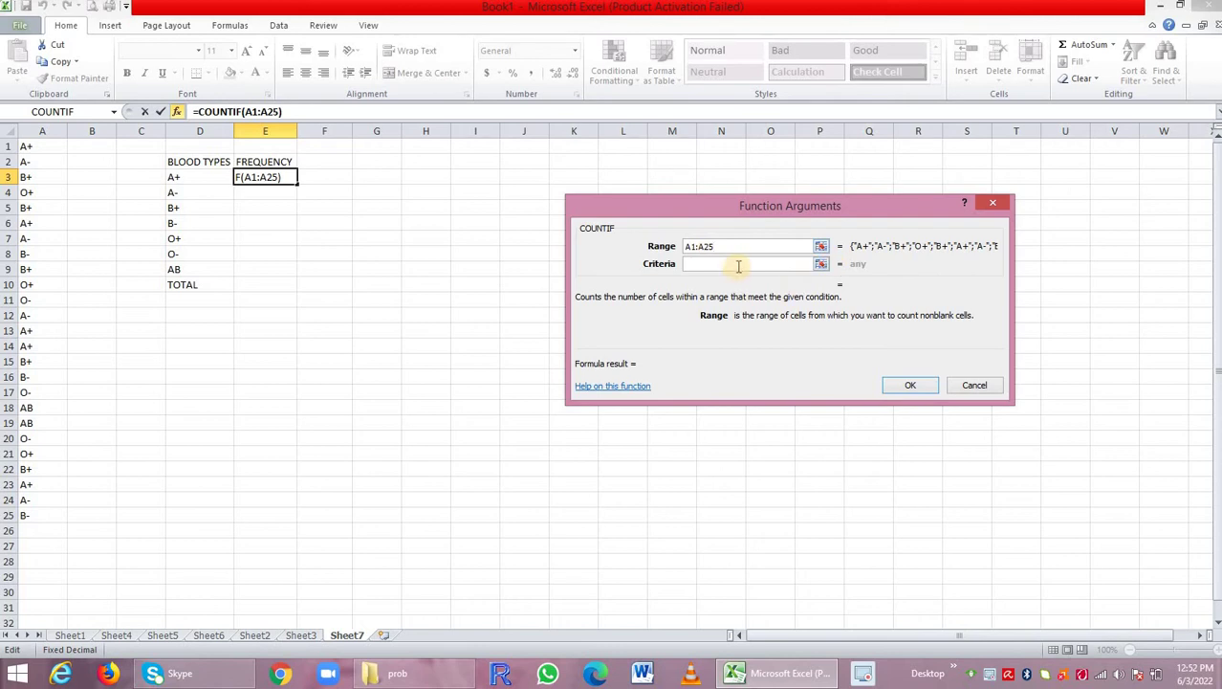
key(BackSpace)
key(BackSpace)
key(BackSpace)
key(BackSpace)
key(BackSpace)
key(BackSpace)
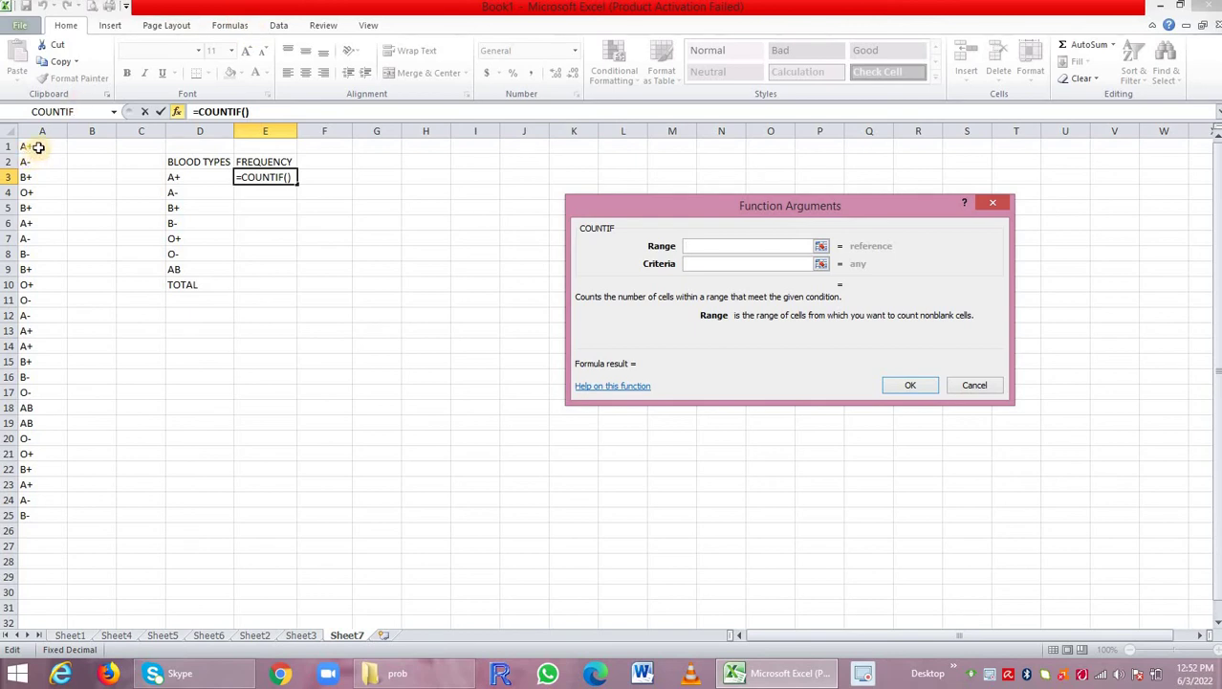
- Set the range of the COUNTIF function in E3 to the blood type data in cells A1:A25
click(38, 147)
key(shift+Down)
key(shift+Down)
key(shift+Down)
key(shift+Down)
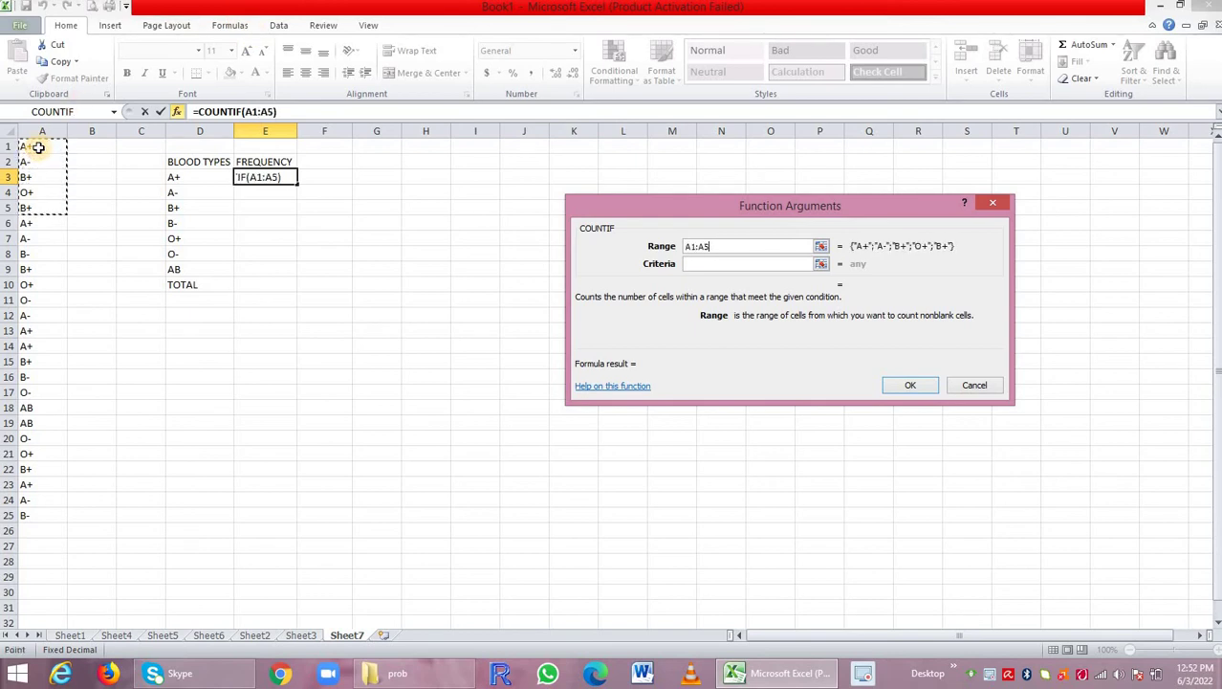
key(shift+Down)
key(shift+Down)
key(shift+Down)
key(shift+Down)
key(shift+Down)
key(shift+Down)
key(shift+Down)
key(shift+Down)
key(shift+Down)
key(shift+Down)
key(shift+Down)
key(shift+Down)
key(shift+Down)
key(shift+Down)
key(shift+Down)
key(shift+Down)
key(shift+Down)
key(shift+Down)
key(shift+Down)
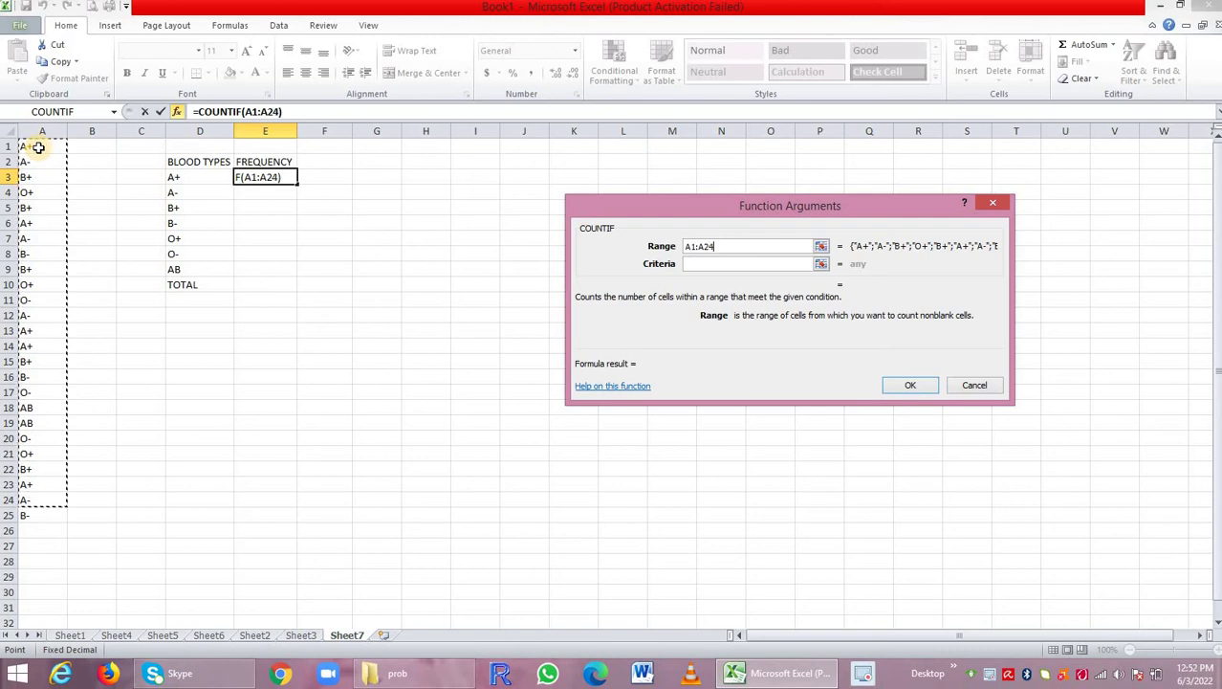
key(shift+Down)
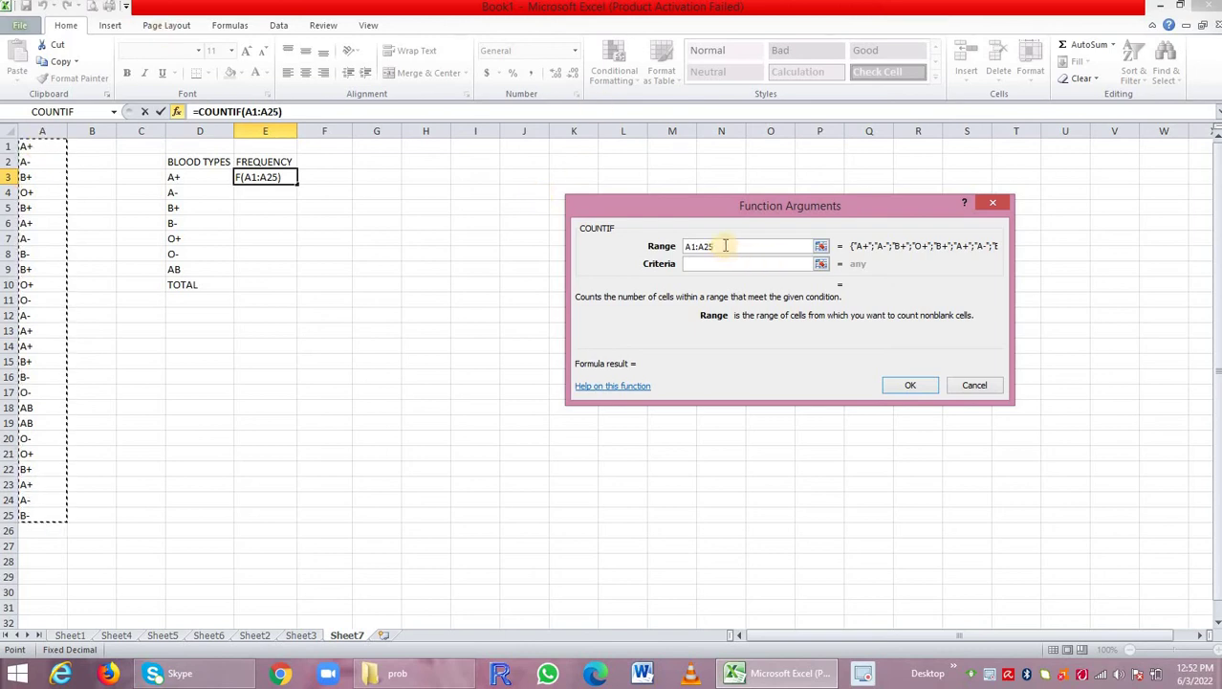
- Use cell D3 as the COUNTIF criteria and complete the A+ frequency formula in E3
click(708, 263)
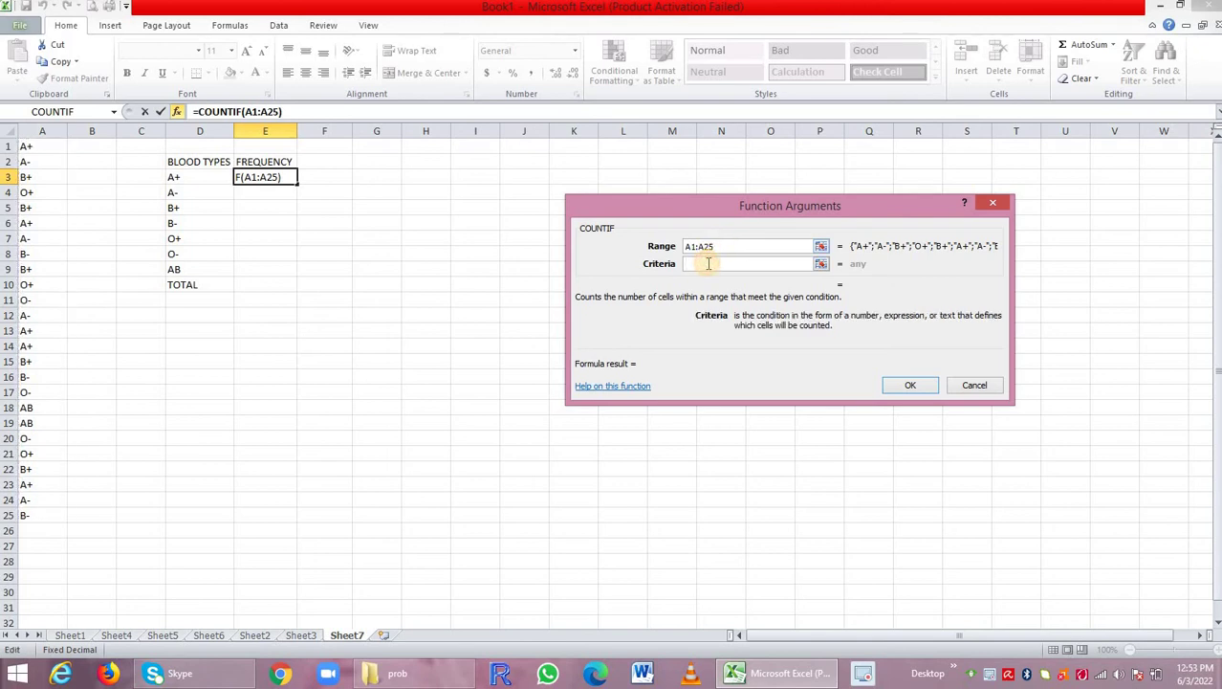
click(217, 177)
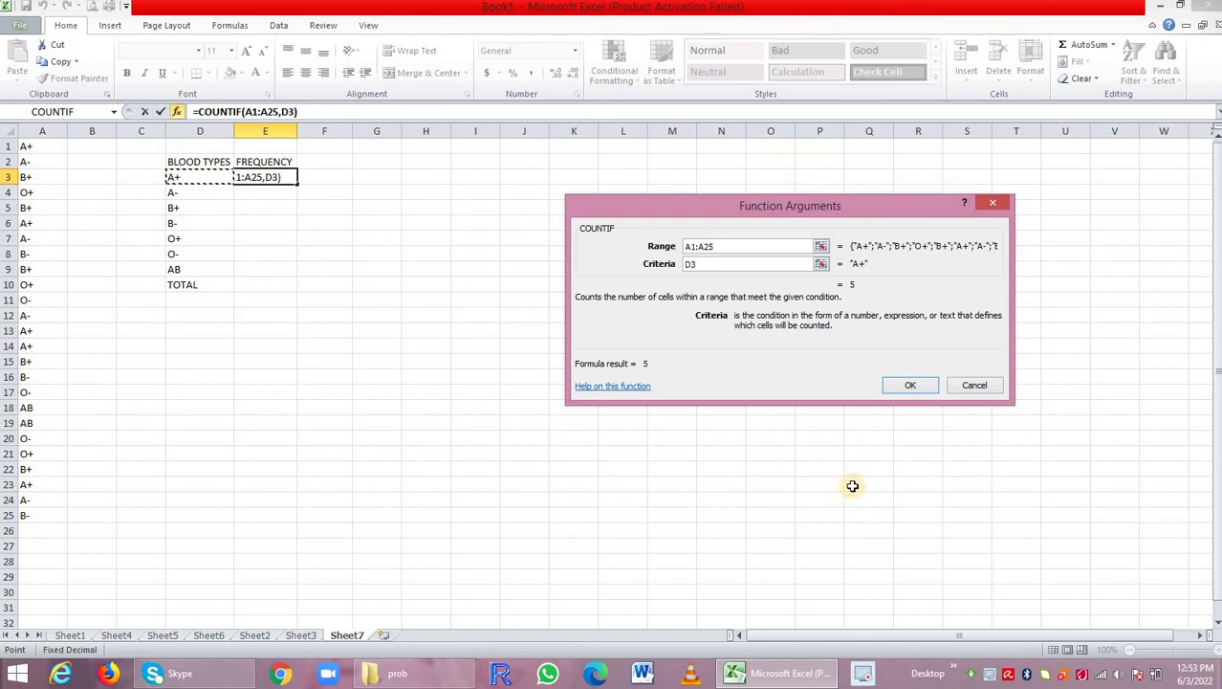
click(899, 387)
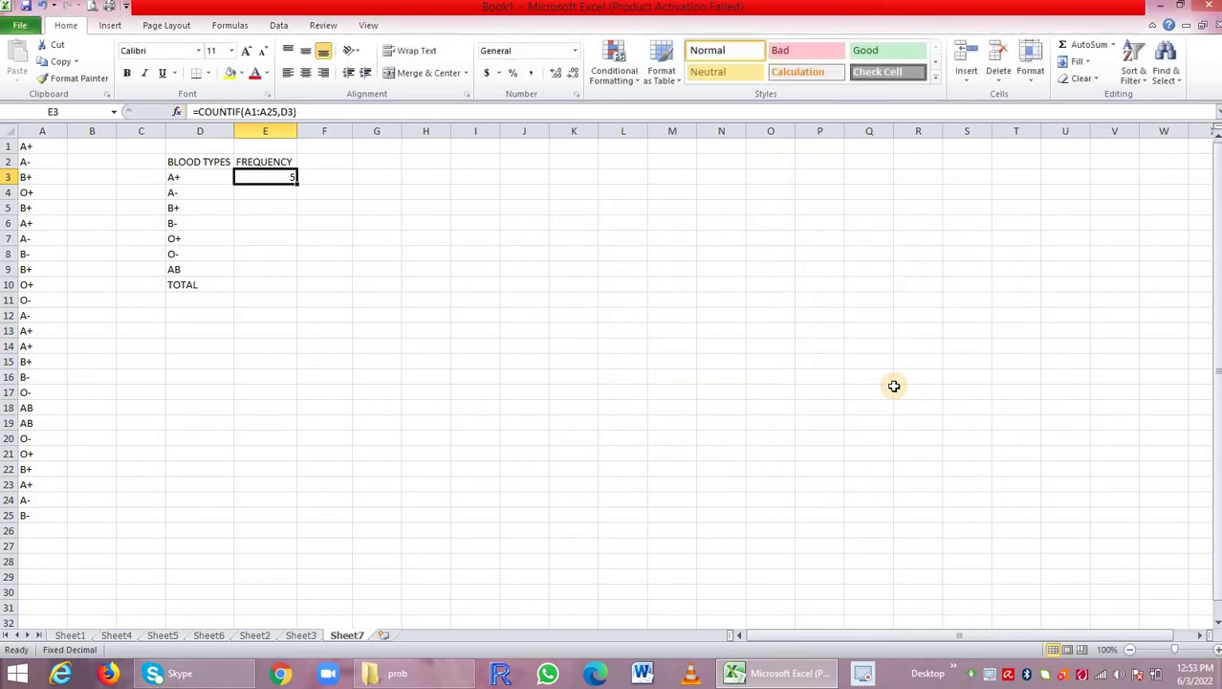
- Insert the statistical function COUNTIF into cell E4 for blood type A-
click(248, 193)
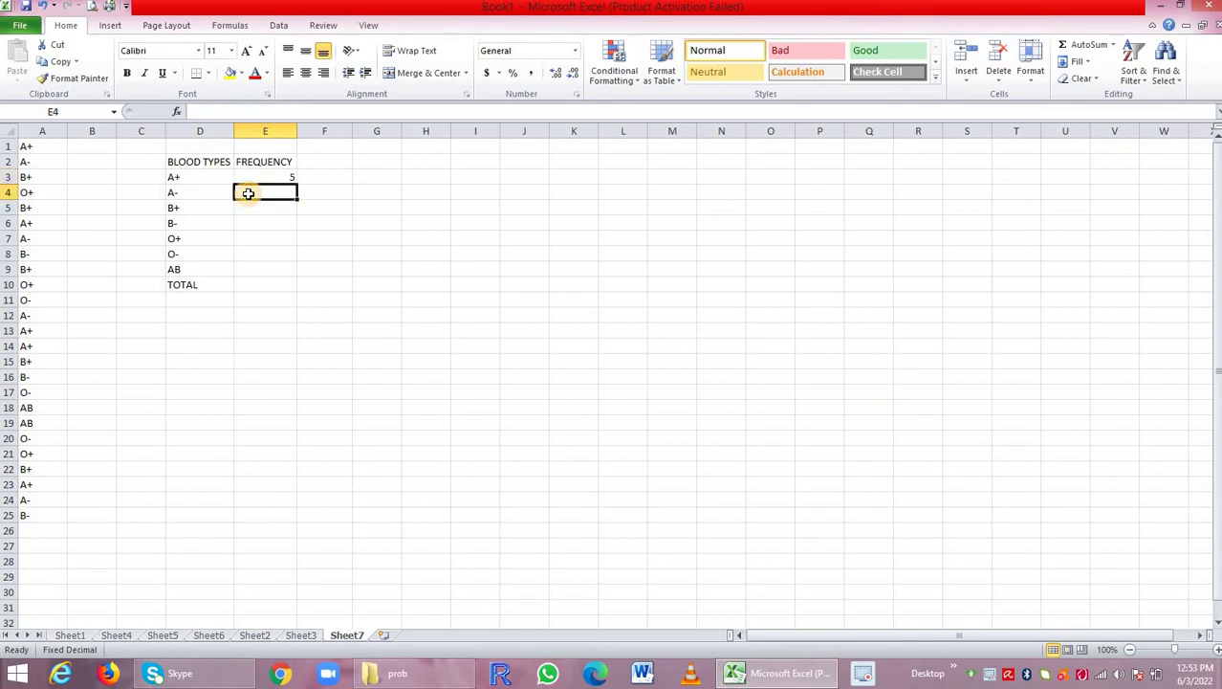
click(179, 113)
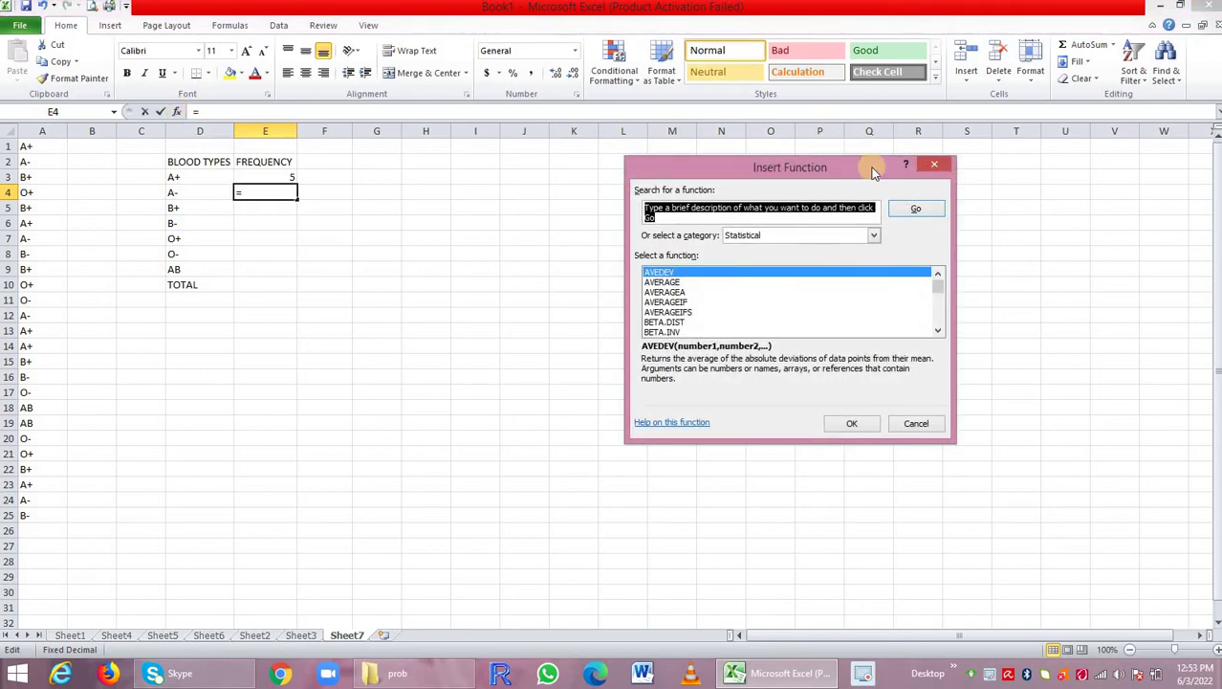
click(751, 324)
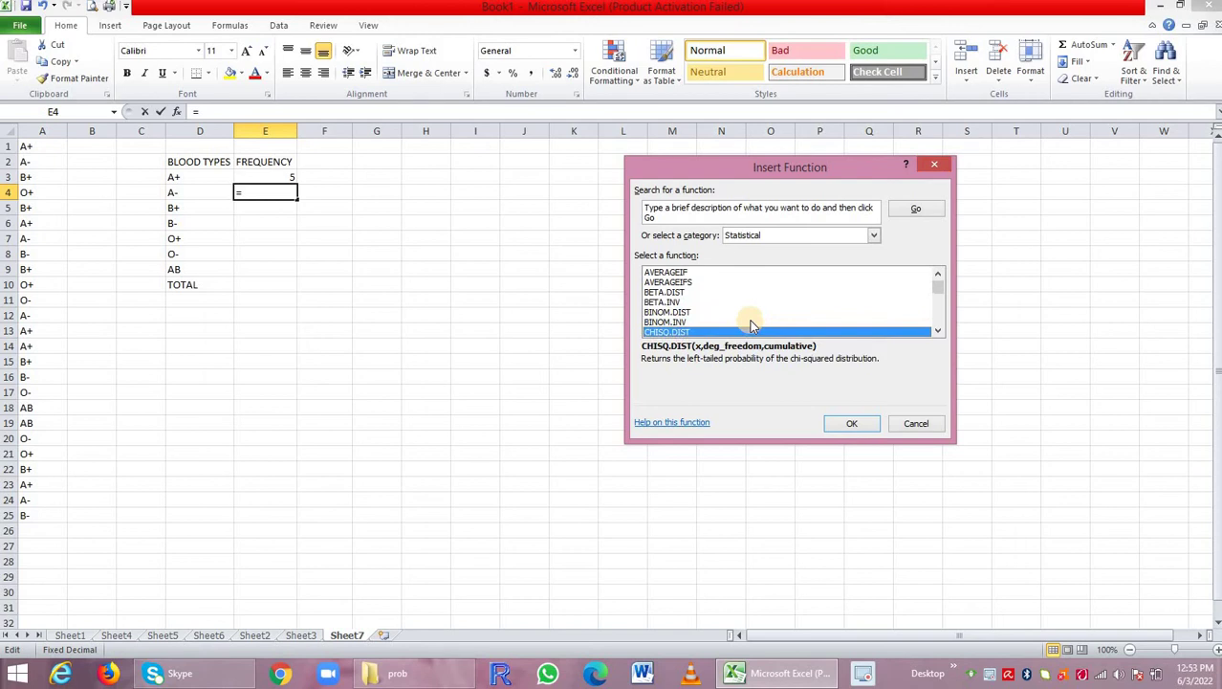
key(Down)
key(Down)
key(Down)
key(Down)
key(Down)
key(Down)
key(Down)
key(Down)
key(Down)
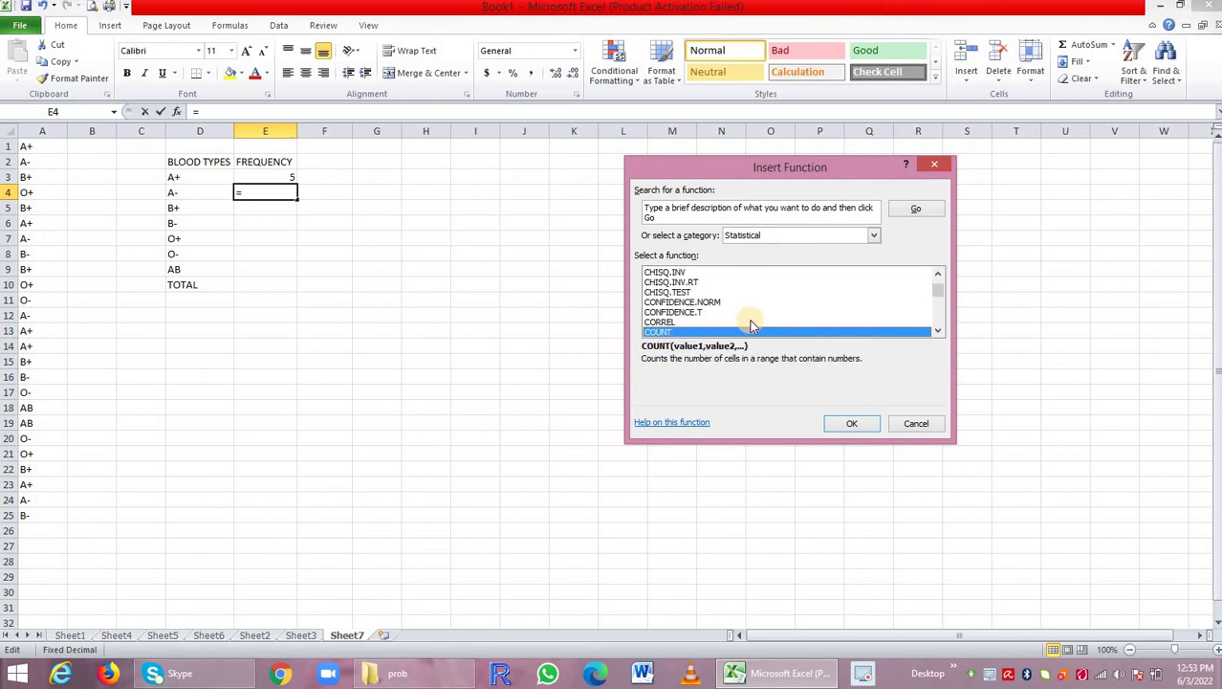
key(Down)
key(Down)
key(Return)
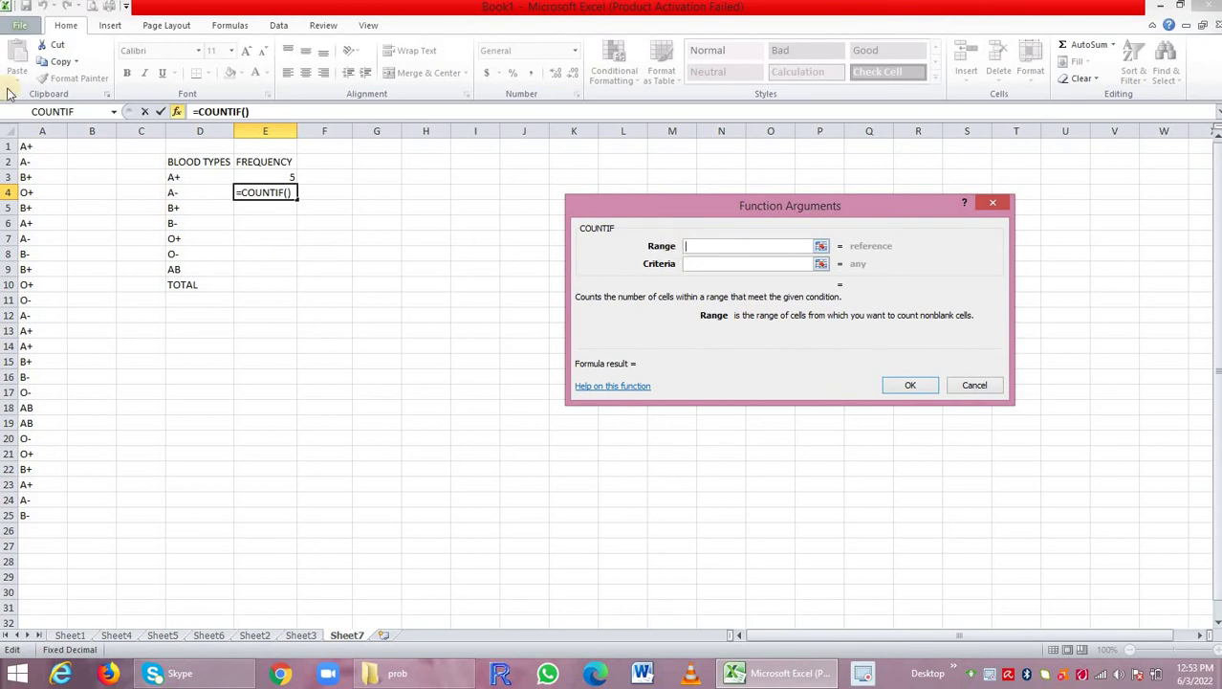
- Select the data in cells A1:A25 as the range of the COUNTIF function in E4
click(28, 145)
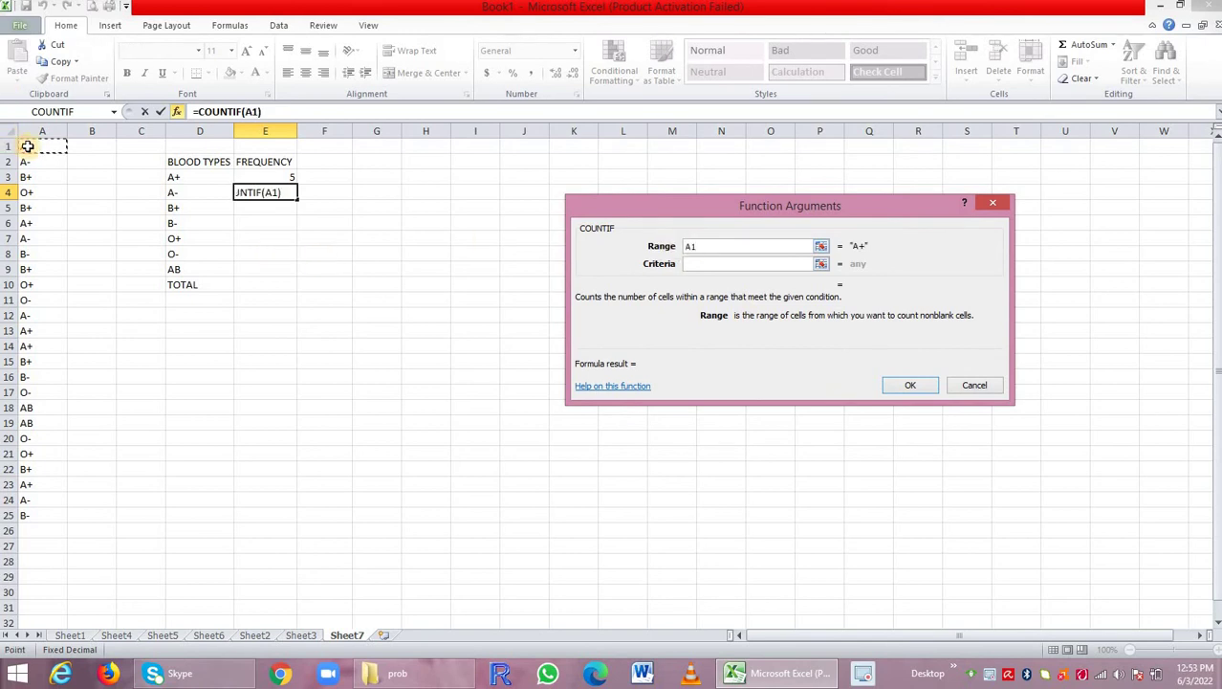
key(shift+Down)
key(shift+Down)
key(shift+Down)
key(shift+Down)
key(shift+Down)
key(shift+Down)
key(shift+Down)
key(shift+Down)
key(shift+Down)
key(shift+Down)
key(shift+Down)
key(shift+Down)
key(shift+Down)
key(shift+Down)
key(shift+Down)
key(shift+Down)
key(shift+Down)
key(shift+Down)
key(shift+Down)
key(shift+Down)
key(shift+Down)
key(shift+Down)
key(shift+Down)
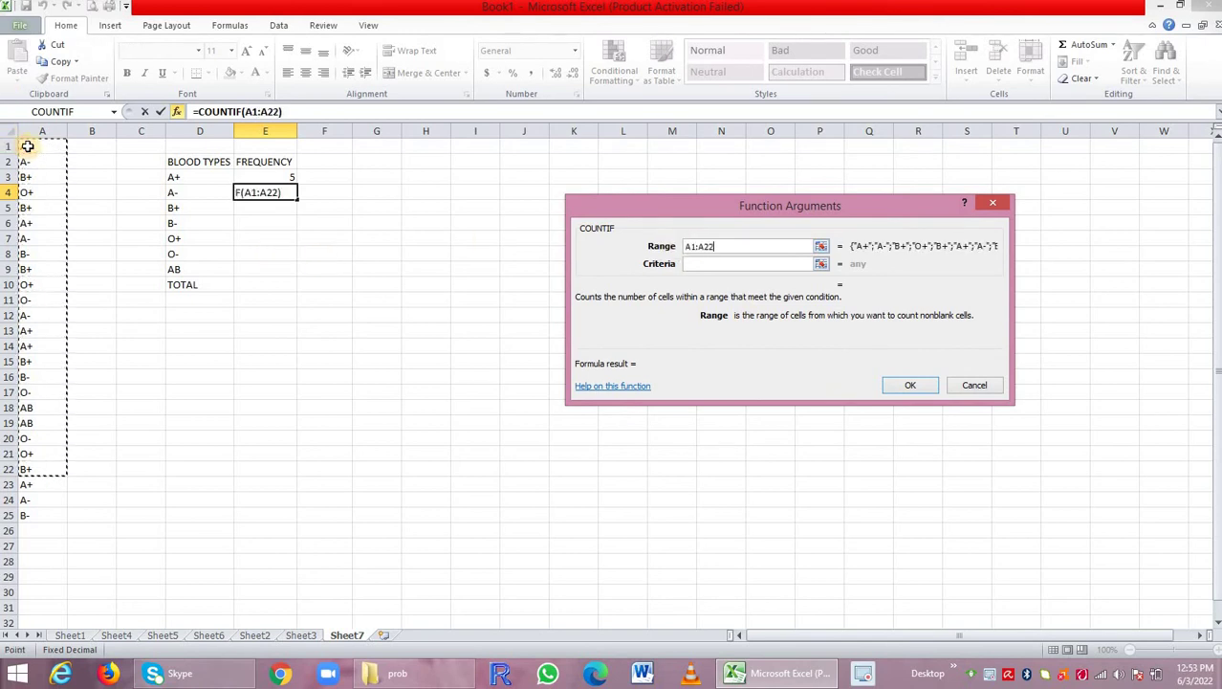
- Set the COUNTIF criteria to cell D4 and complete the A- frequency formula in E4
click(704, 264)
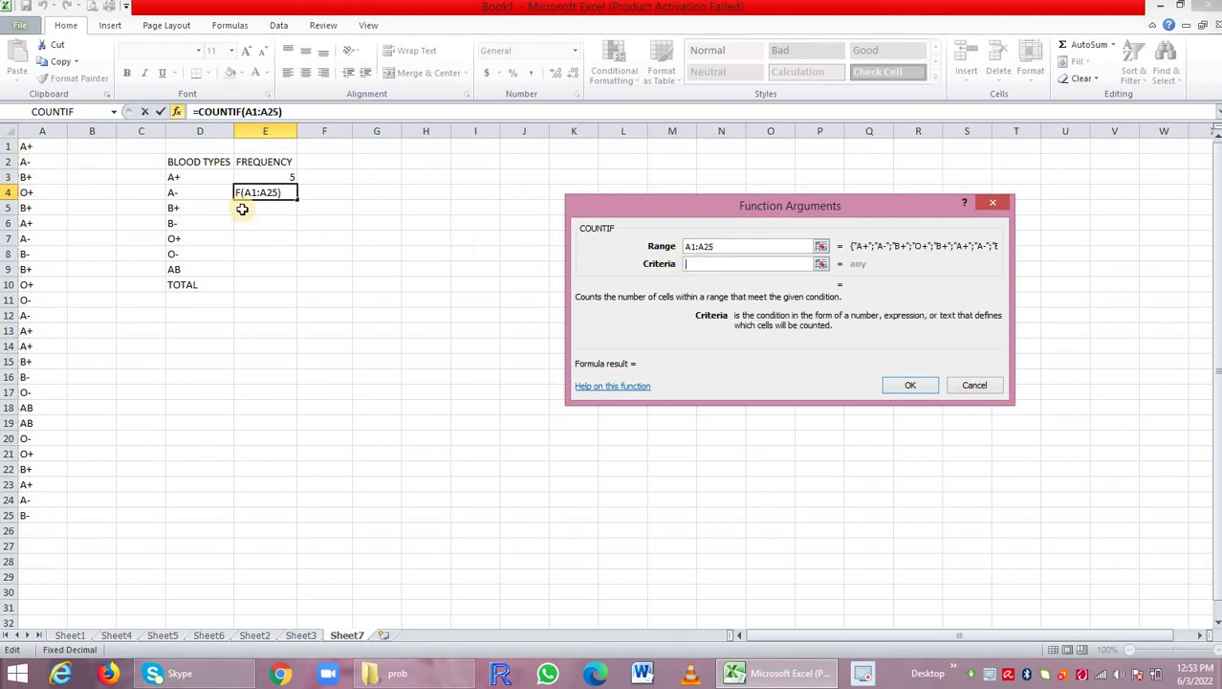
click(168, 208)
click(179, 193)
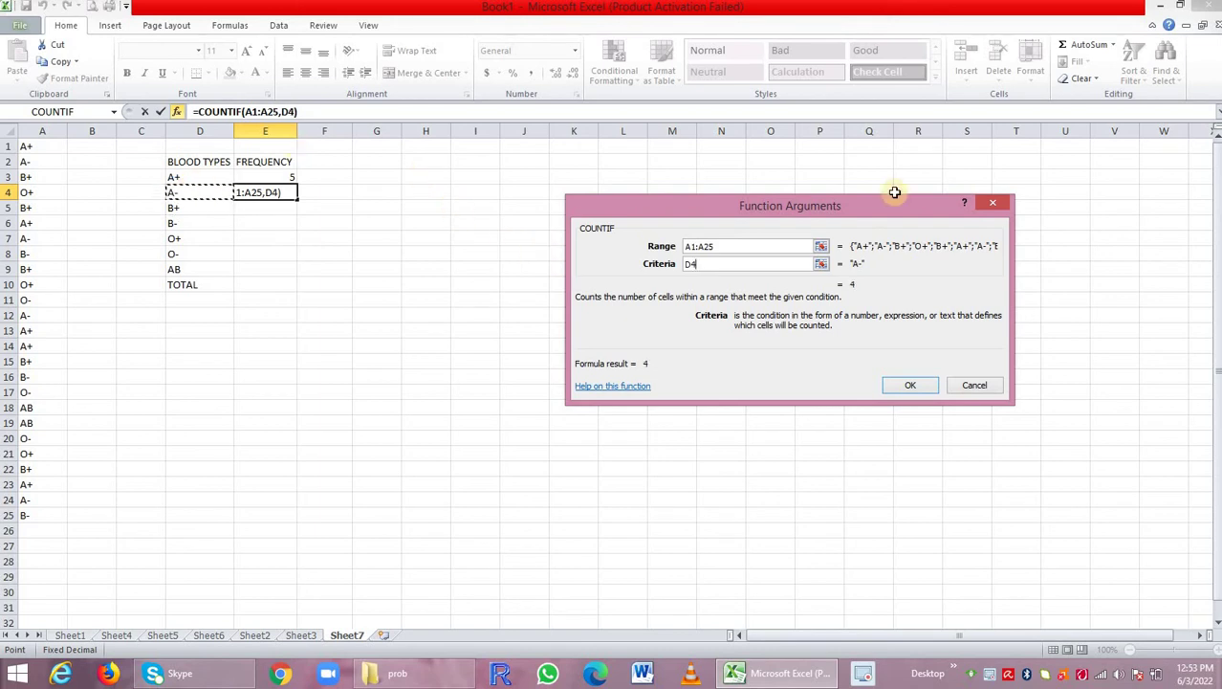
click(906, 383)
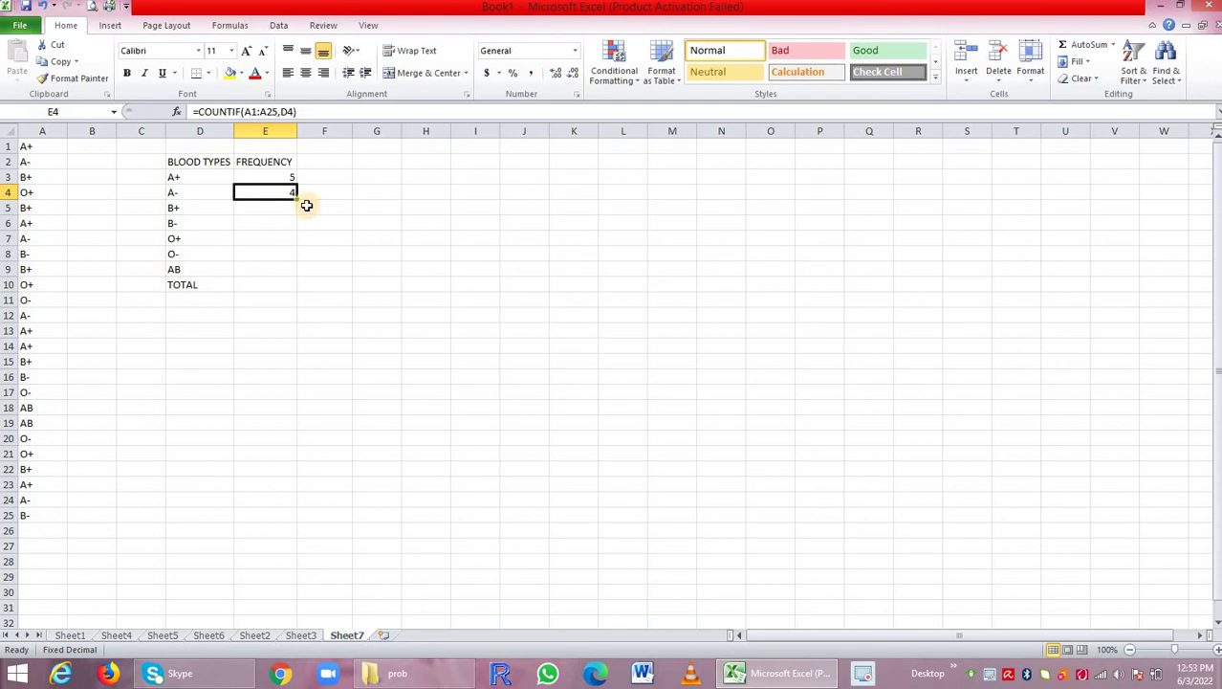
- Enter a COUNTIF formula in E5 that counts blood type B+ over A1:A25, using cell D5 as the criteria
click(291, 208)
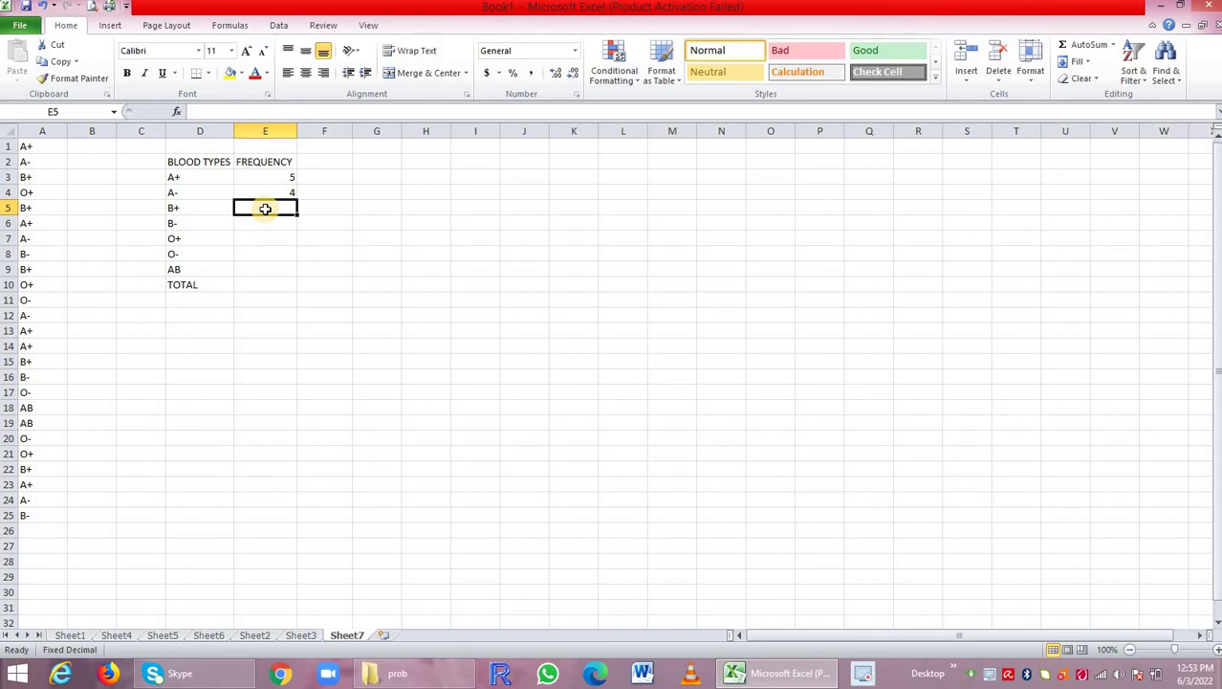
text(=)
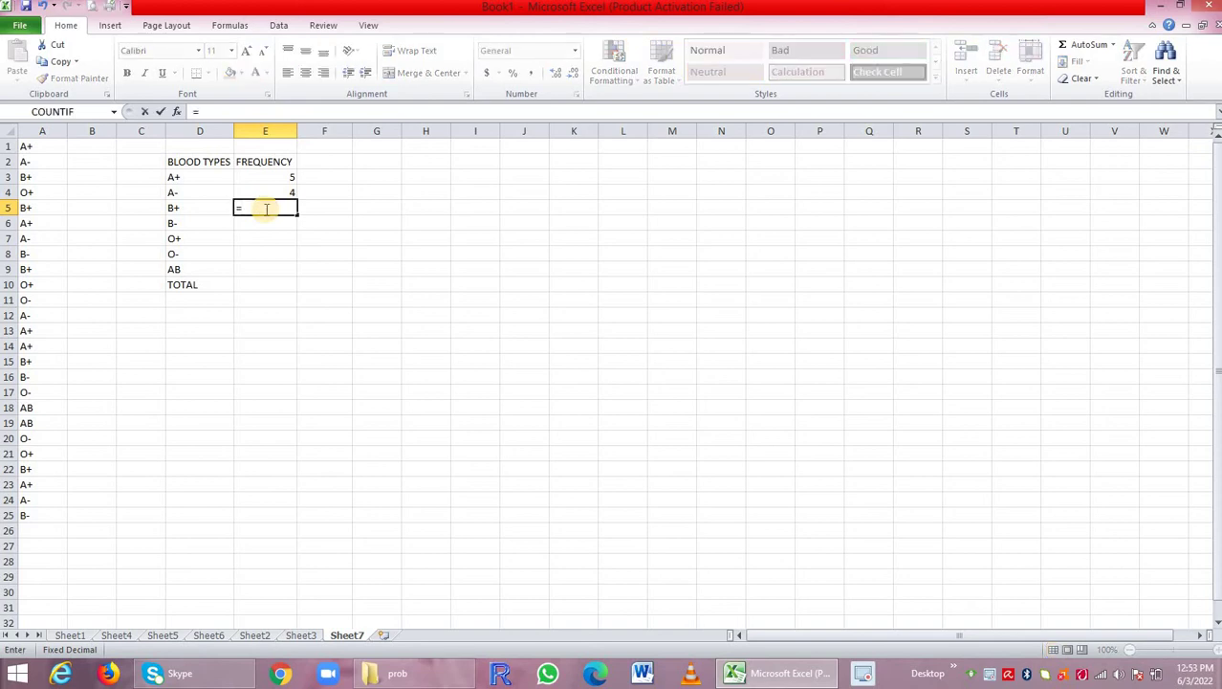
text(COUN)
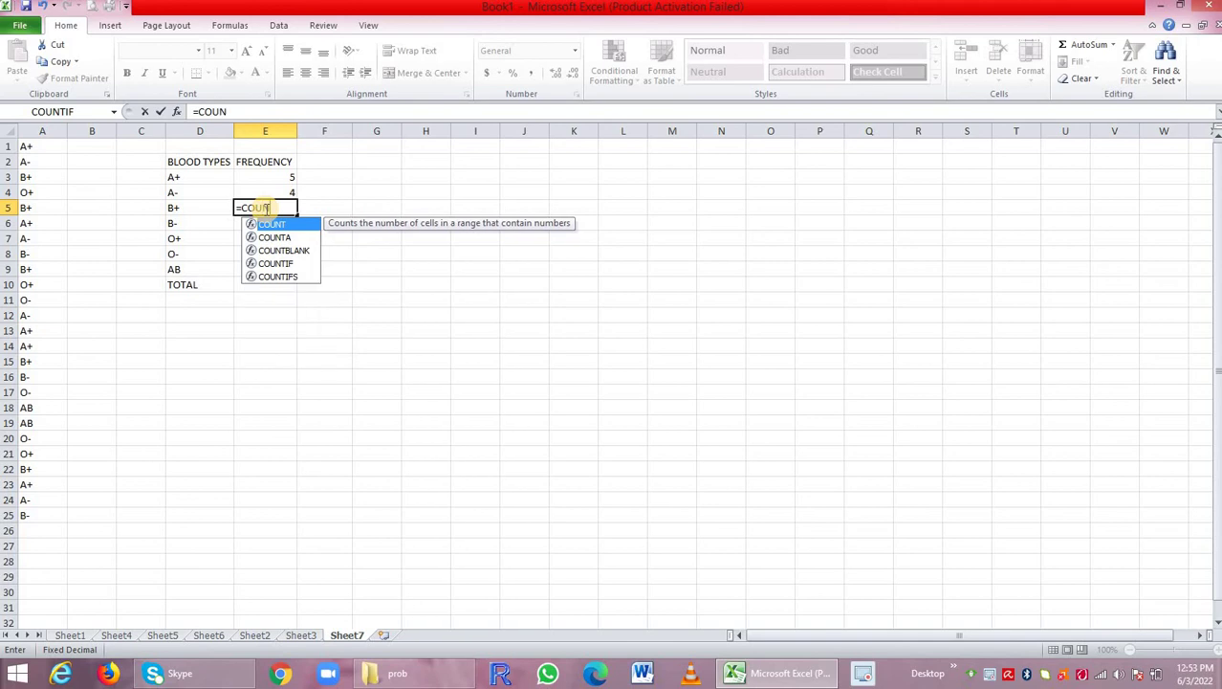
double_click(277, 263)
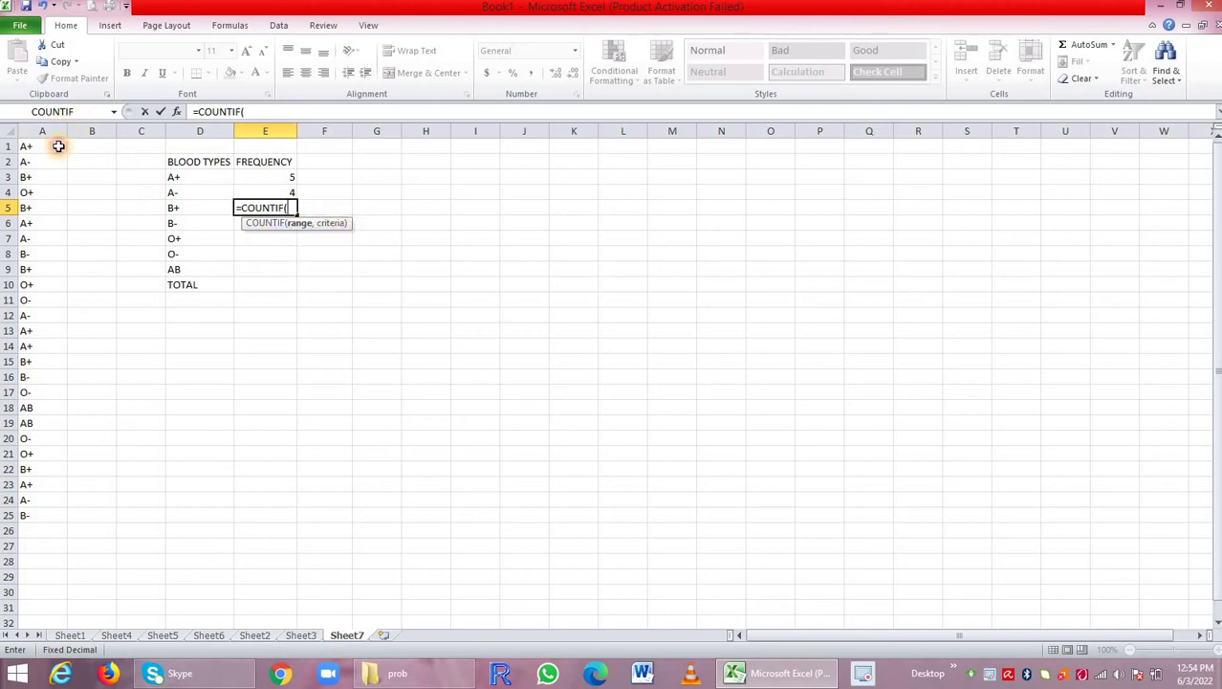
drag(58, 145, 58, 515)
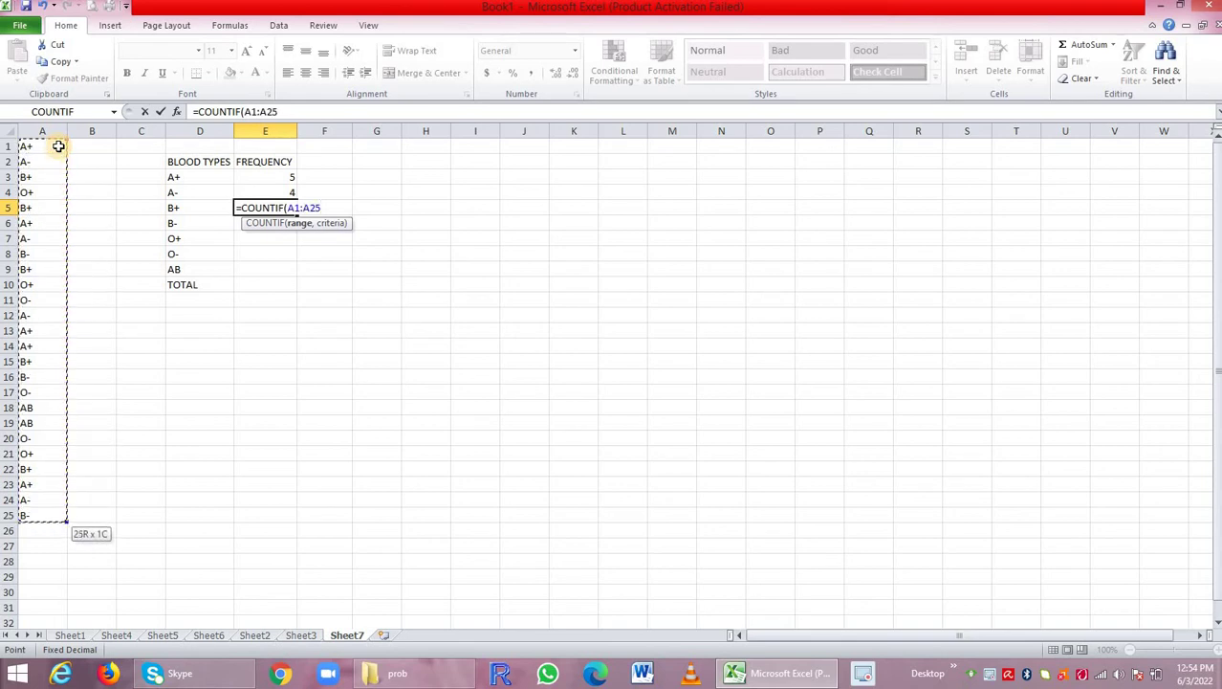
text(,)
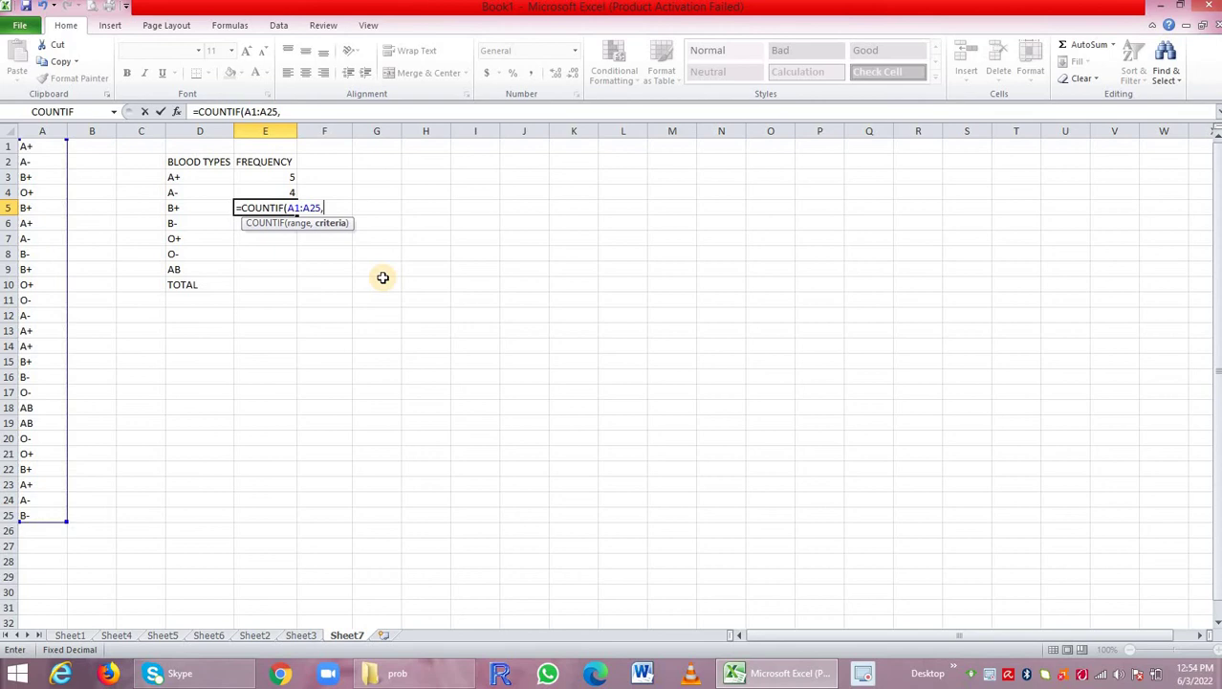
click(185, 207)
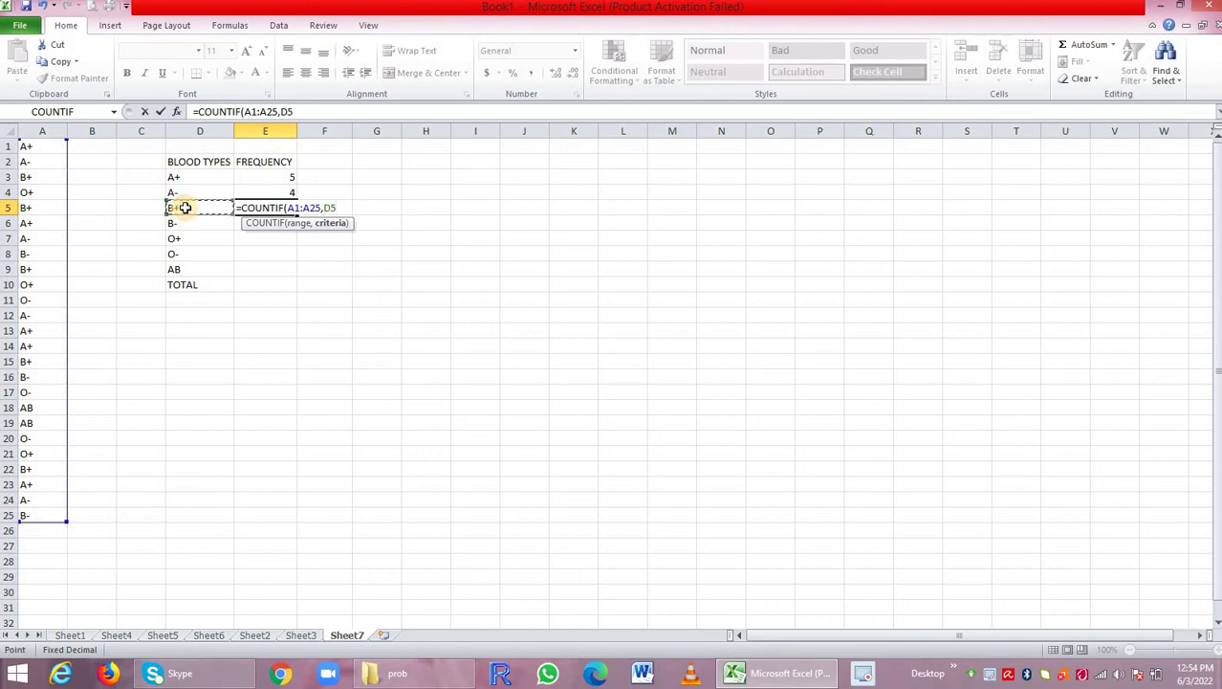
text())
key(Return)
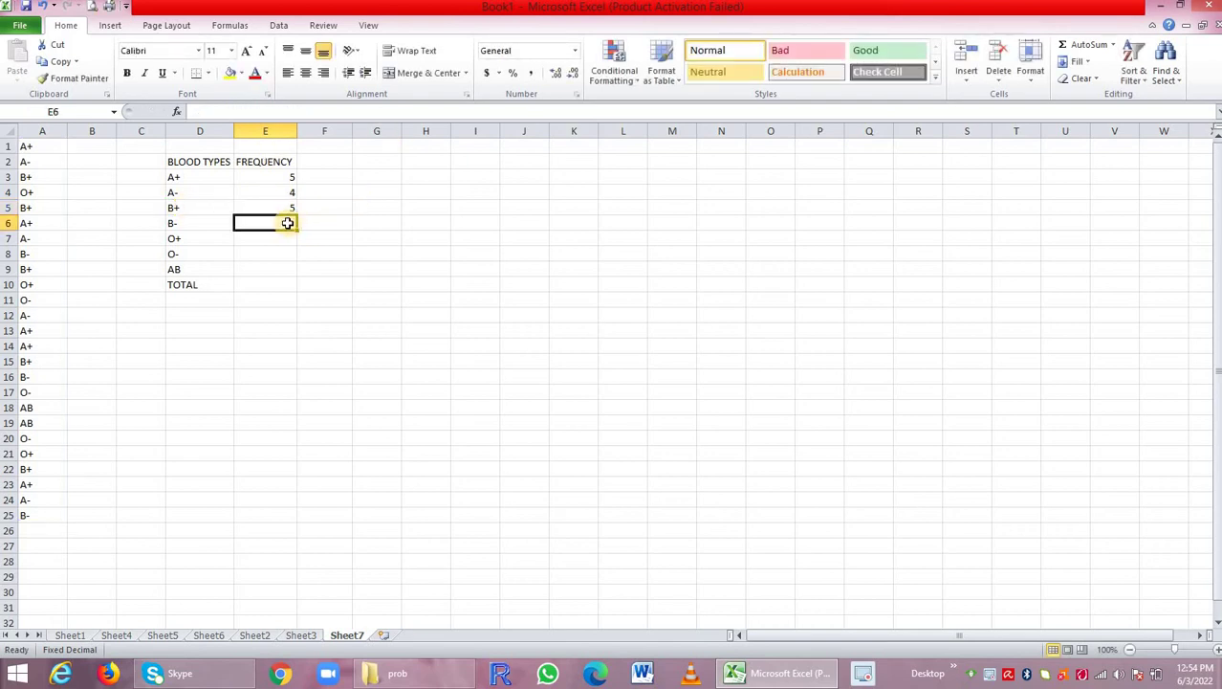
- Enter a COUNTIF formula in E6 that counts blood type B- over A1:A25, using cell D6 as the criteria
text(=COU)
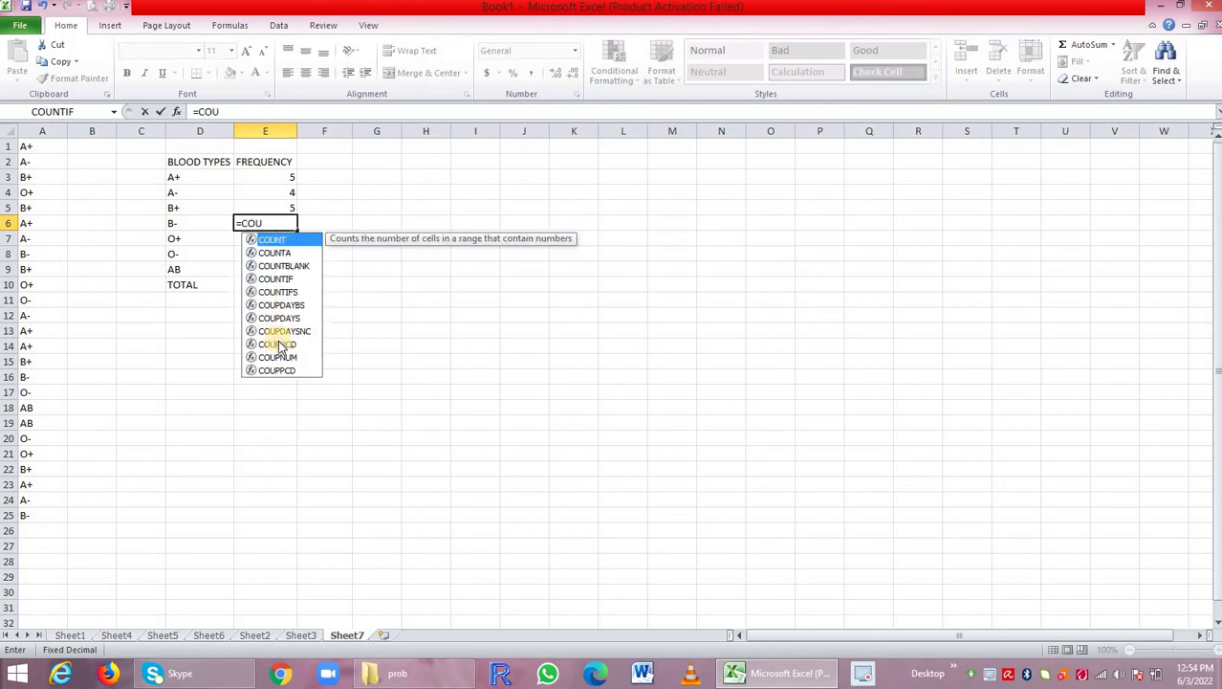
click(277, 278)
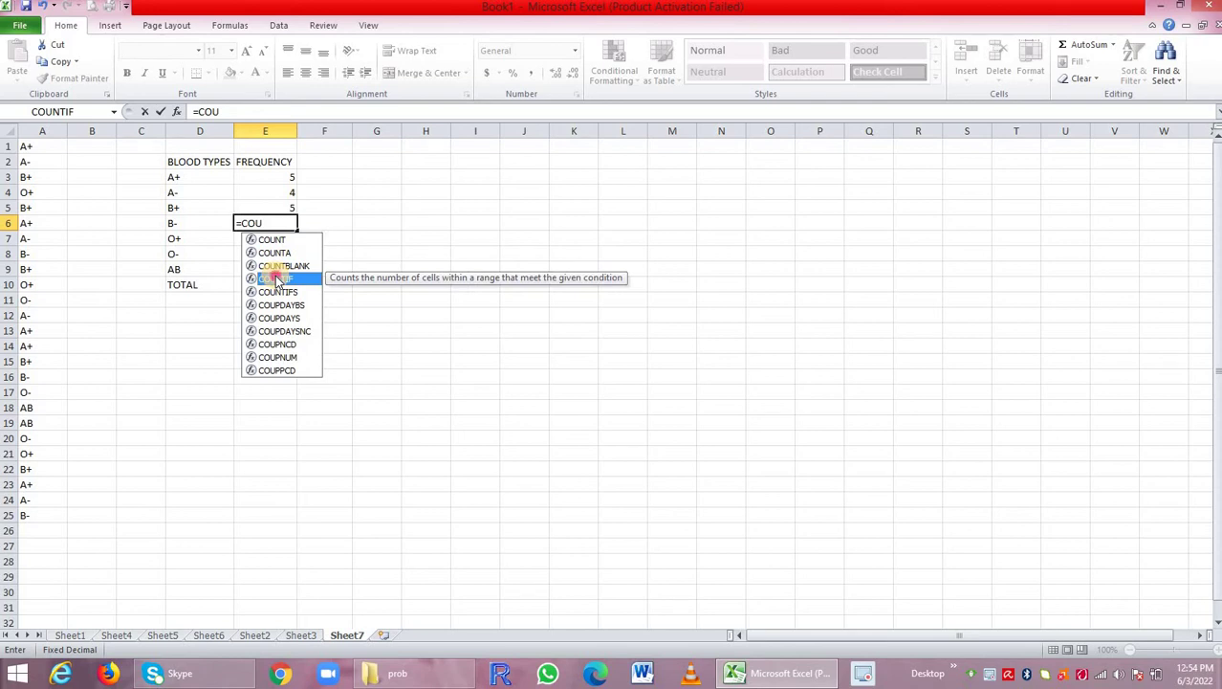
double_click(277, 278)
click(26, 145)
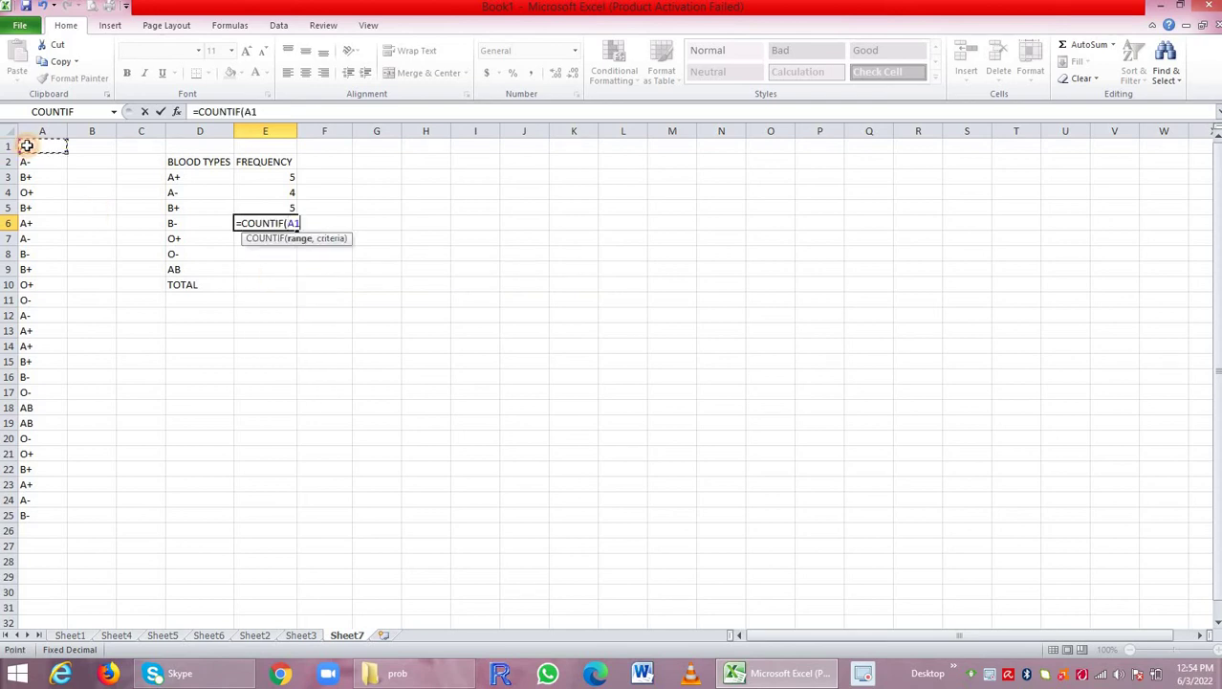
drag(27, 145, 48, 515)
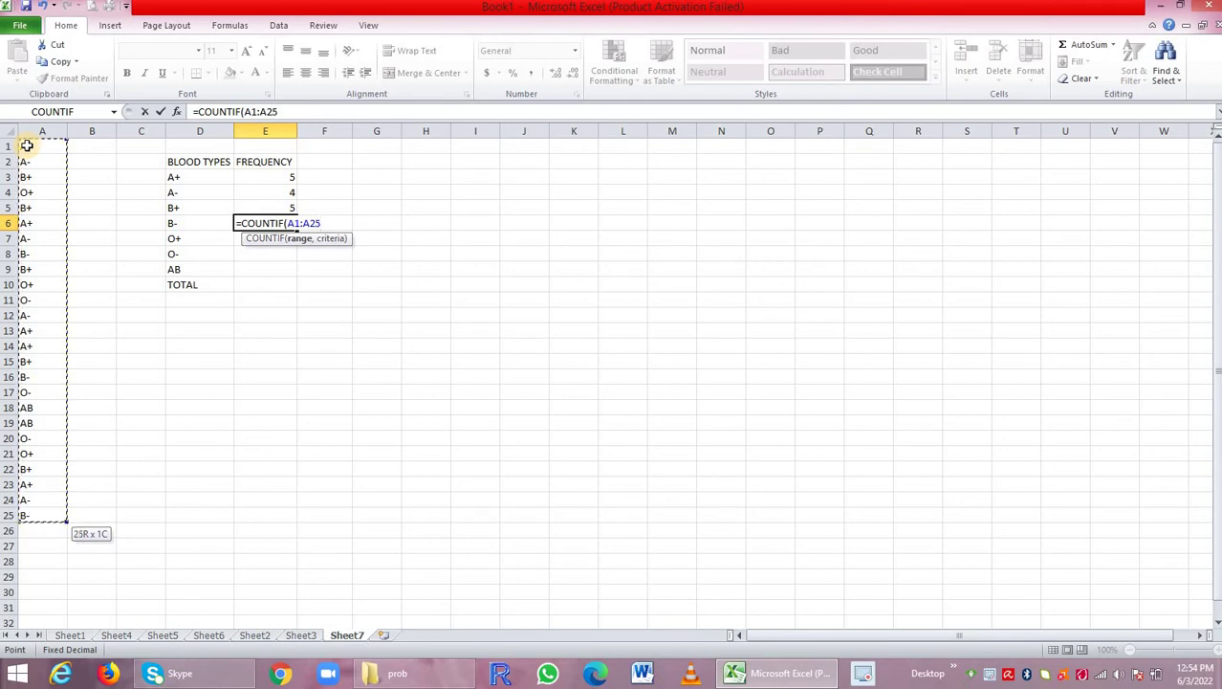
text(,)
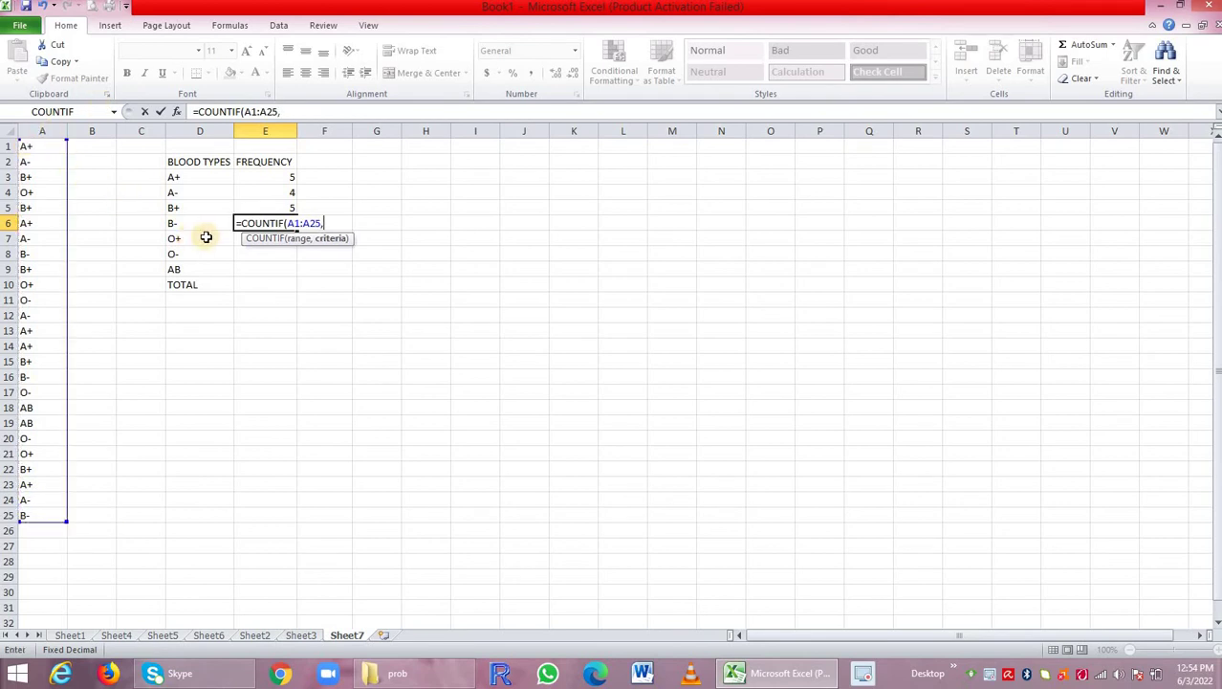
click(194, 225)
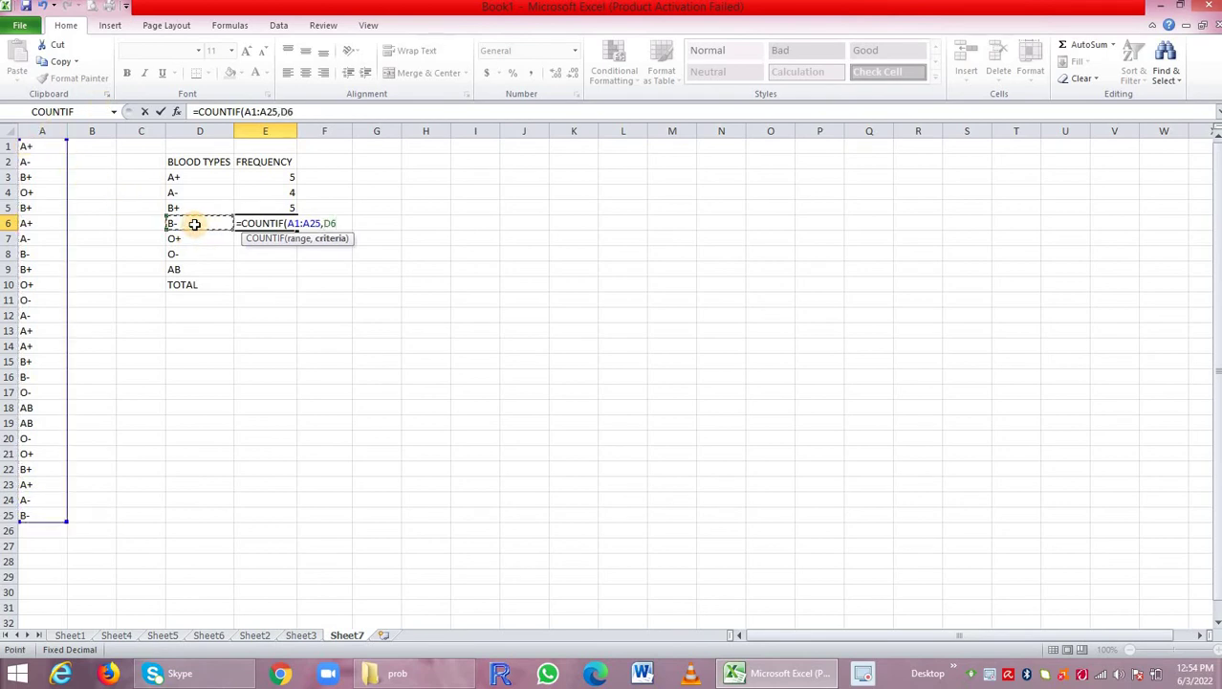
text())
key(Return)
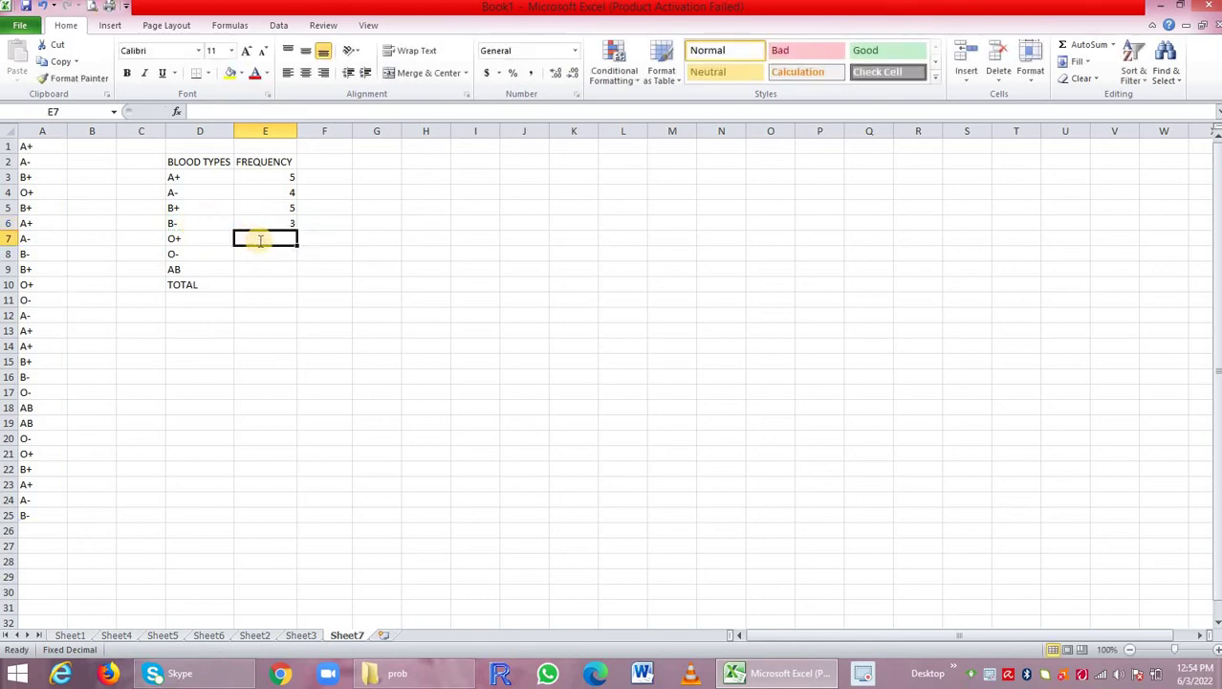
- Enter a COUNTIF formula in E7 that counts blood type O+ over A1:A25, using cell D7 as the criteria
text(=COUN)
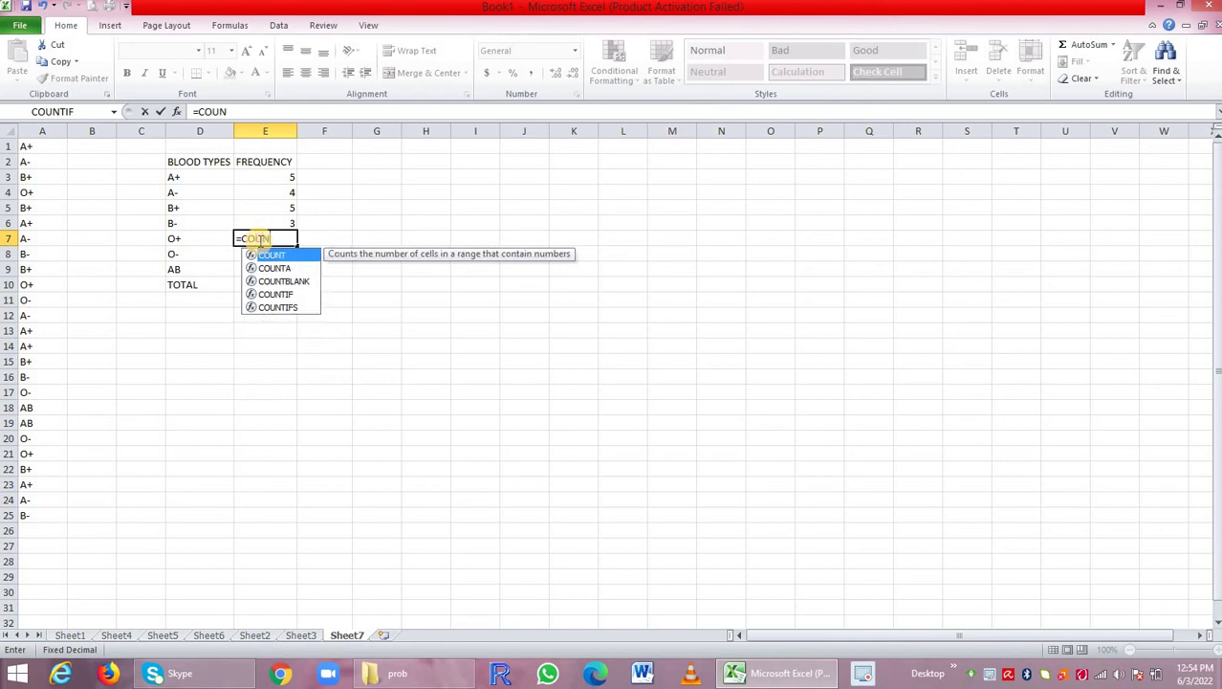
text(T)
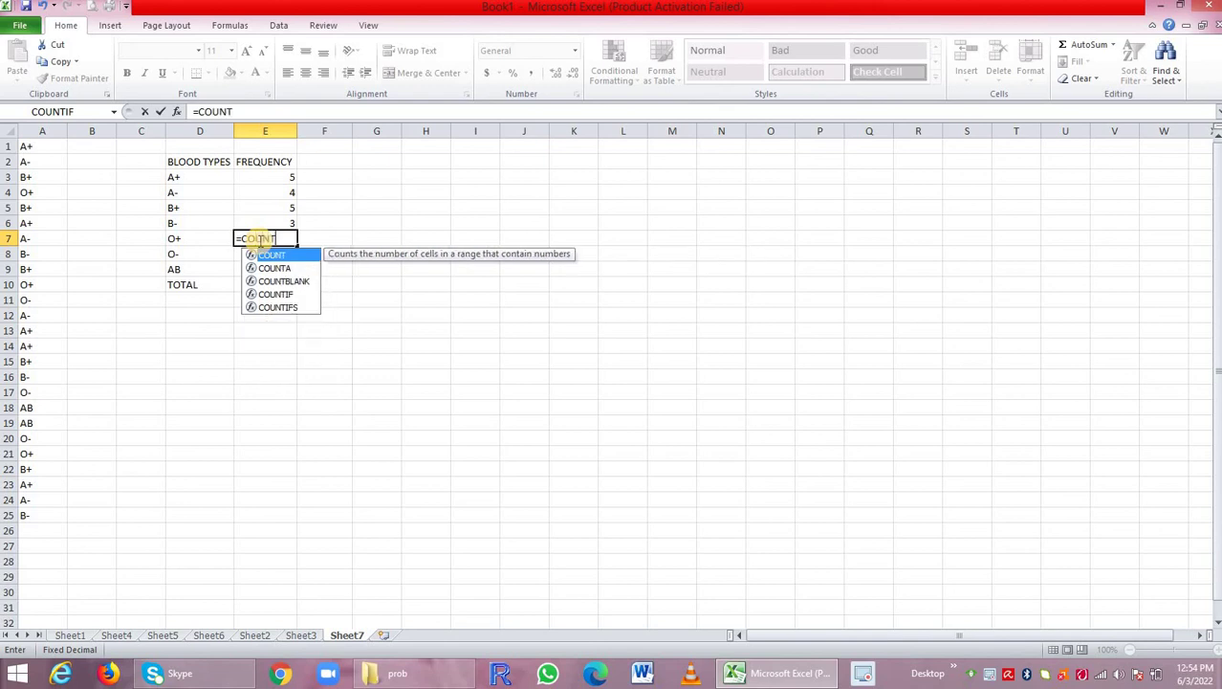
click(277, 295)
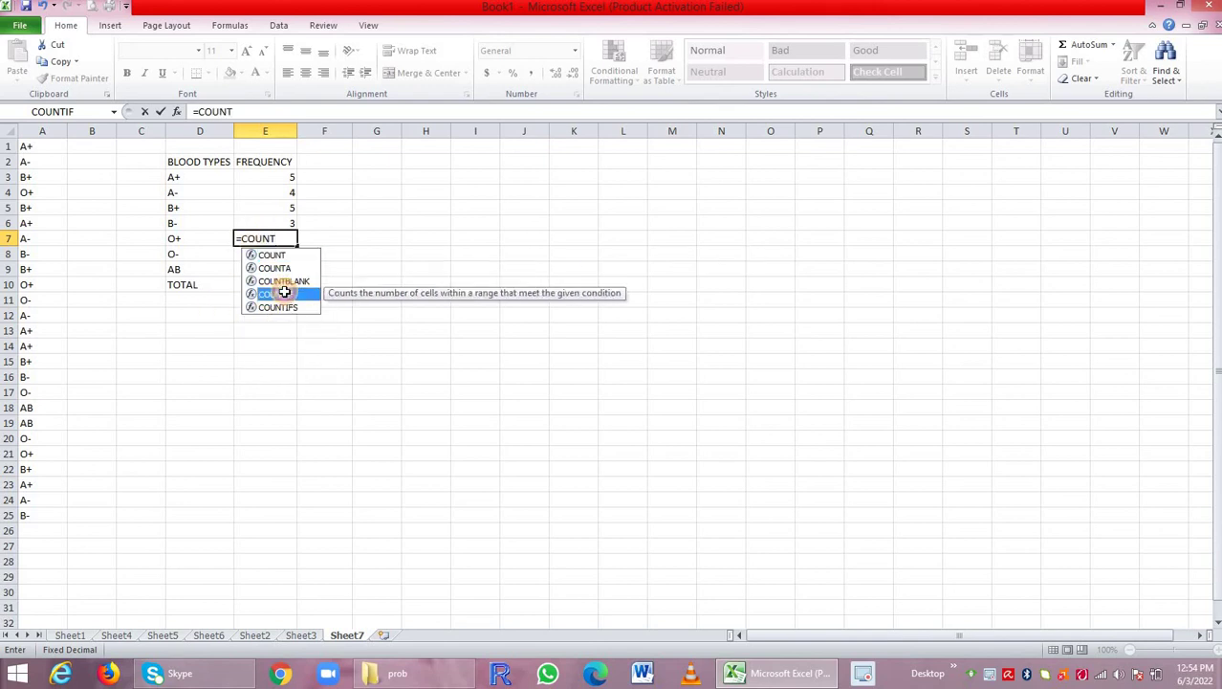
double_click(285, 293)
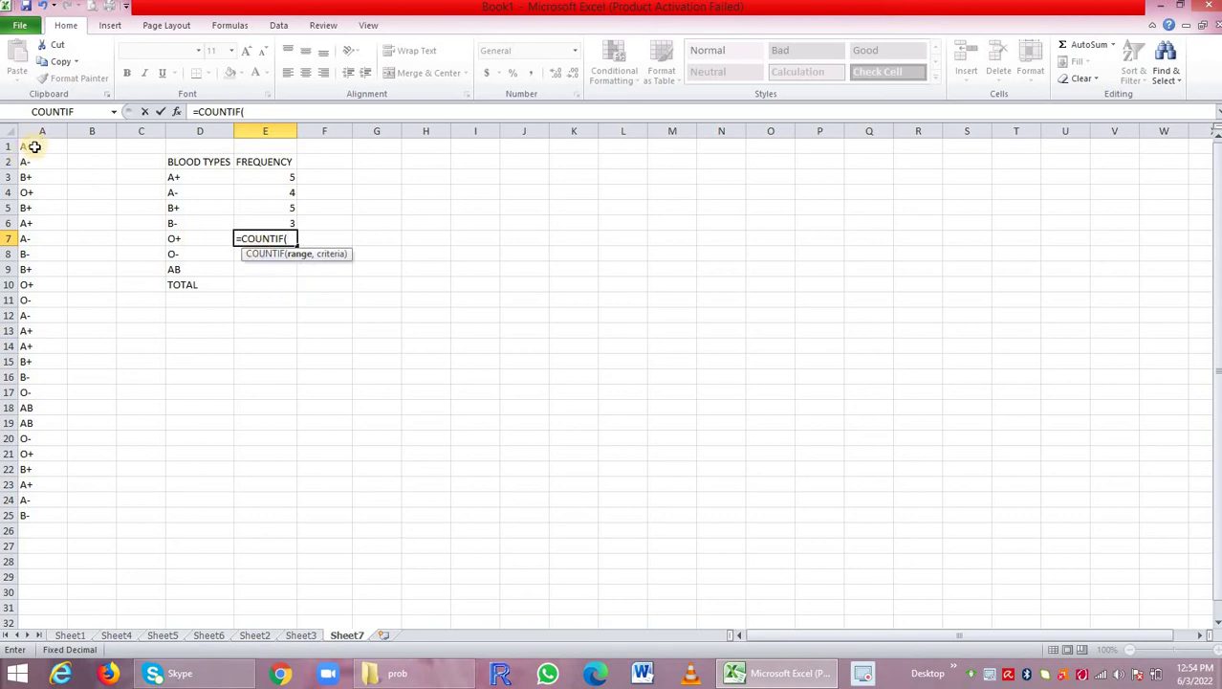
drag(34, 148, 34, 520)
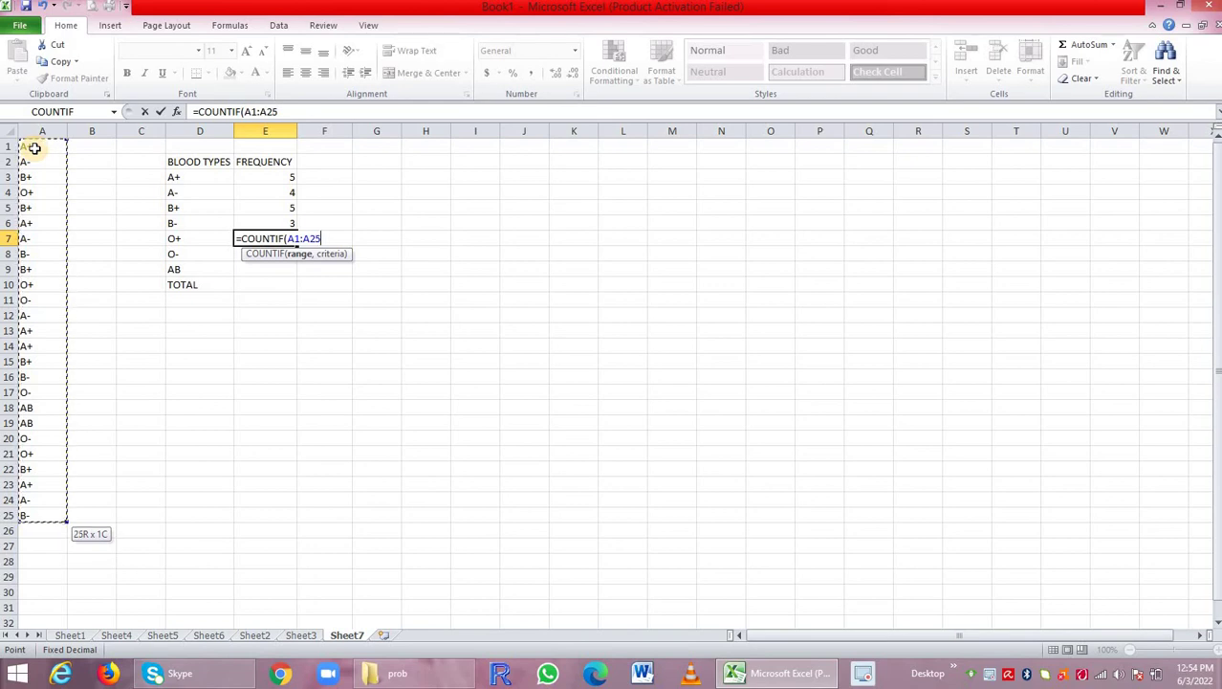
text(,)
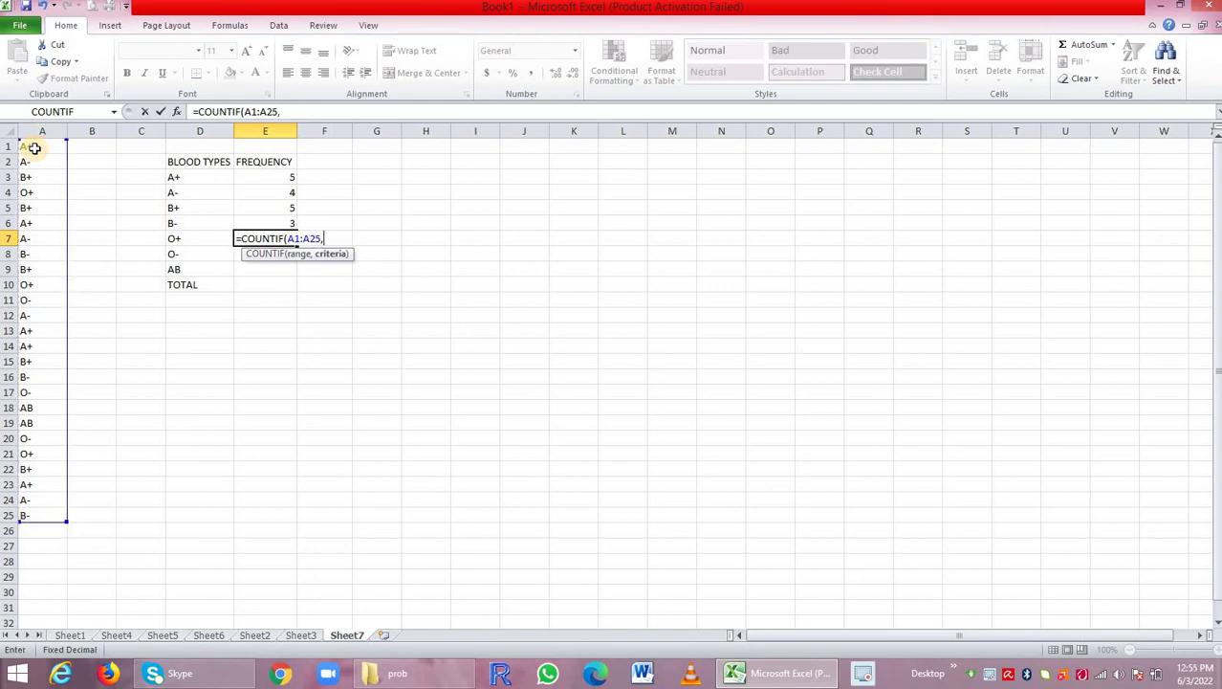
click(182, 241)
text())
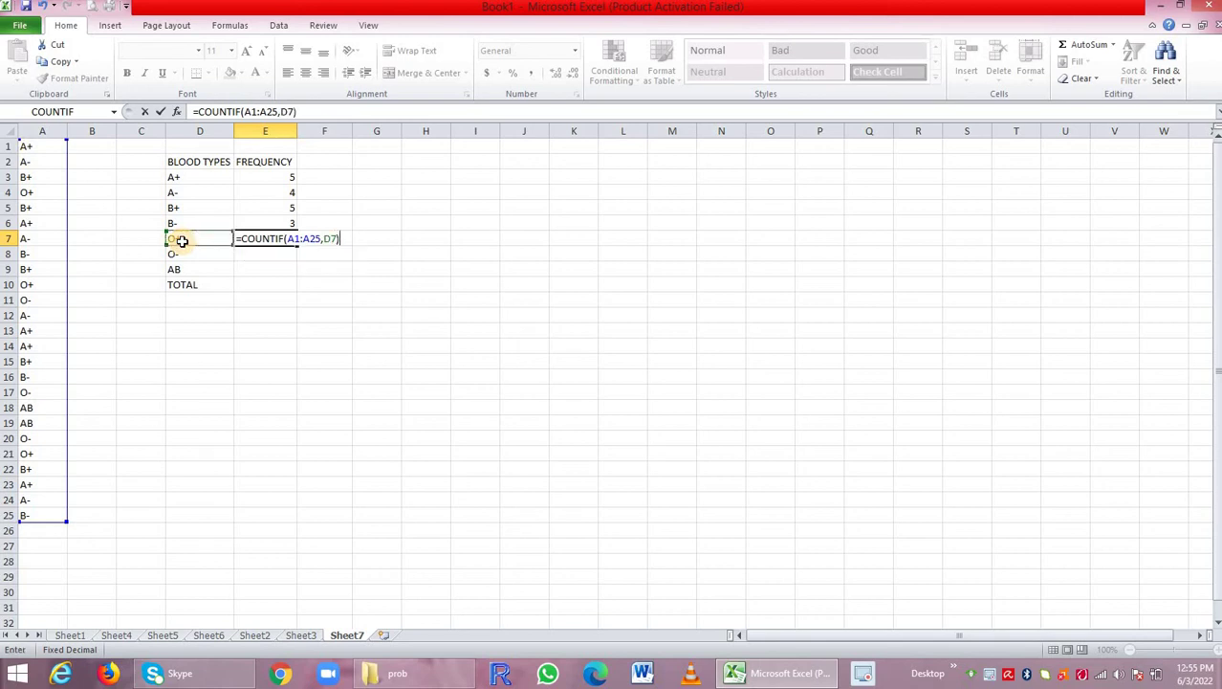
key(Return)
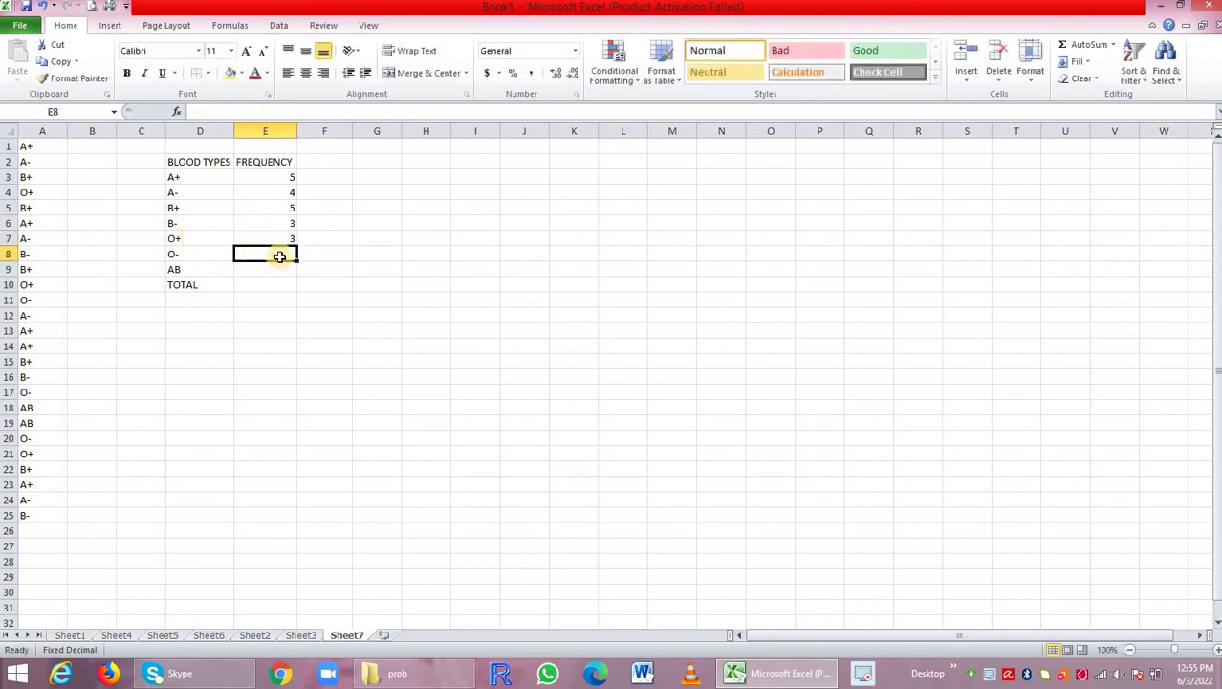
- Enter a COUNTIF formula in E8 that counts blood type O- over A1:A25, using cell D8 as the criteria
text(=C)
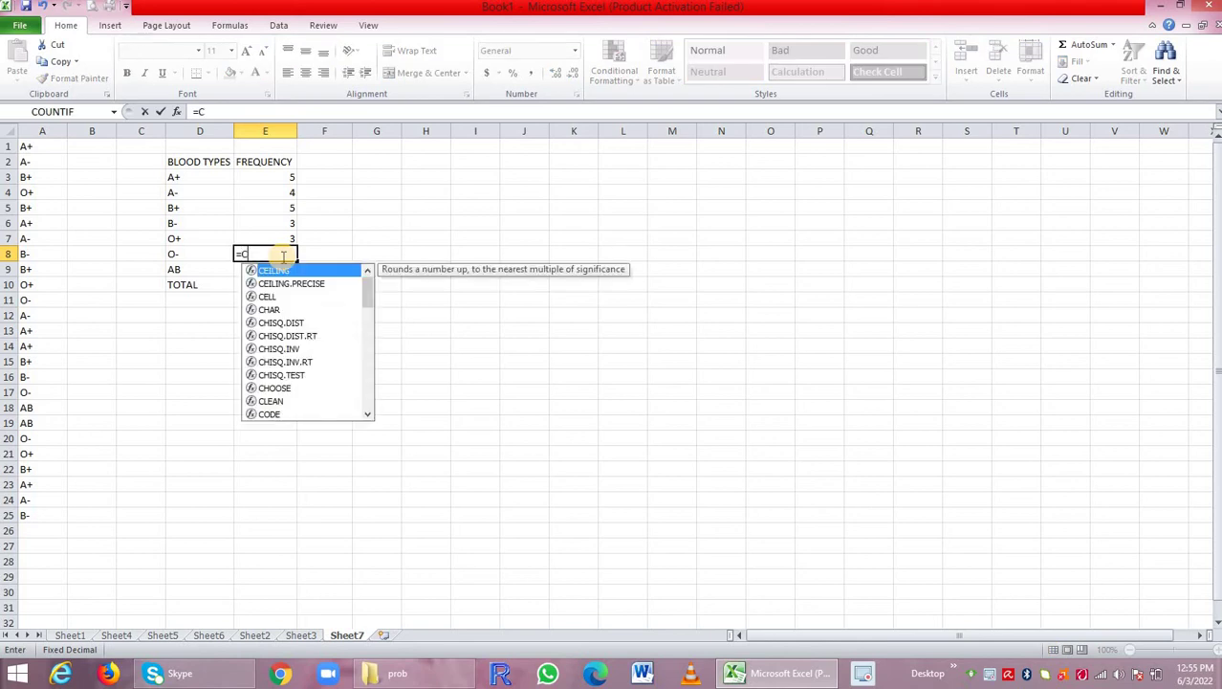
text(OUNTIF)
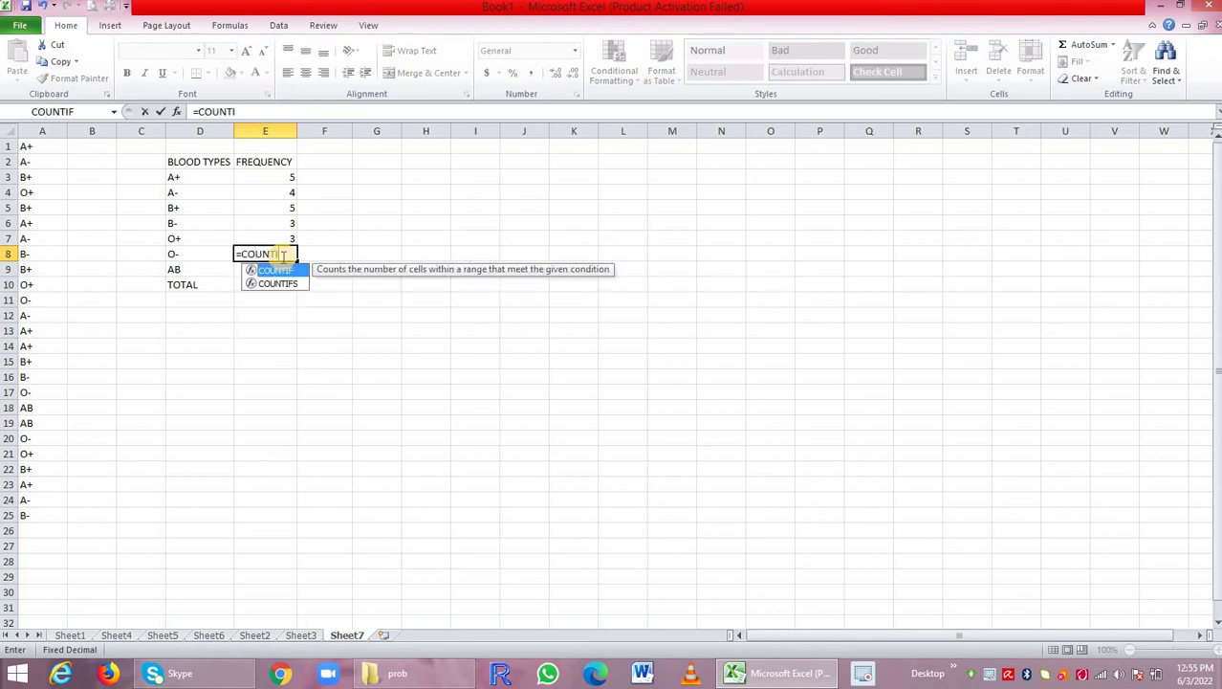
double_click(290, 274)
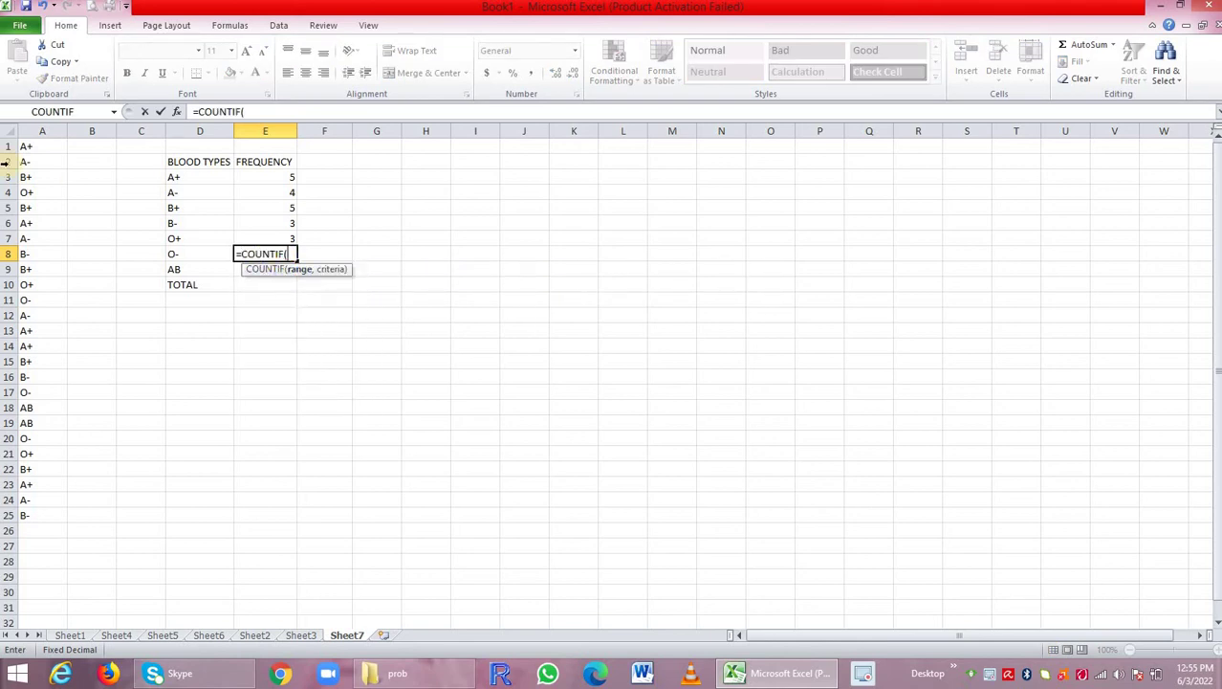
click(41, 145)
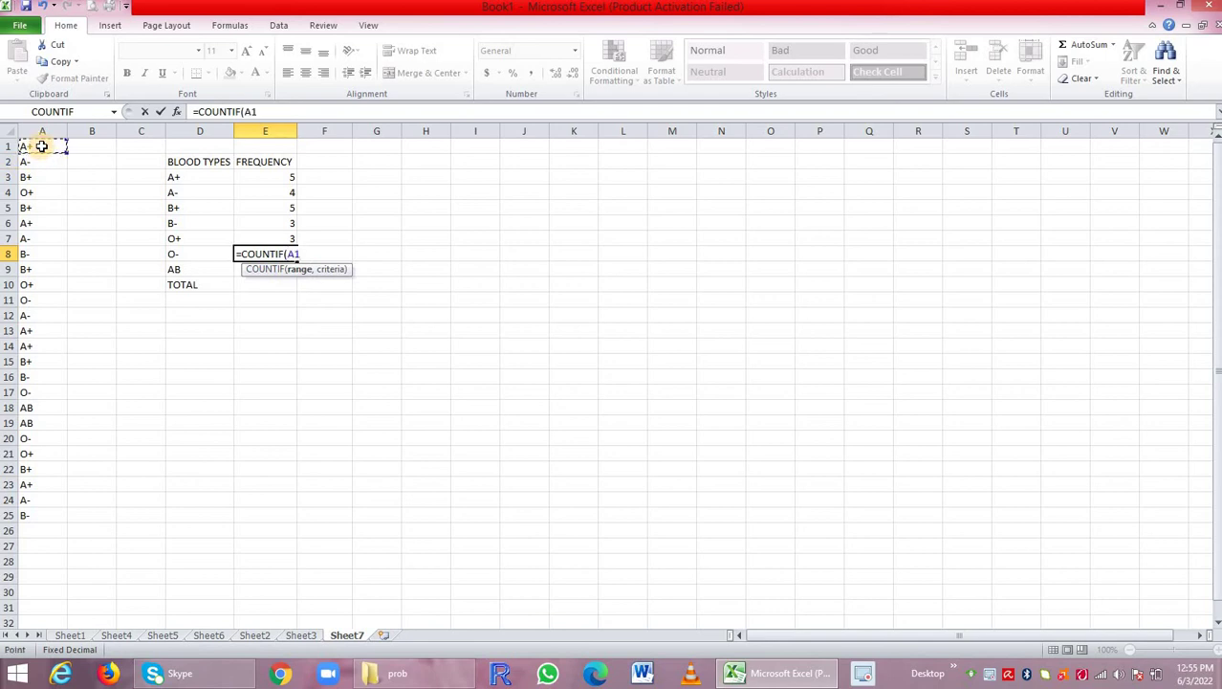
key(shift+Down)
key(shift+Down)
key(shift+Down)
key(shift+Down)
key(shift+Down)
key(shift+Down)
key(shift+Down)
key(shift+Down)
key(shift+Down)
key(shift+Down)
key(shift+Down)
key(shift+Down)
key(shift+Down)
key(shift+Down)
key(shift+Down)
key(shift+Down)
key(shift+Down)
key(shift+Down)
key(shift+Down)
key(shift+Down)
key(shift+Down)
key(shift+Down)
key(shift+Down)
key(shift+Down)
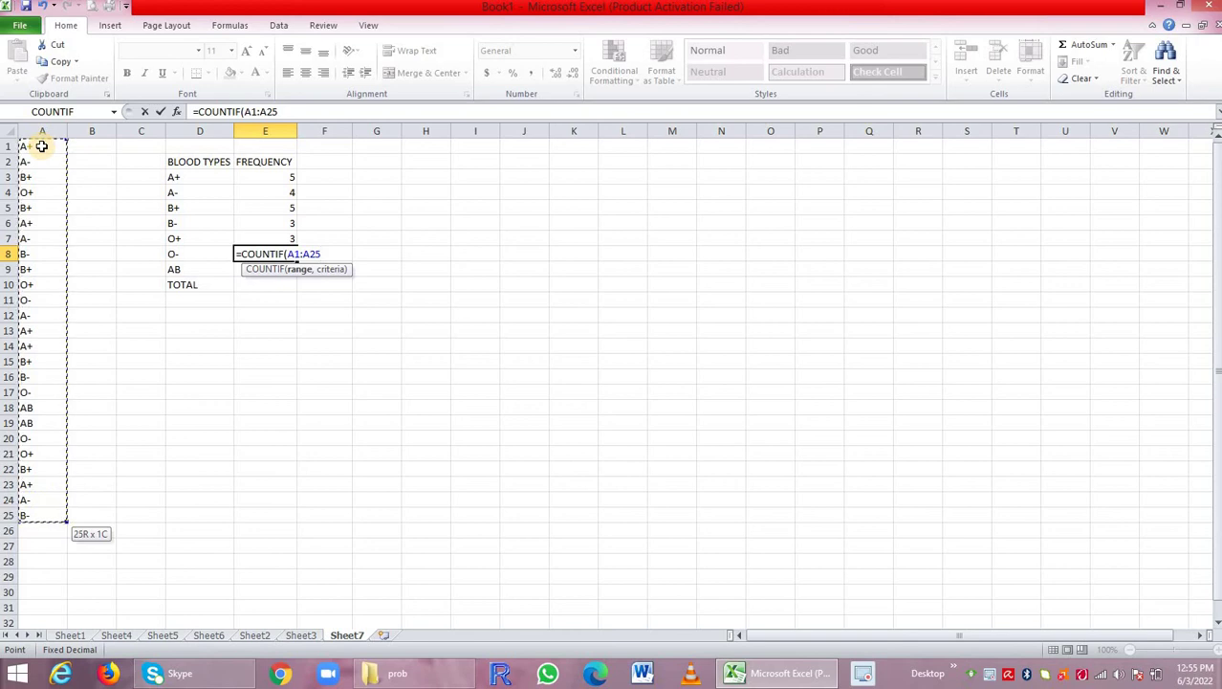
text(,)
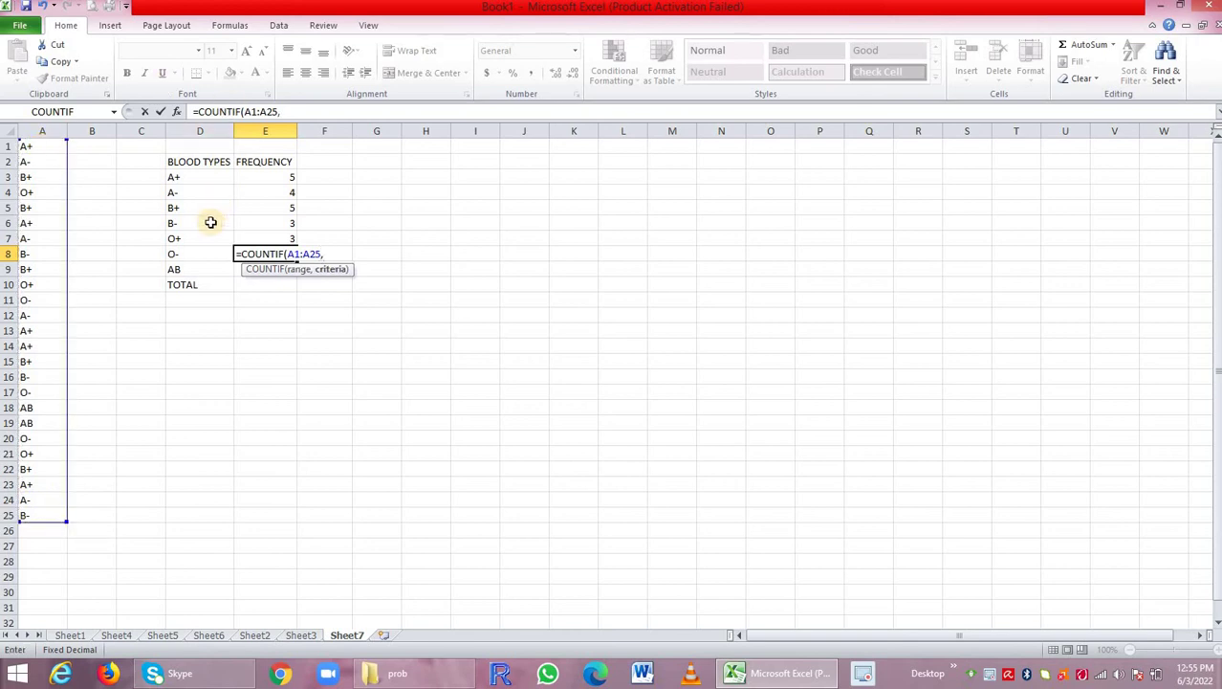
click(213, 257)
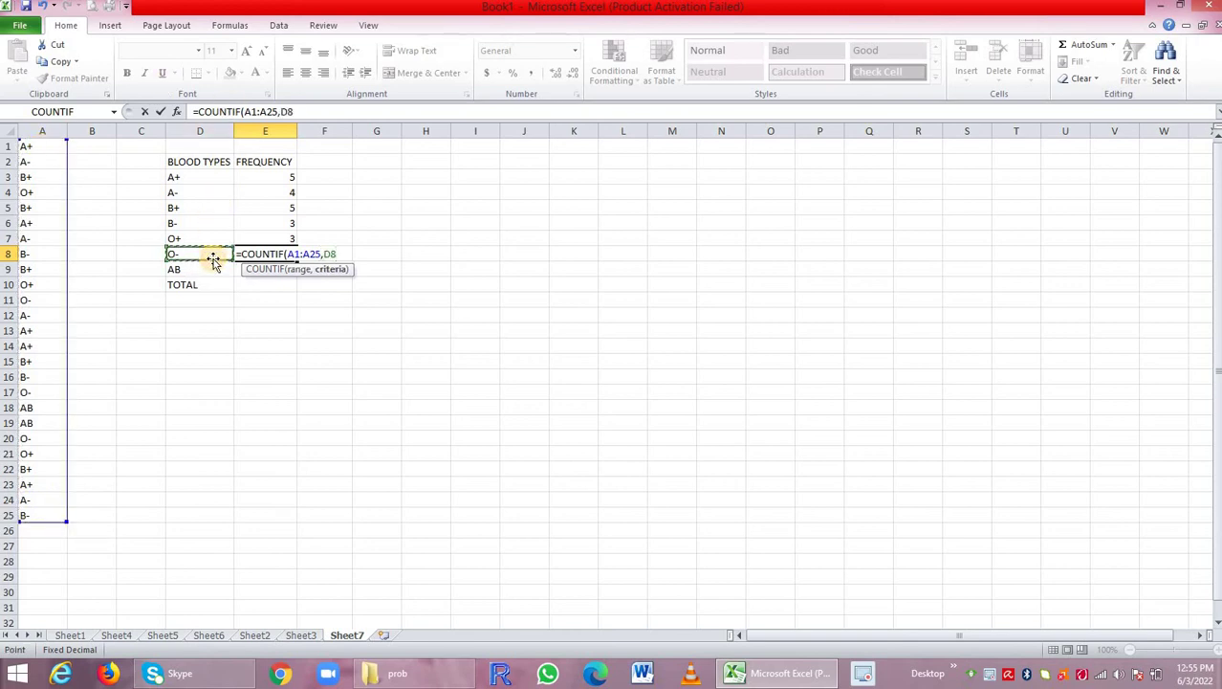
text())
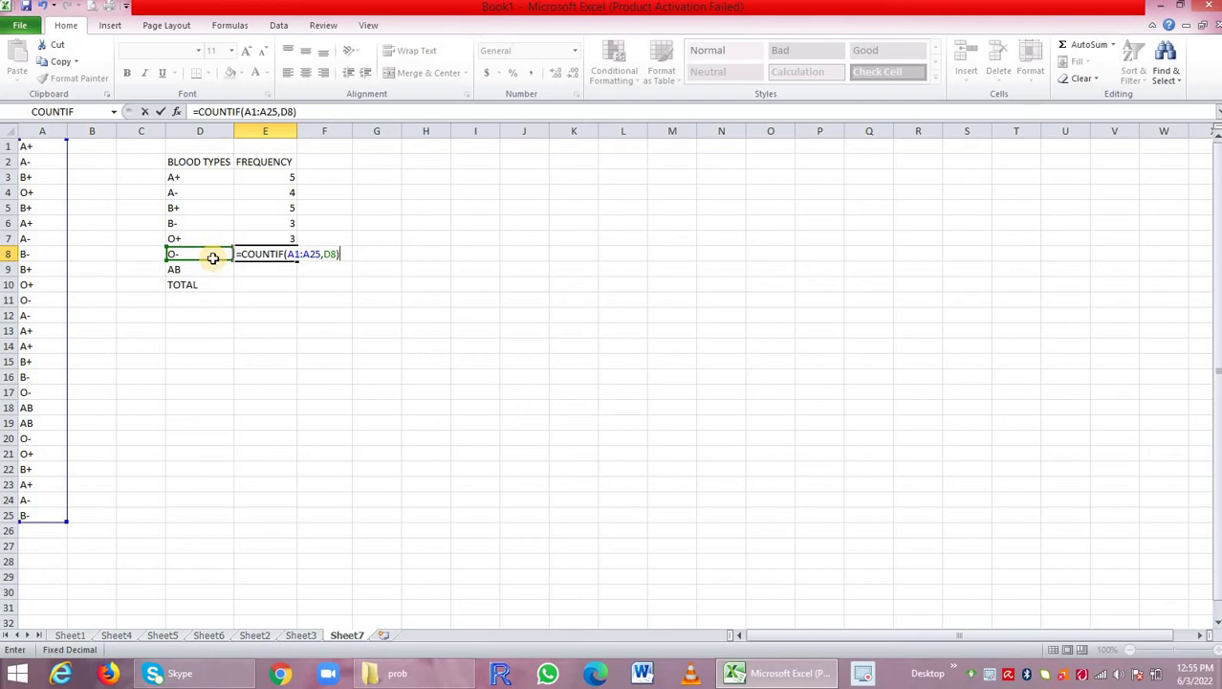
key(Return)
- Fill the COUNTIF formula from E8 down into E9 for blood type AB and select E9 to check the copied formula
click(288, 251)
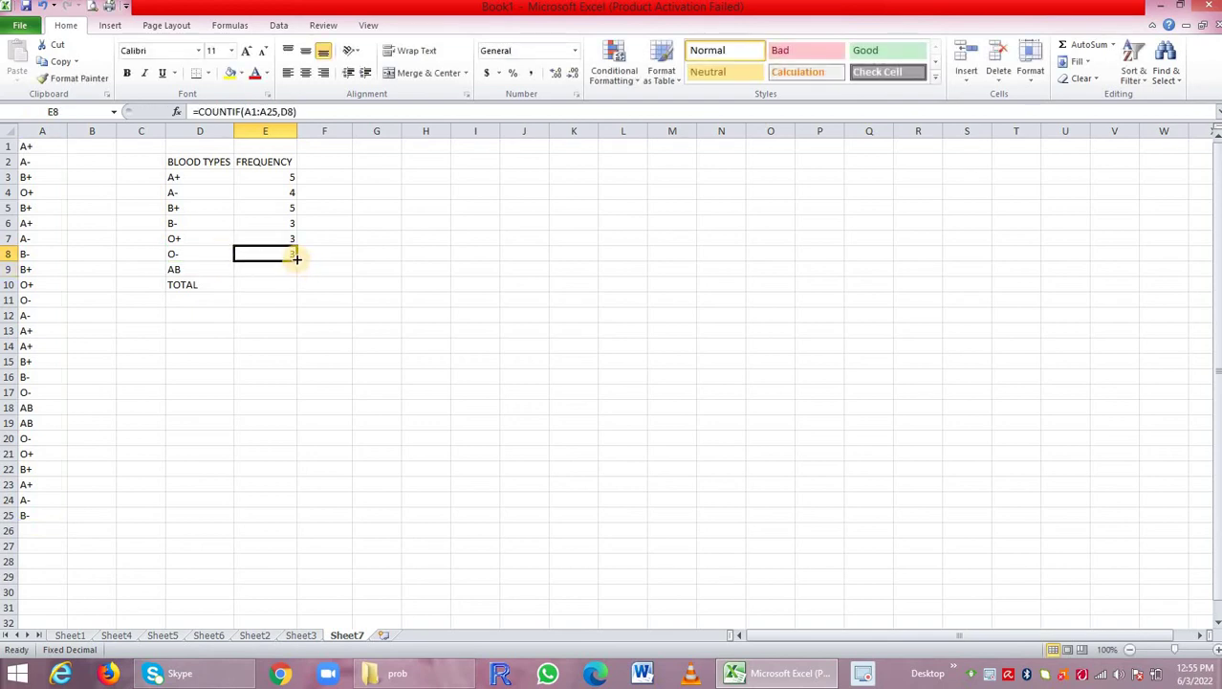
drag(297, 258, 293, 265)
click(295, 265)
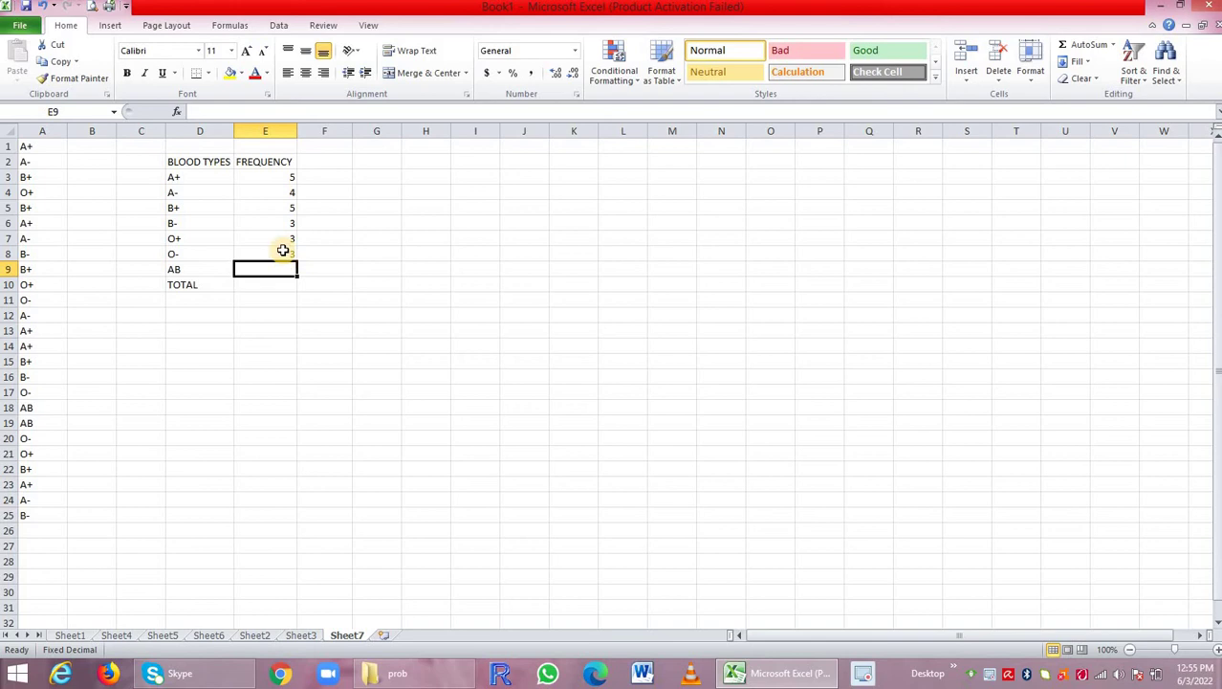
click(289, 253)
drag(295, 258, 296, 269)
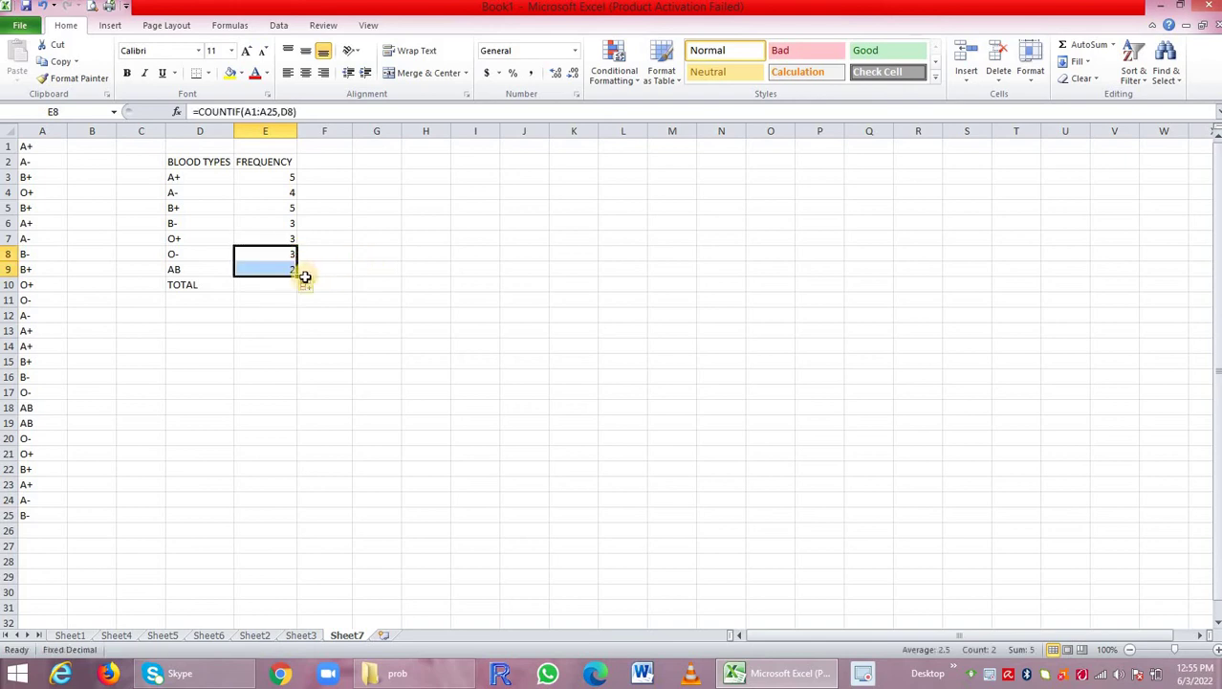
click(270, 271)
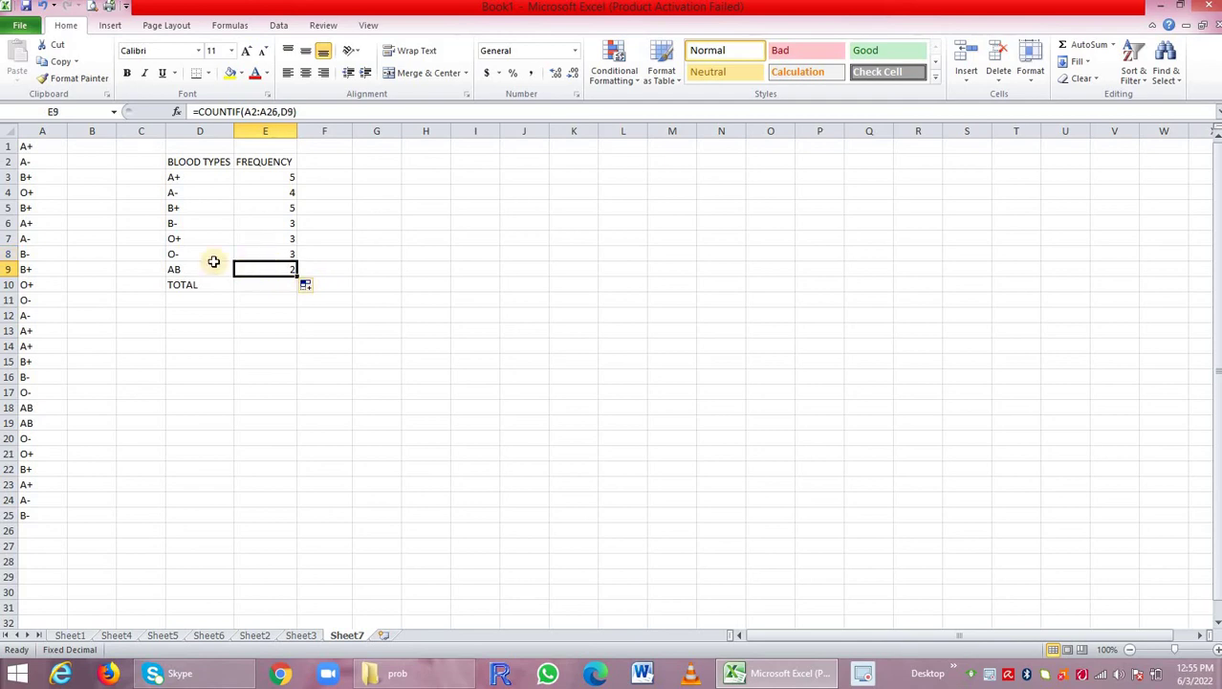
- Enter a SUM formula in E10, beside the TOTAL label, that adds the frequencies in E3:E9
click(267, 287)
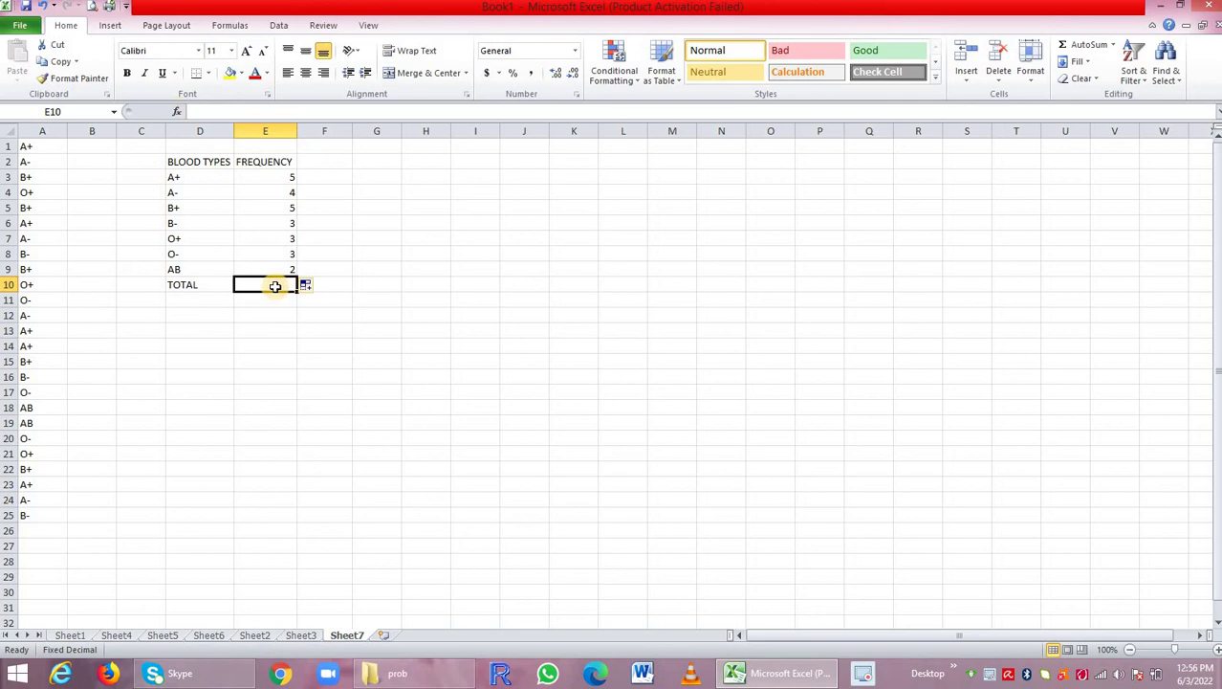
text(=)
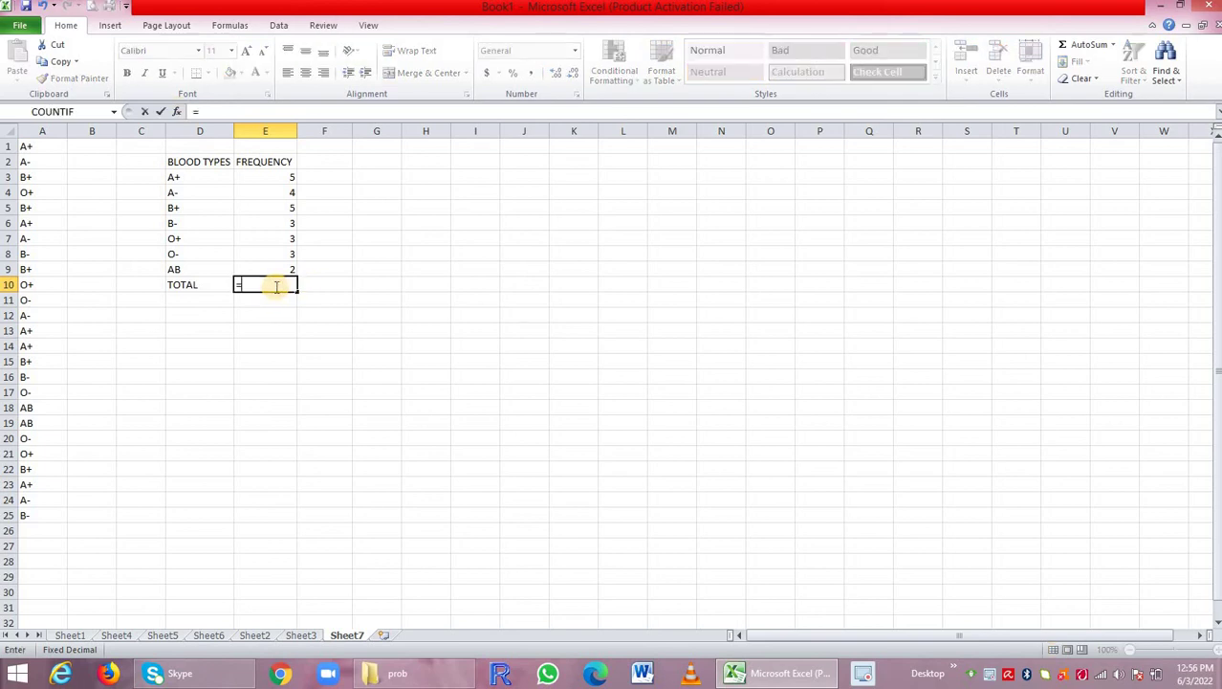
text(SUM)
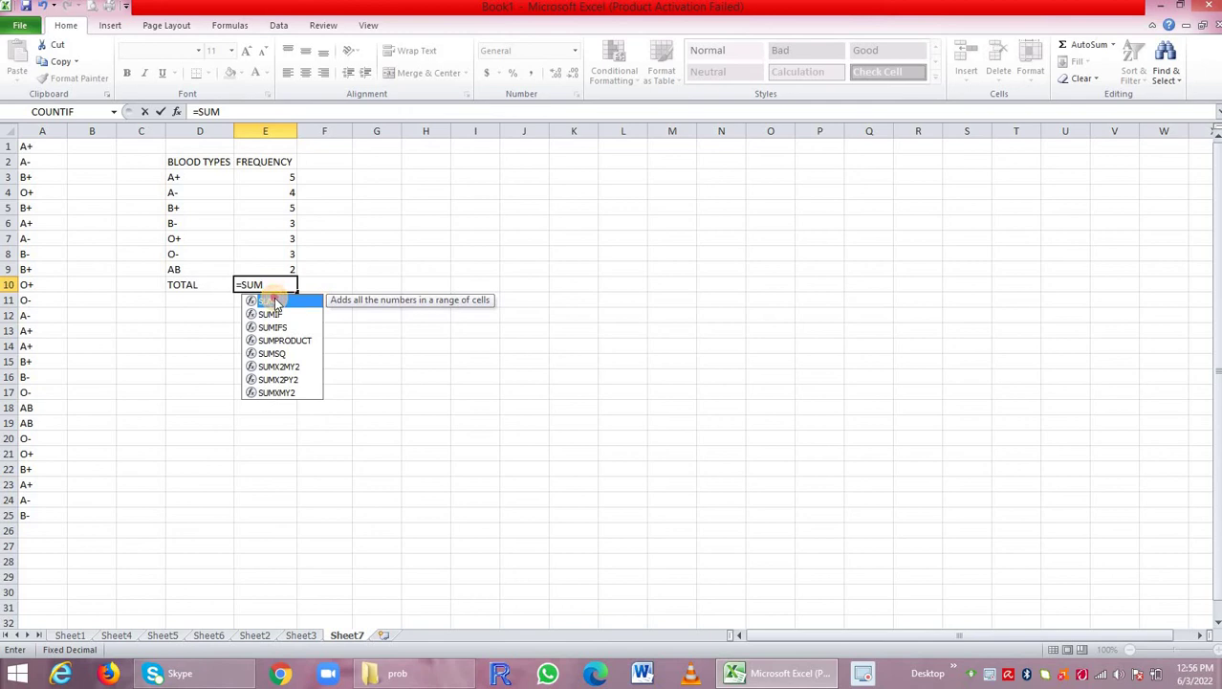
double_click(274, 300)
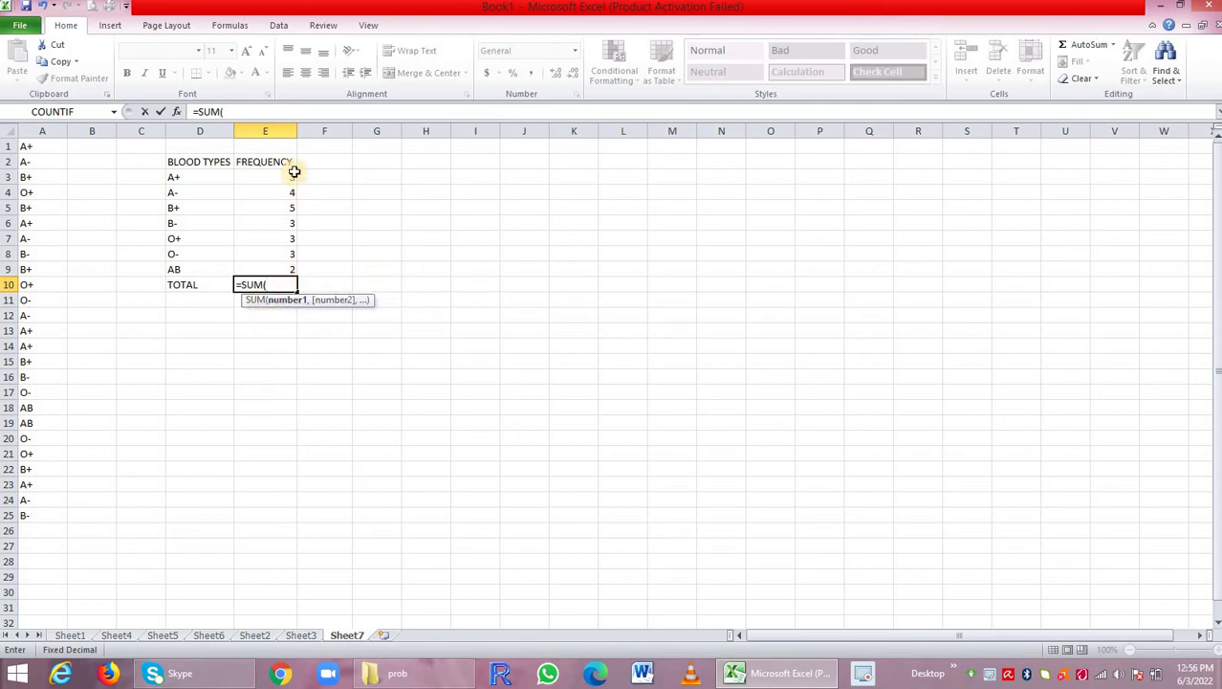
drag(290, 178, 290, 269)
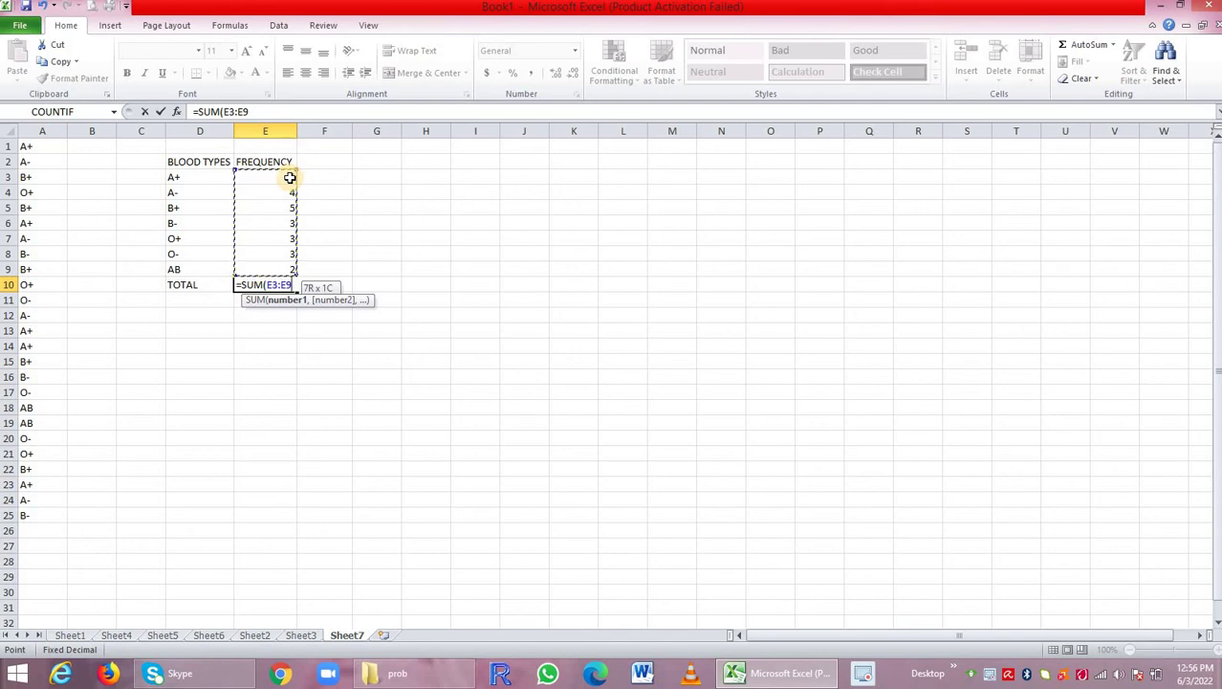
text())
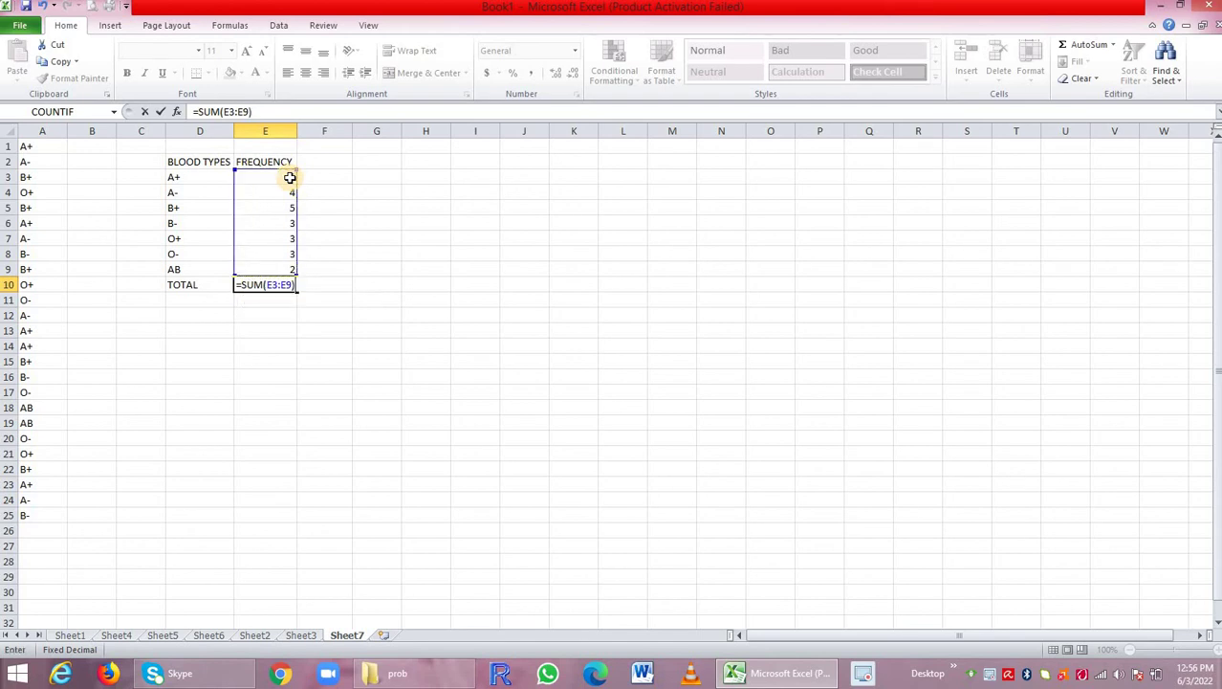
key(Return)
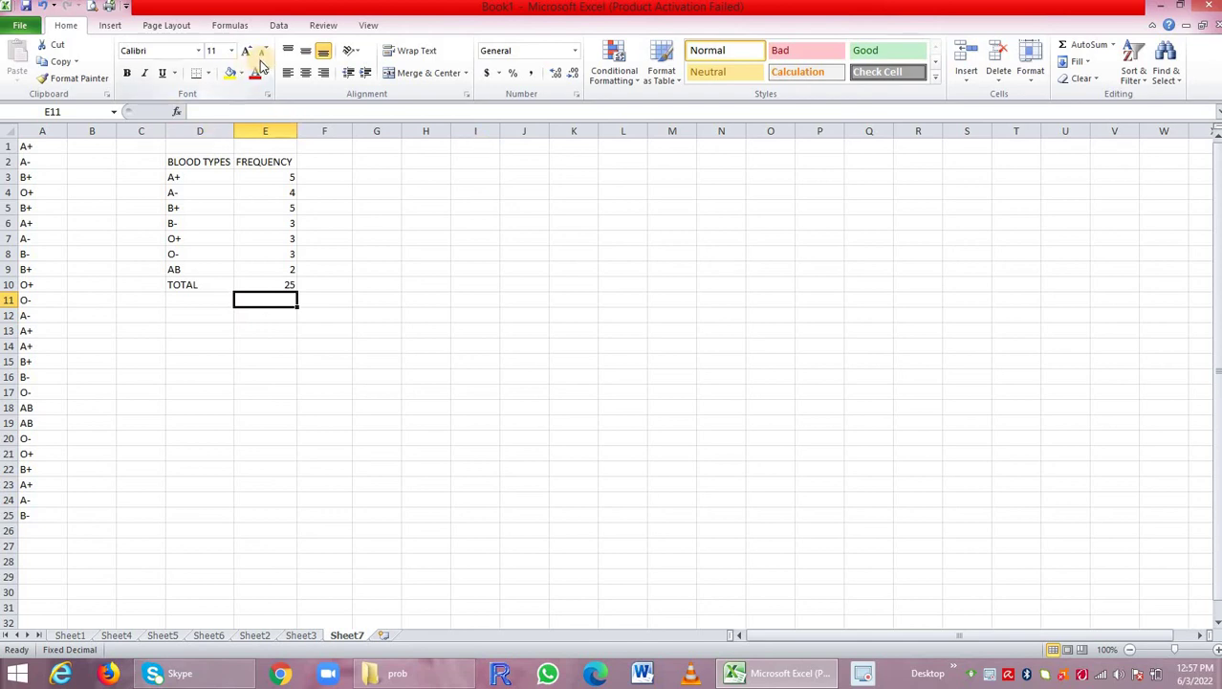
click(111, 26)
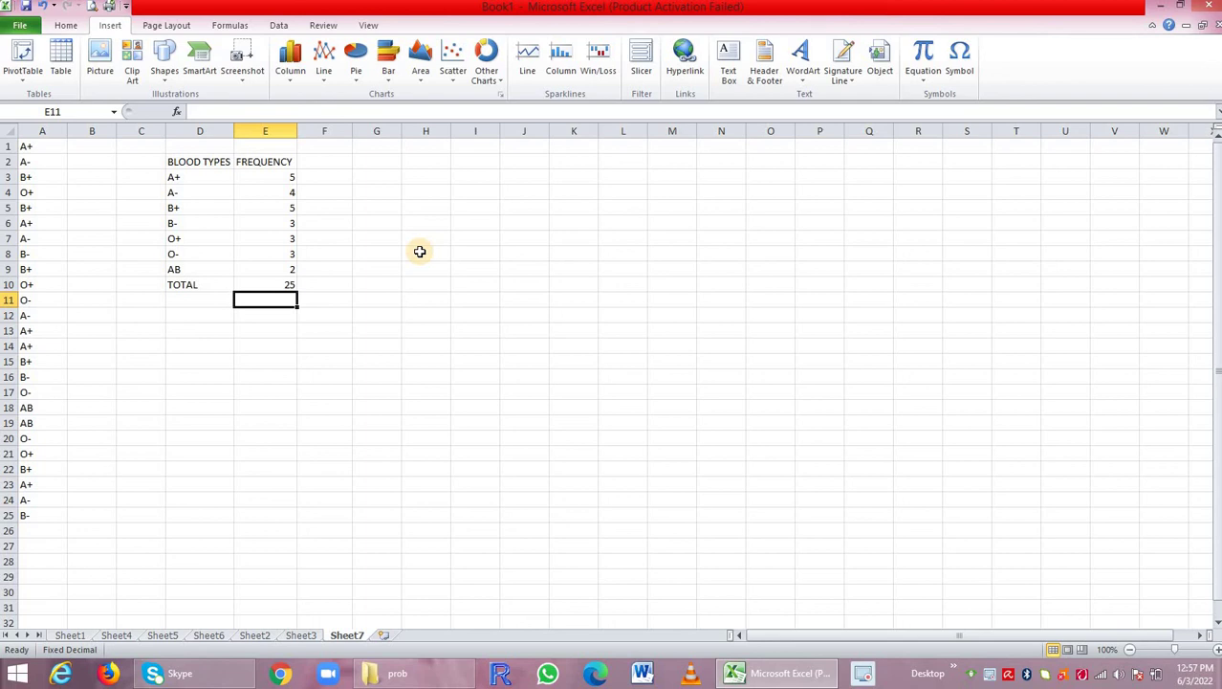
click(387, 72)
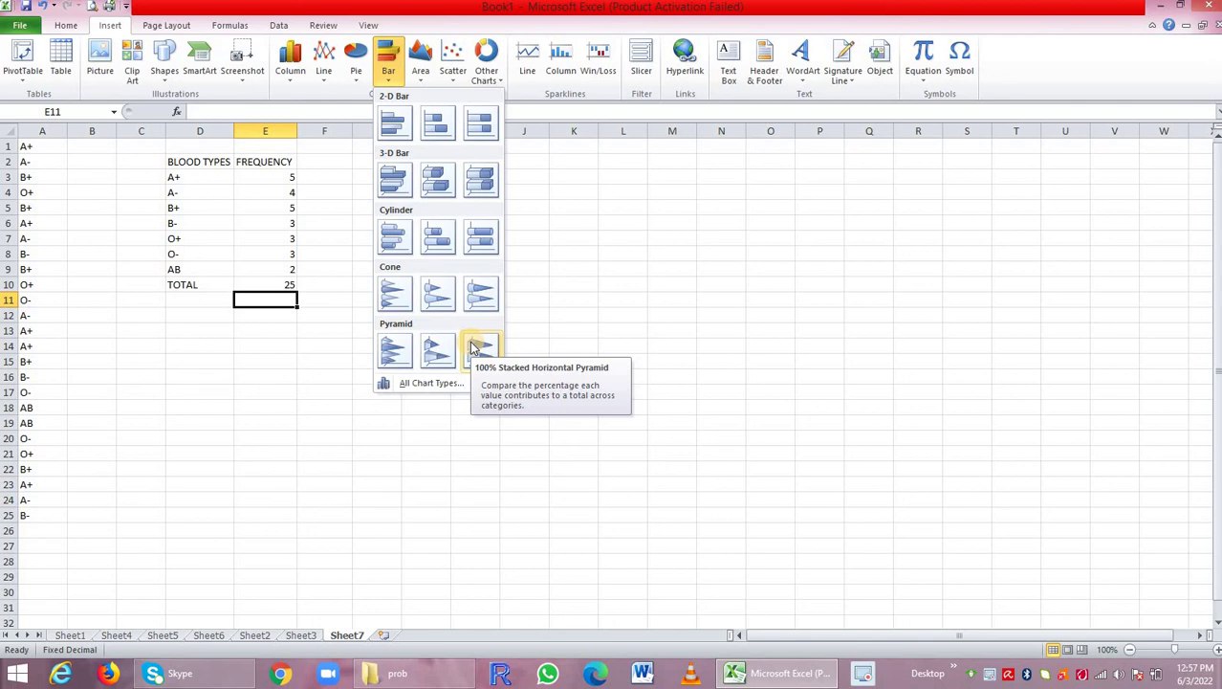
click(560, 250)
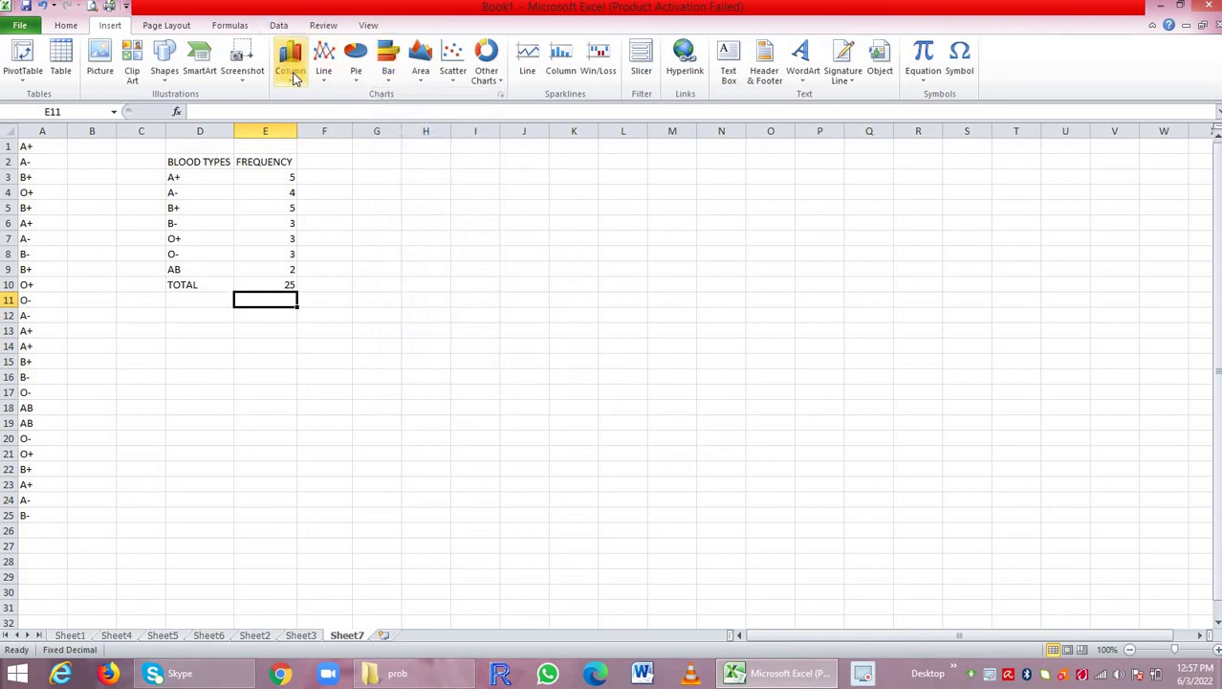
click(291, 67)
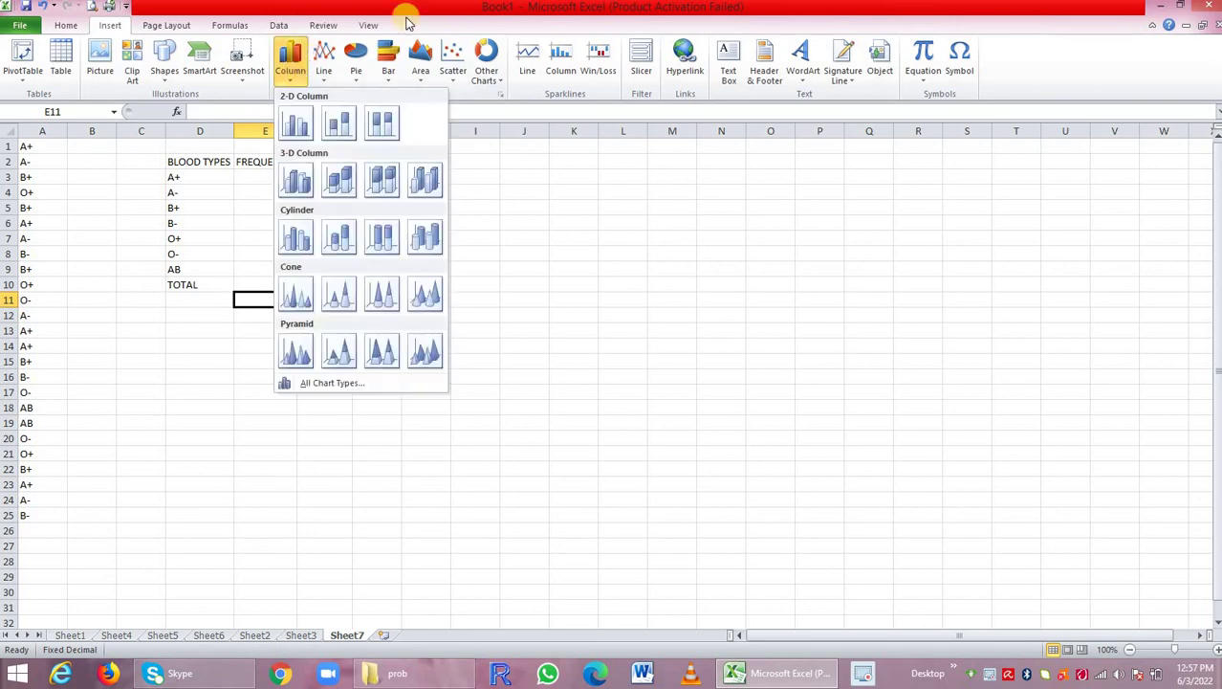
click(586, 335)
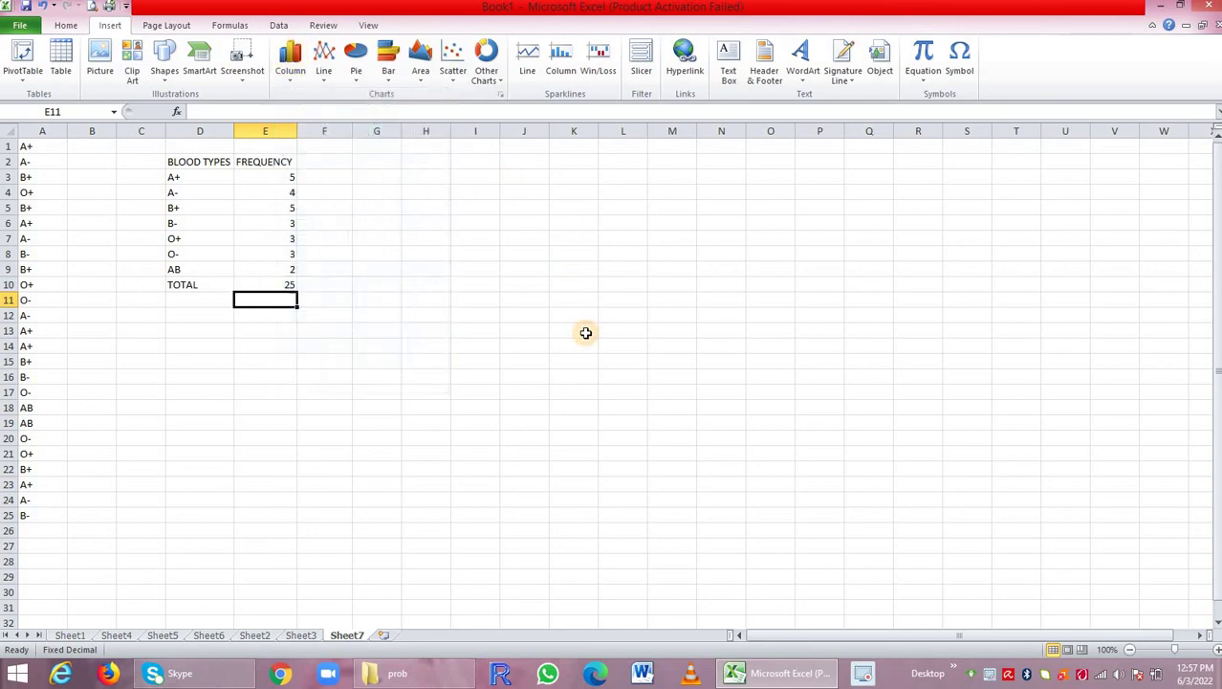
- Insert a 3-D column chart from the blood types and frequencies in D2:E9, leaving out the total row, and deselect the chart
click(196, 162)
key(shift+Right)
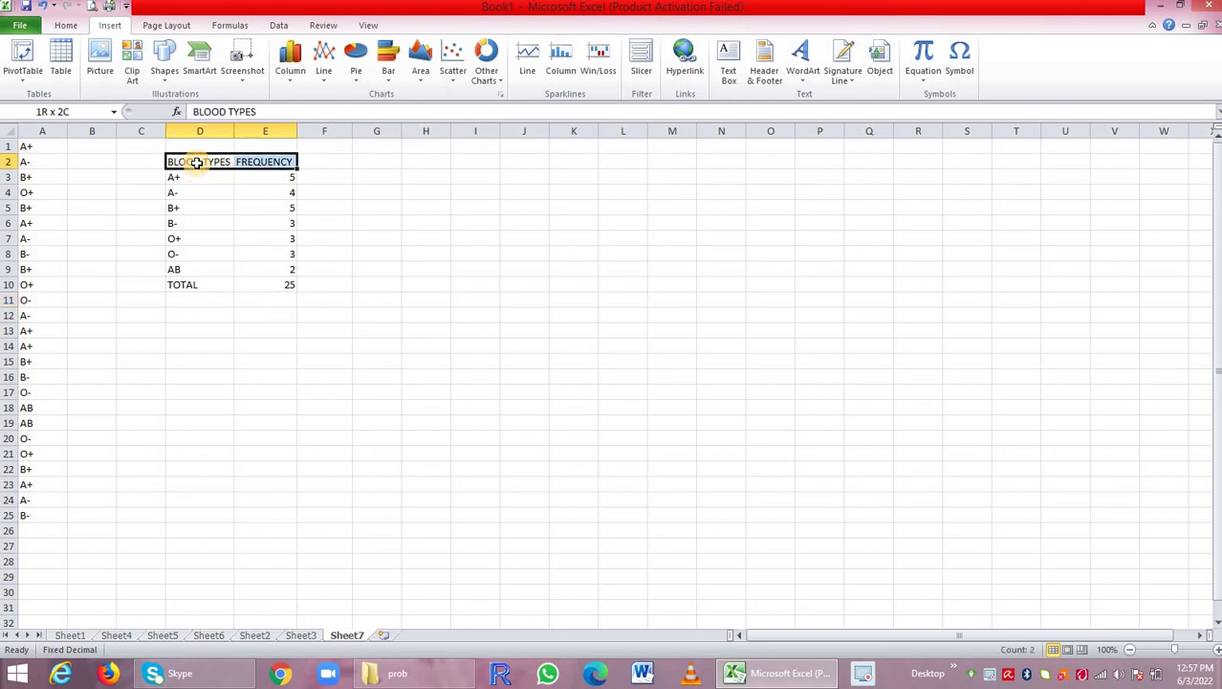
key(shift+Down)
key(shift+Down)
key(shift+Down)
key(shift+Down)
key(shift+Down)
key(shift+Down)
key(shift+Down)
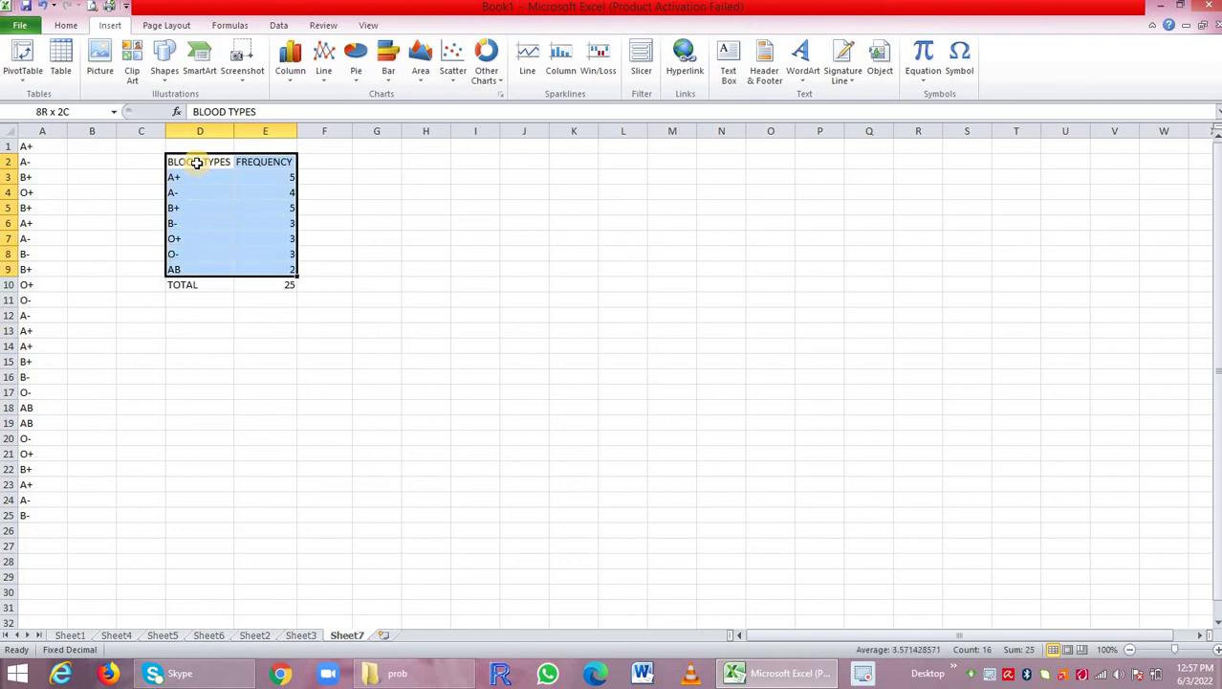
click(296, 81)
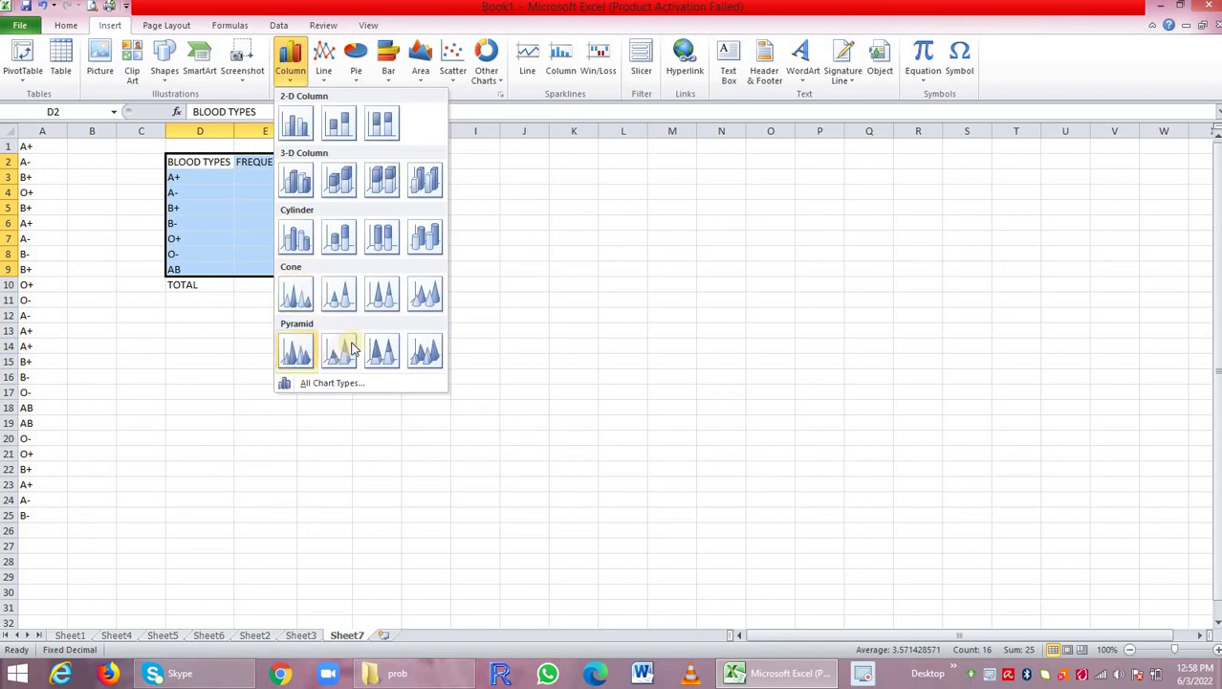
click(344, 194)
click(325, 192)
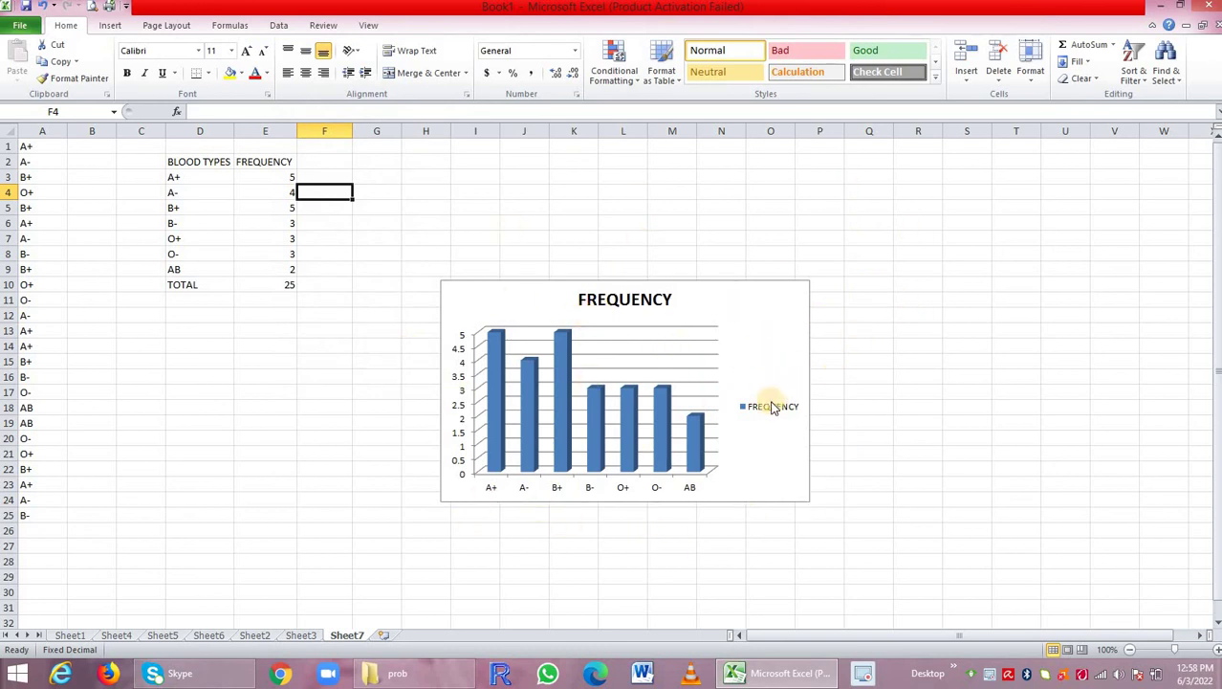
- Insert an exploded 3-D pie chart from the blood types and frequencies in D2:E9, leaving out the total row
click(195, 163)
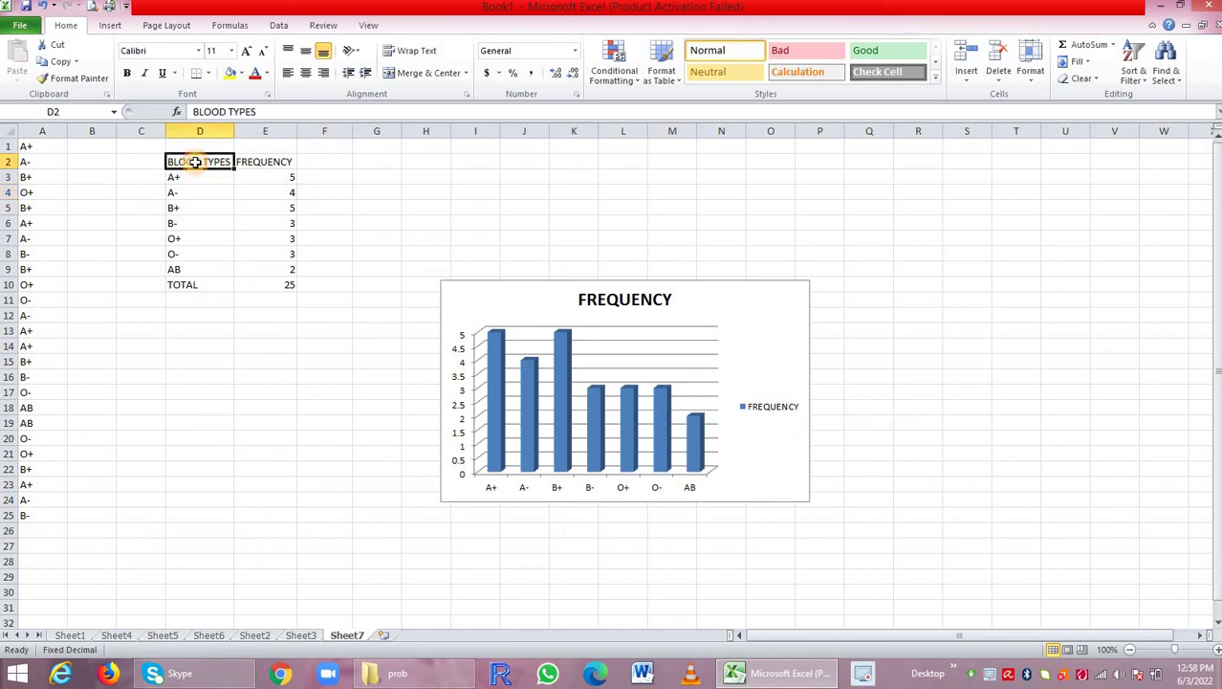
key(shift+Right)
key(shift+Down)
key(shift+Down)
key(shift+Down)
key(shift+Down)
key(shift+Down)
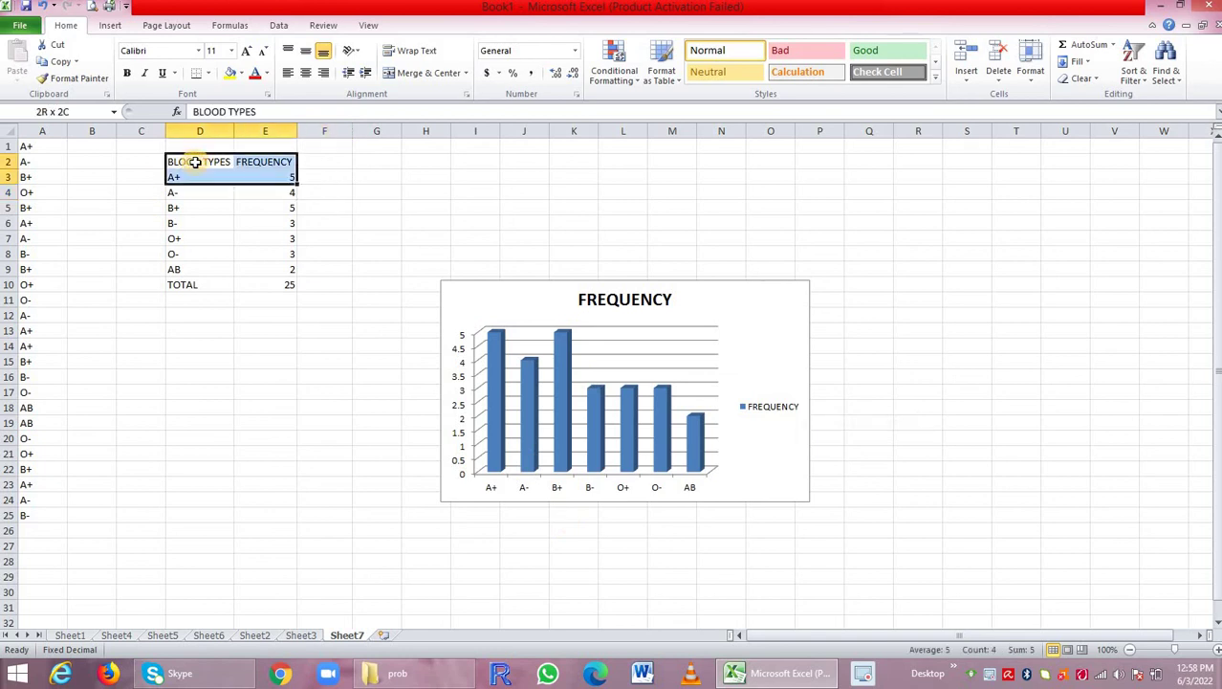
key(shift+Down)
key(shift+Down)
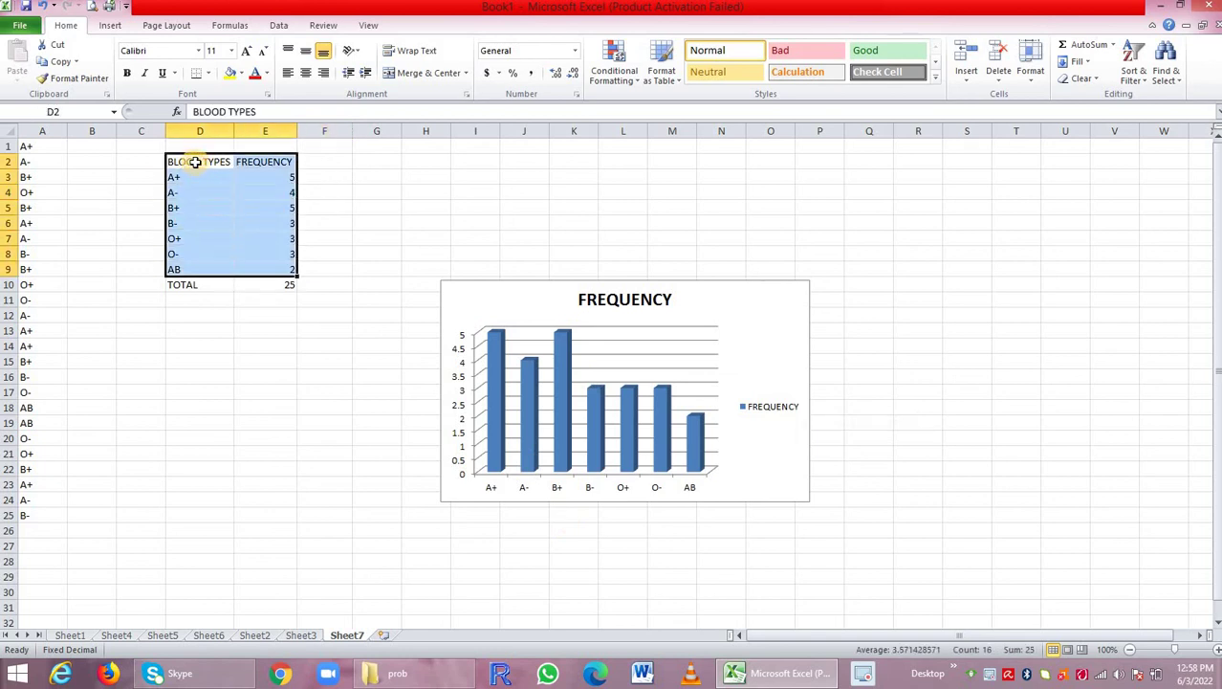
click(109, 25)
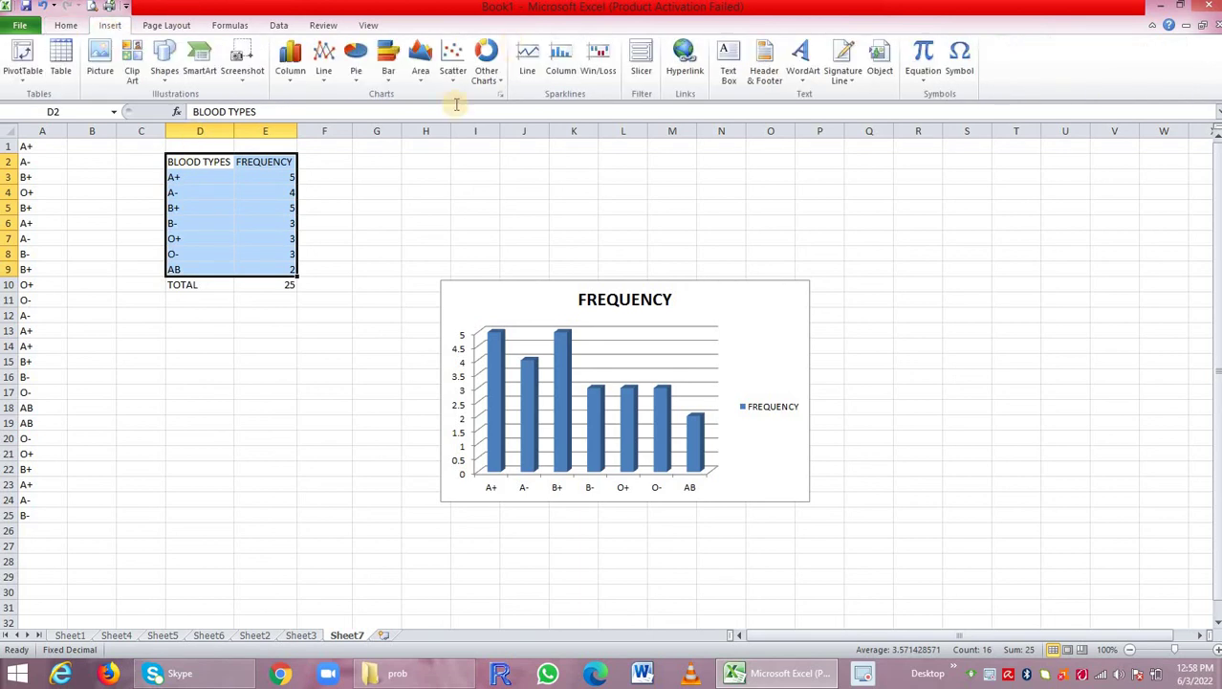
click(356, 75)
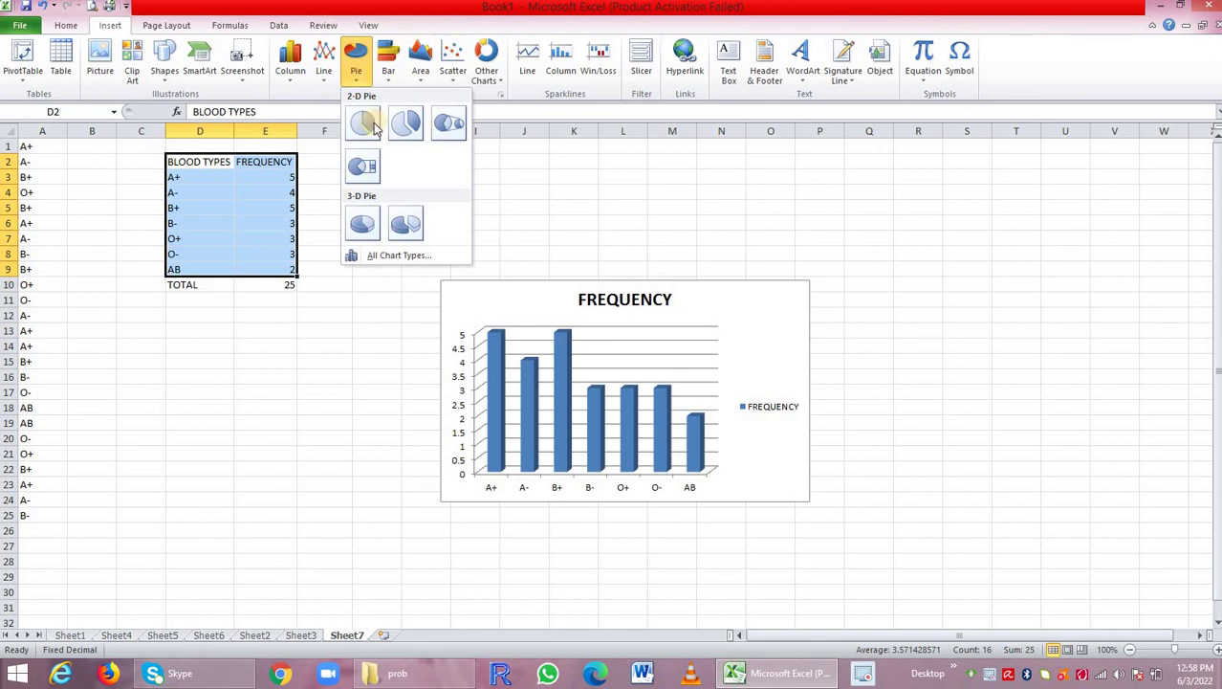
click(406, 223)
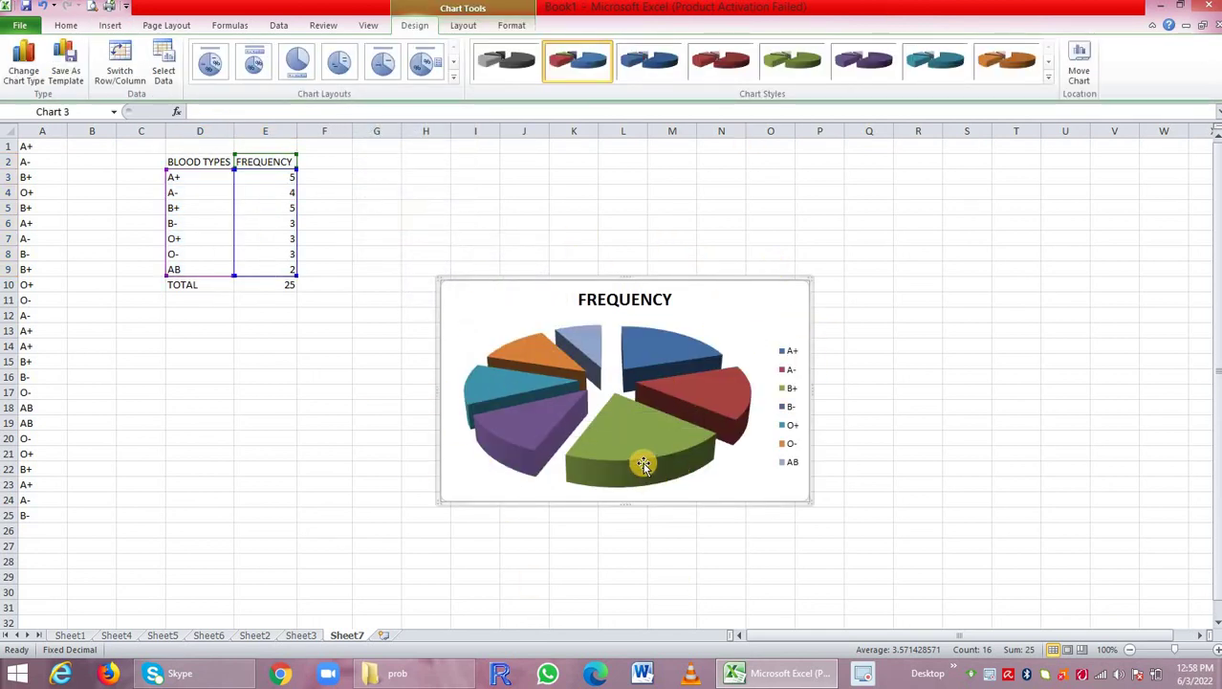
mouse_move(642, 457)
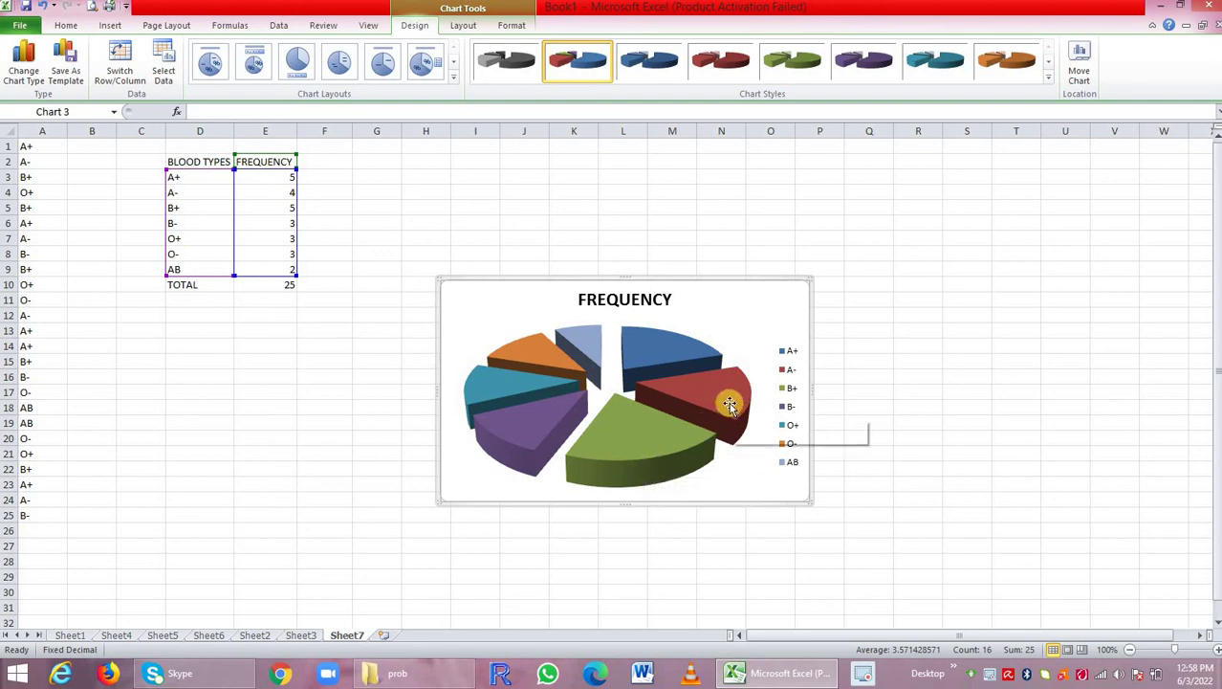
mouse_move(729, 404)
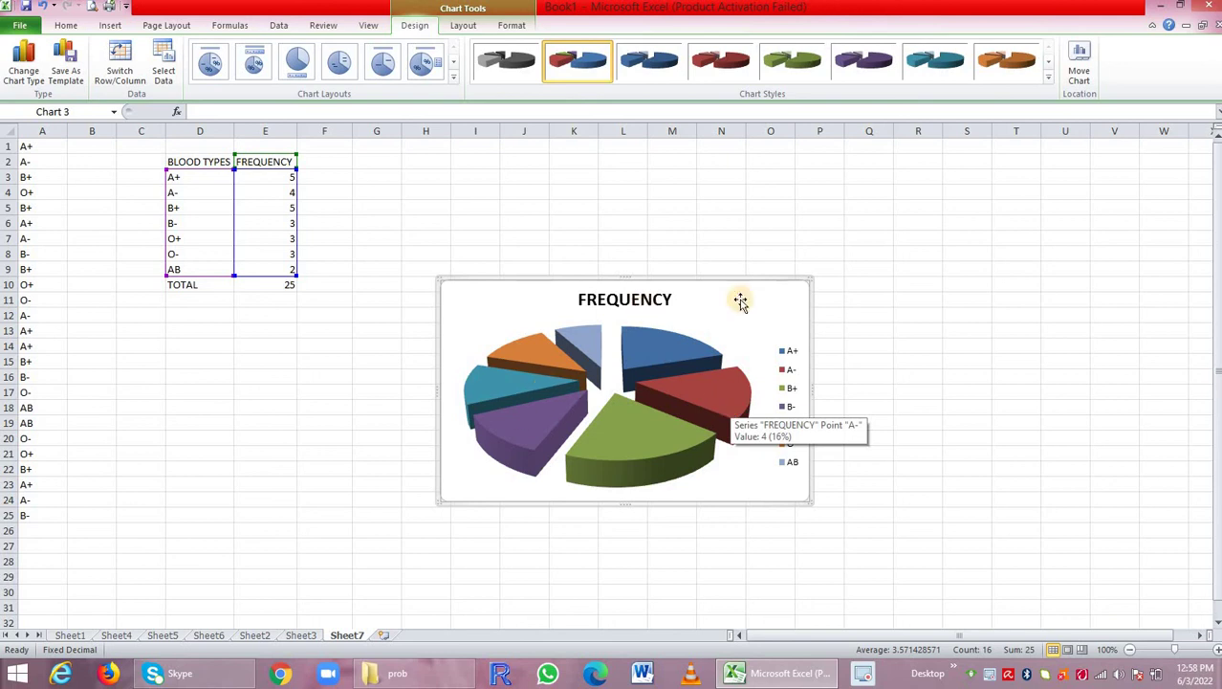